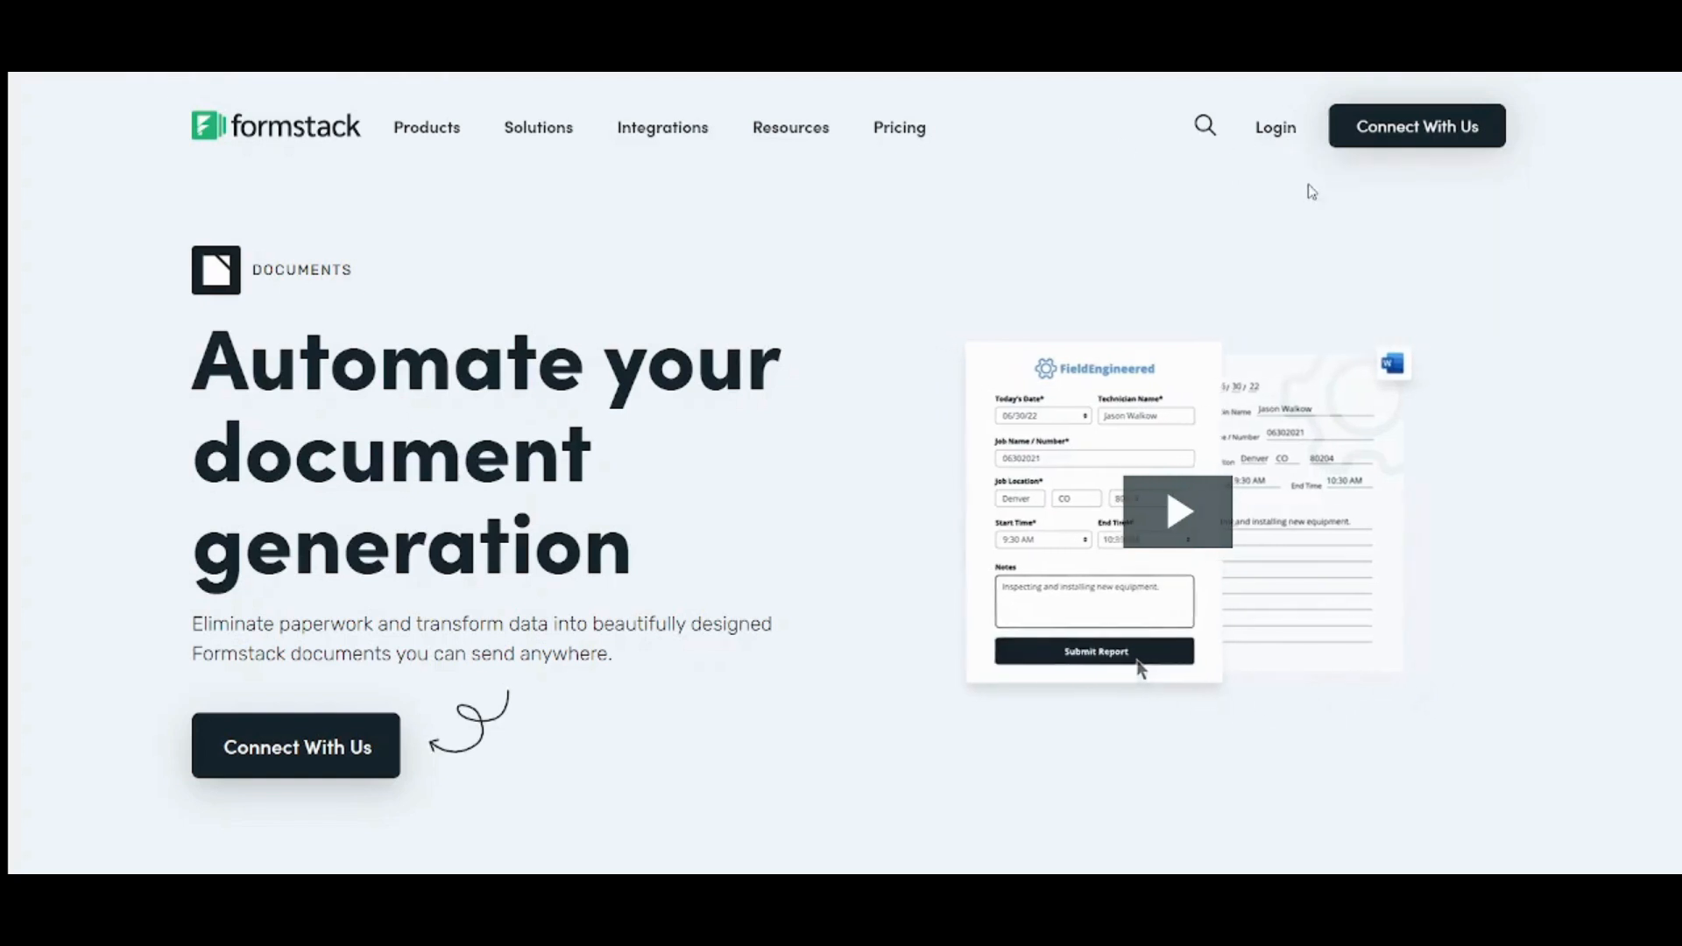
- Log in to Formstack Documents with the third listed Google account
mouse_move(1258, 142)
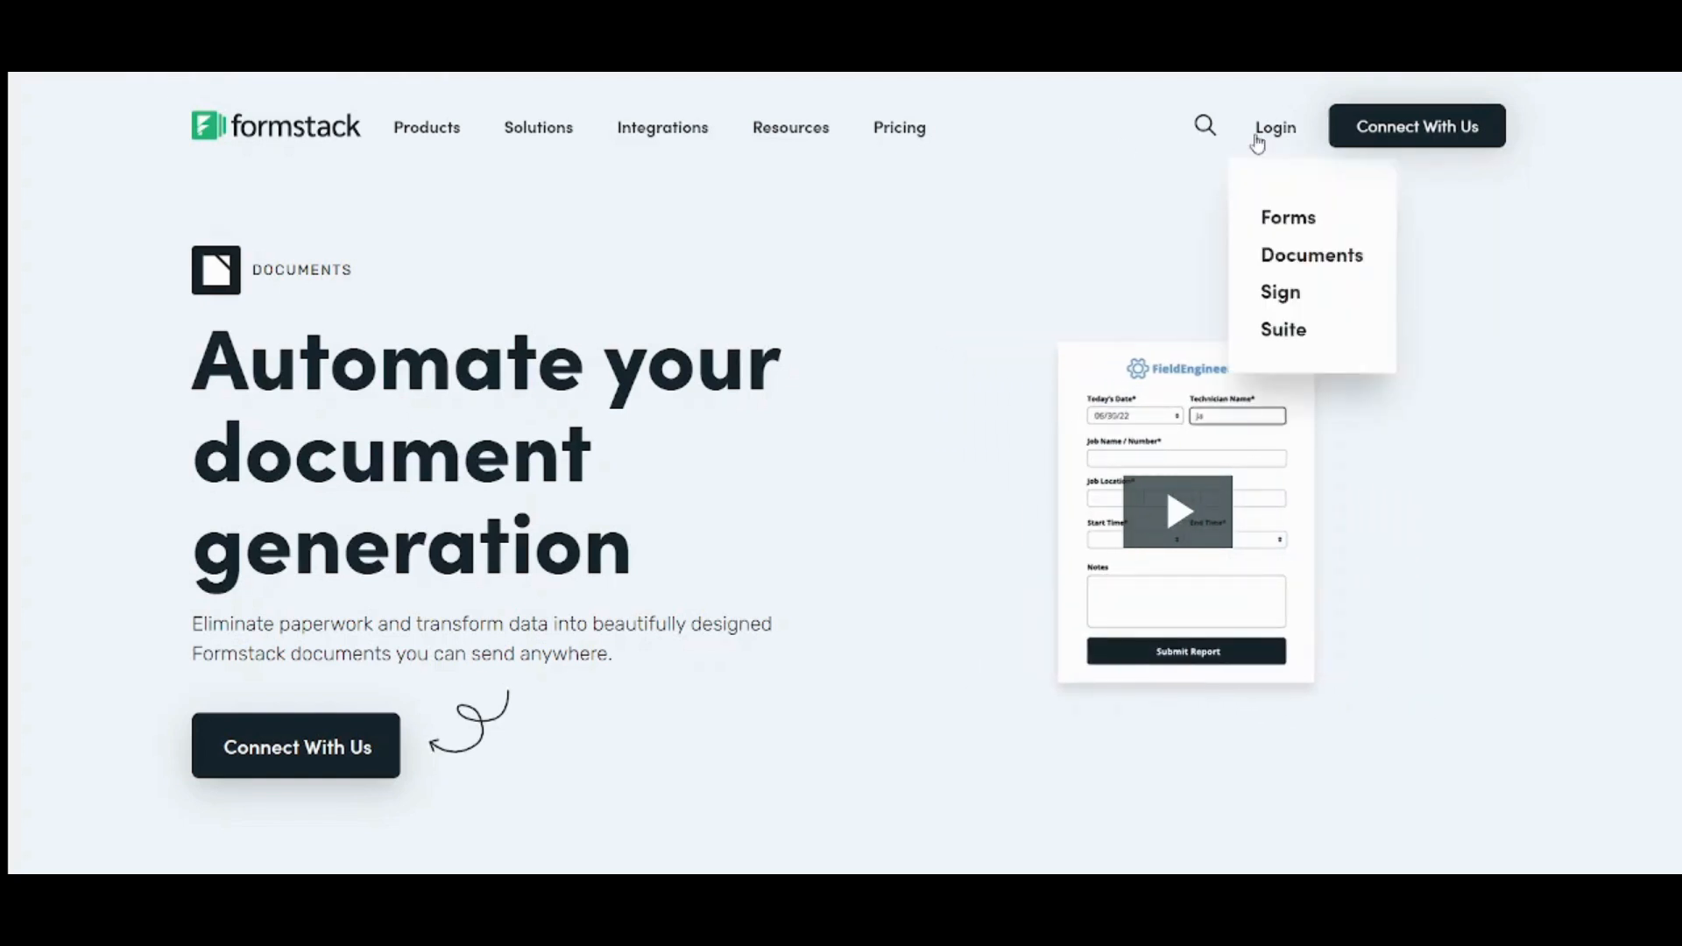
left_click(1331, 269)
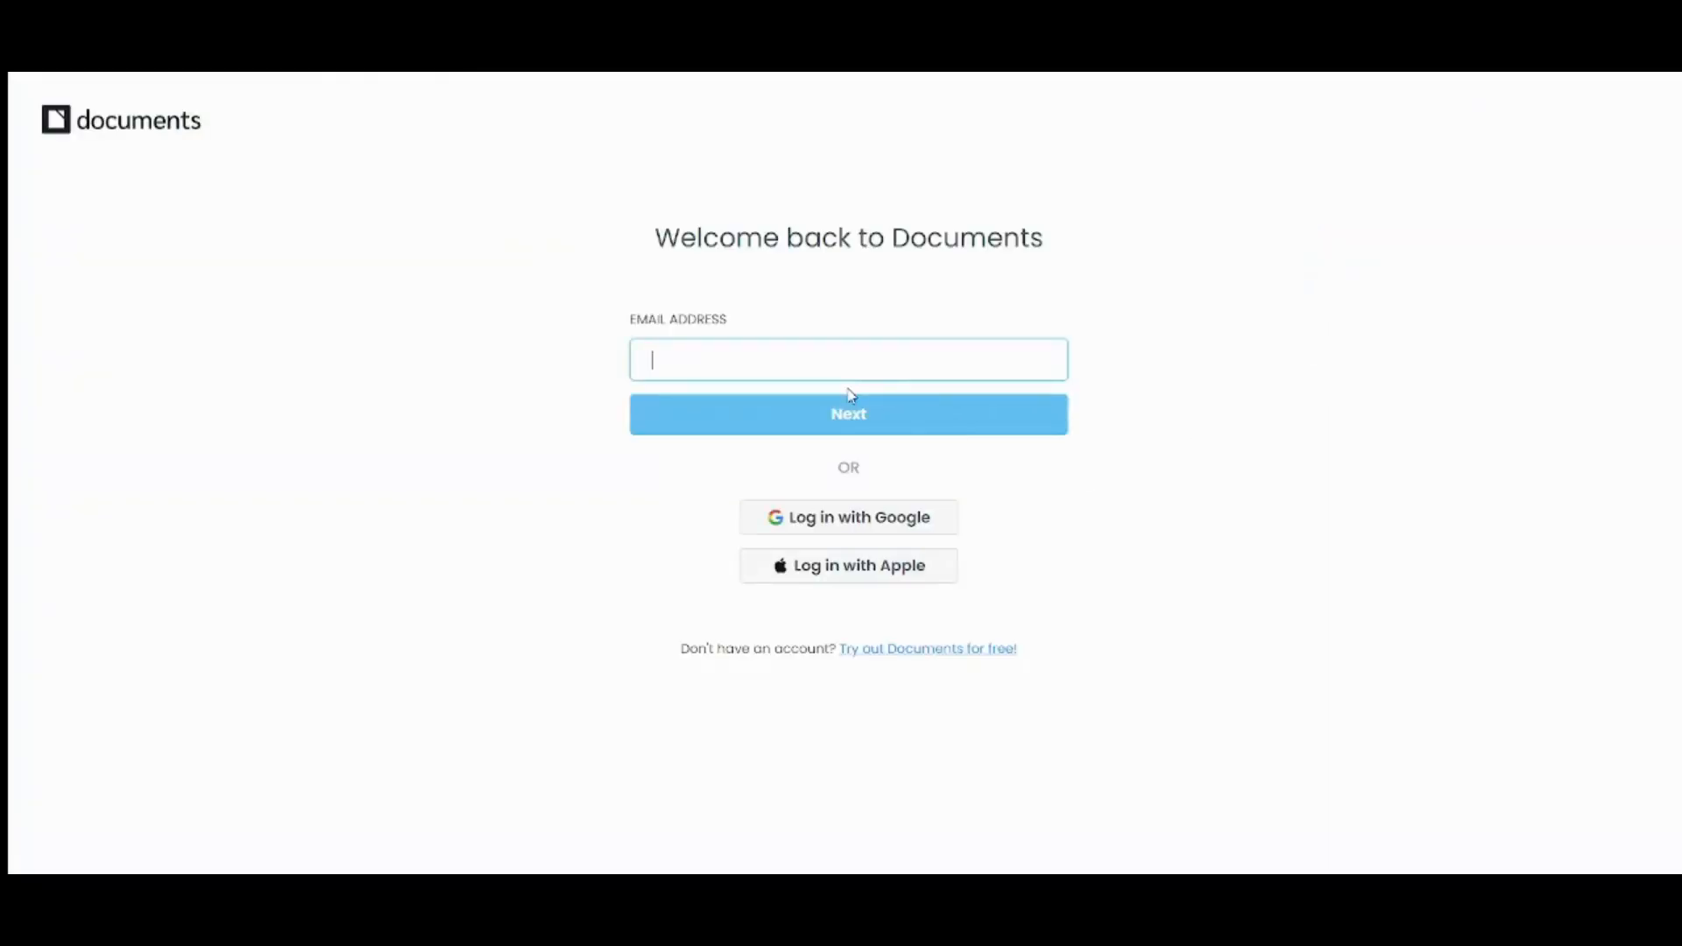
left_click(837, 526)
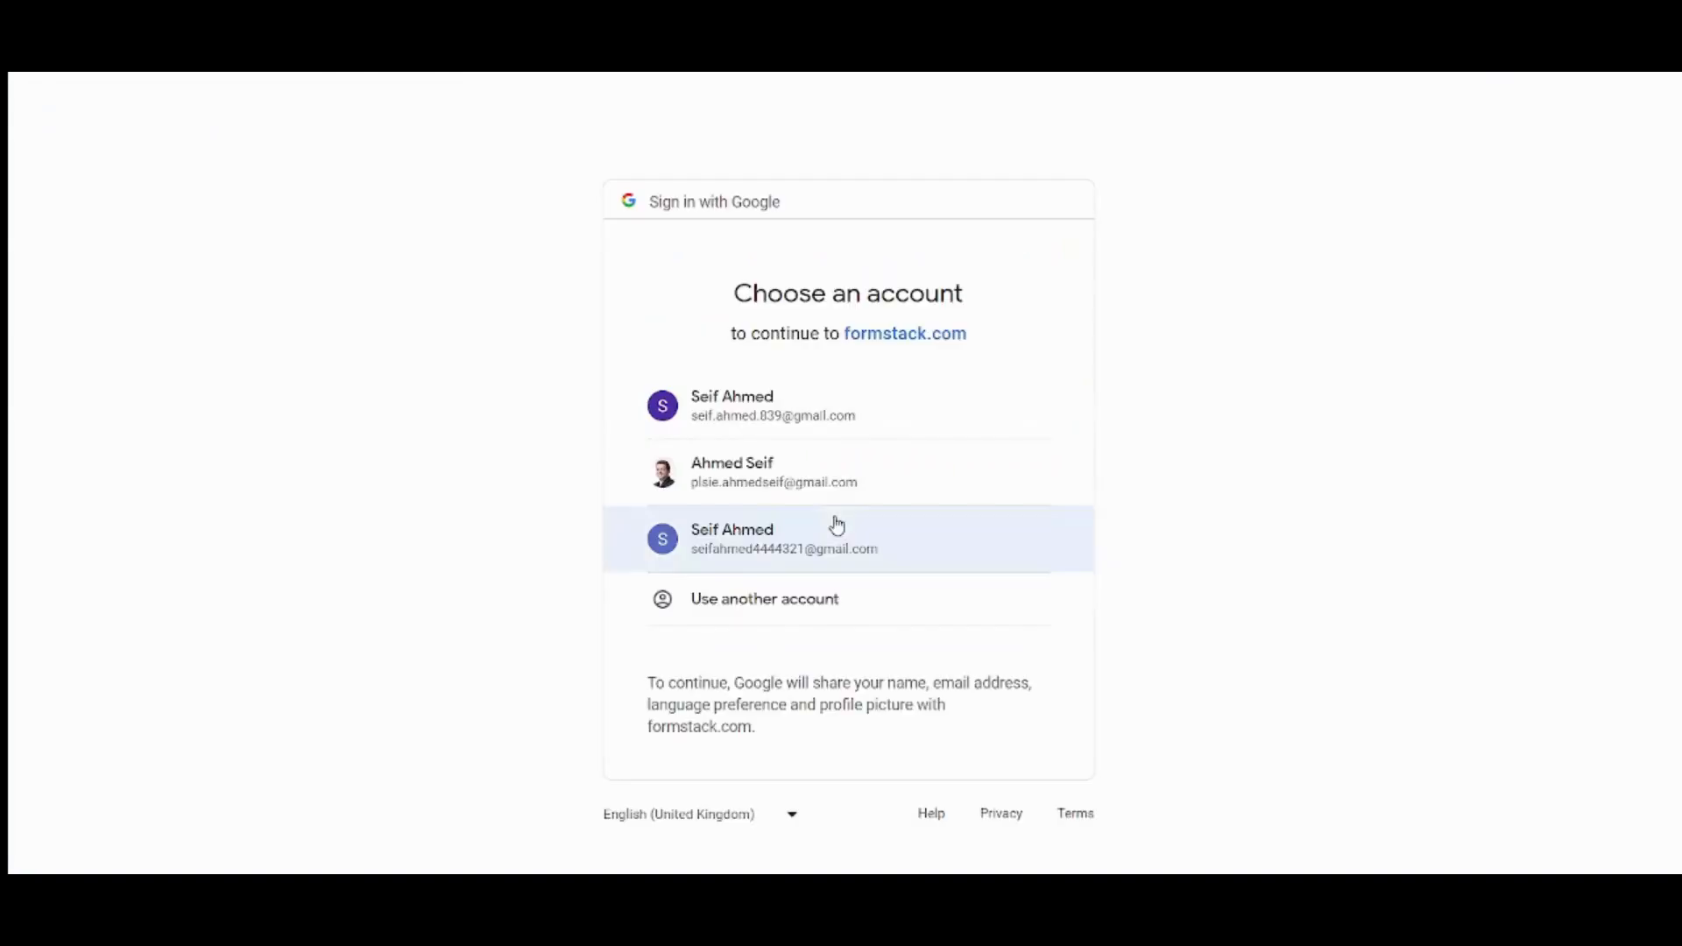
left_click(774, 528)
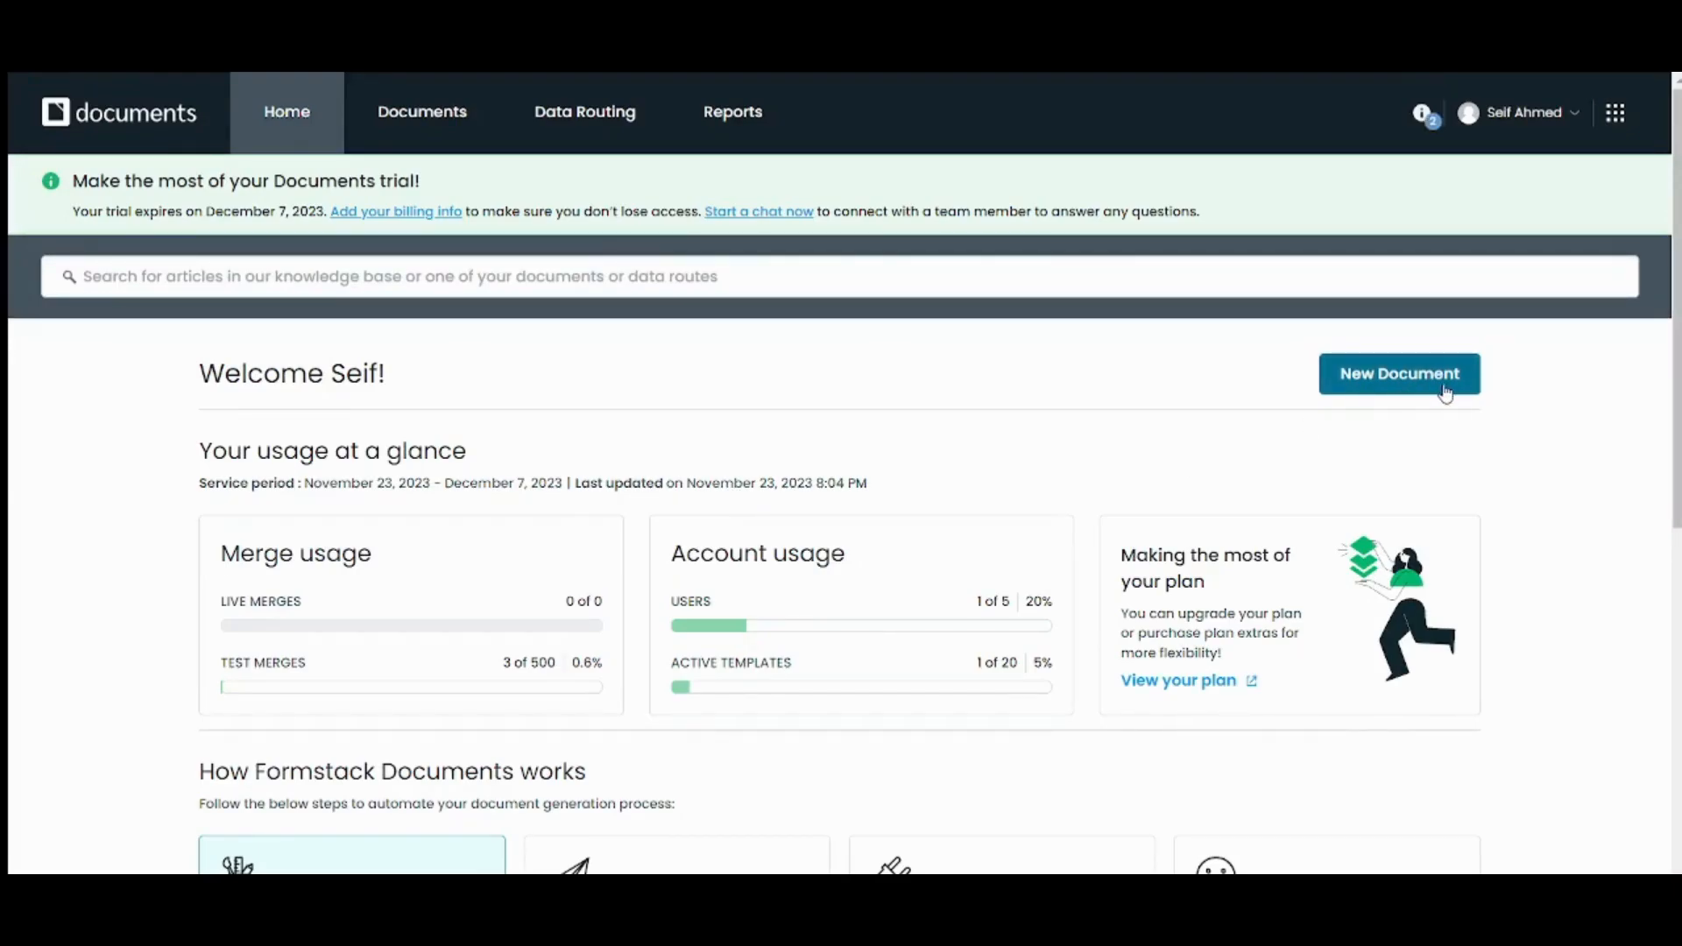
- Create a document template named Tutorial from the library's Contract / Agreement template
left_click(1403, 384)
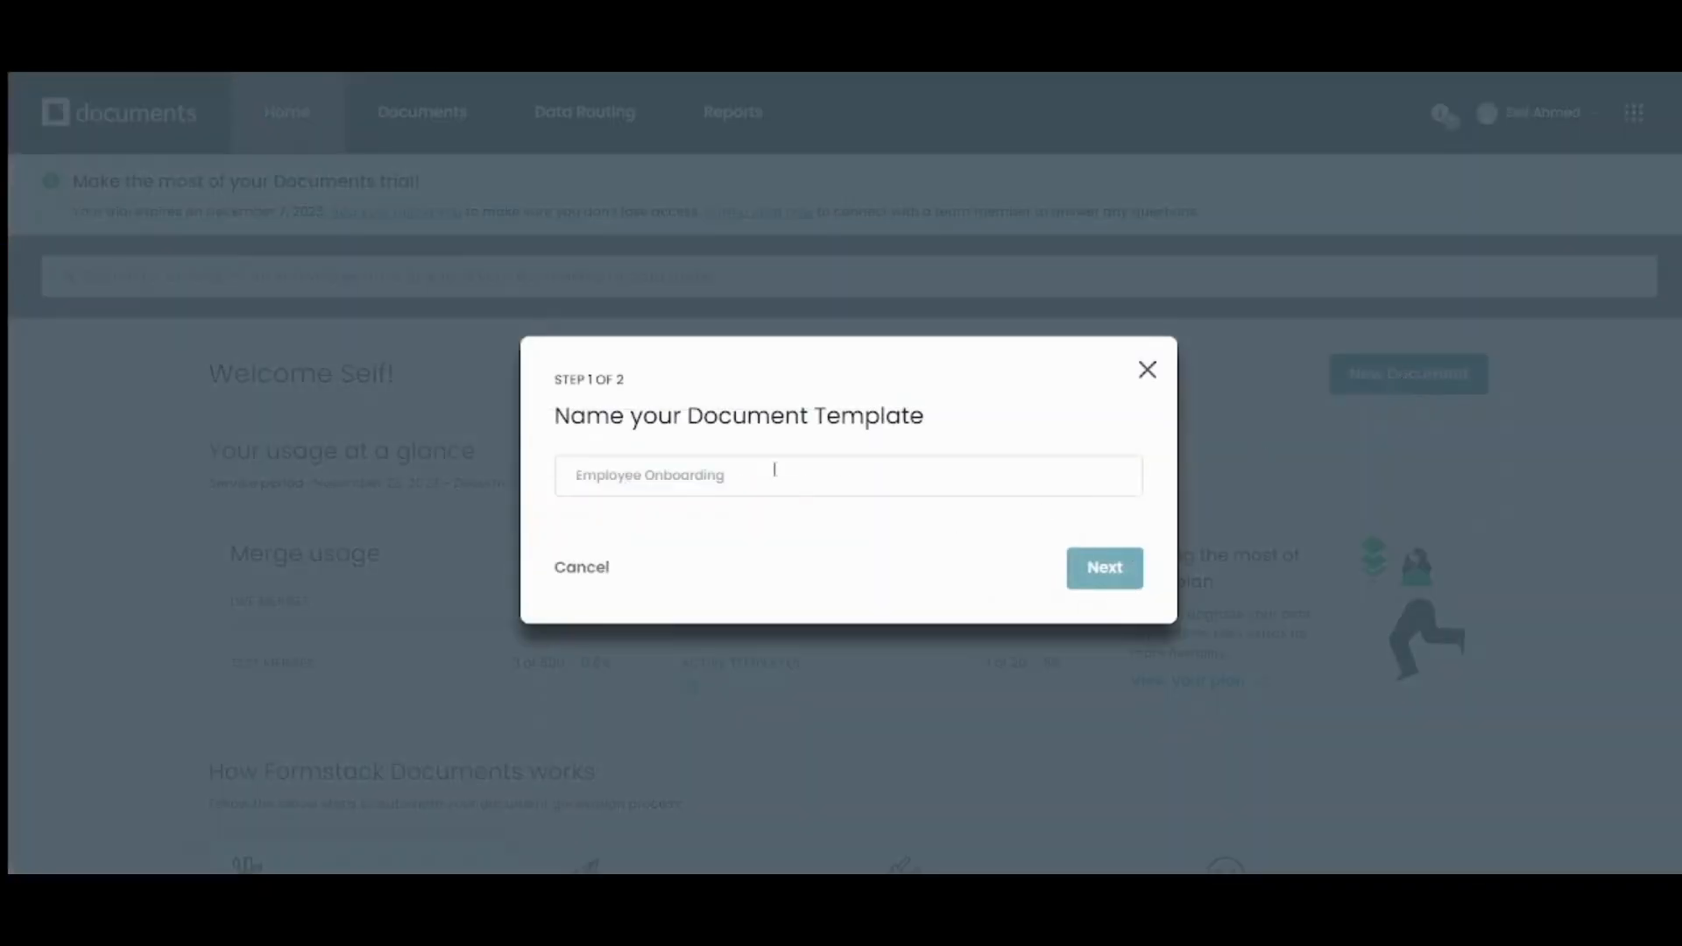
left_click(746, 475)
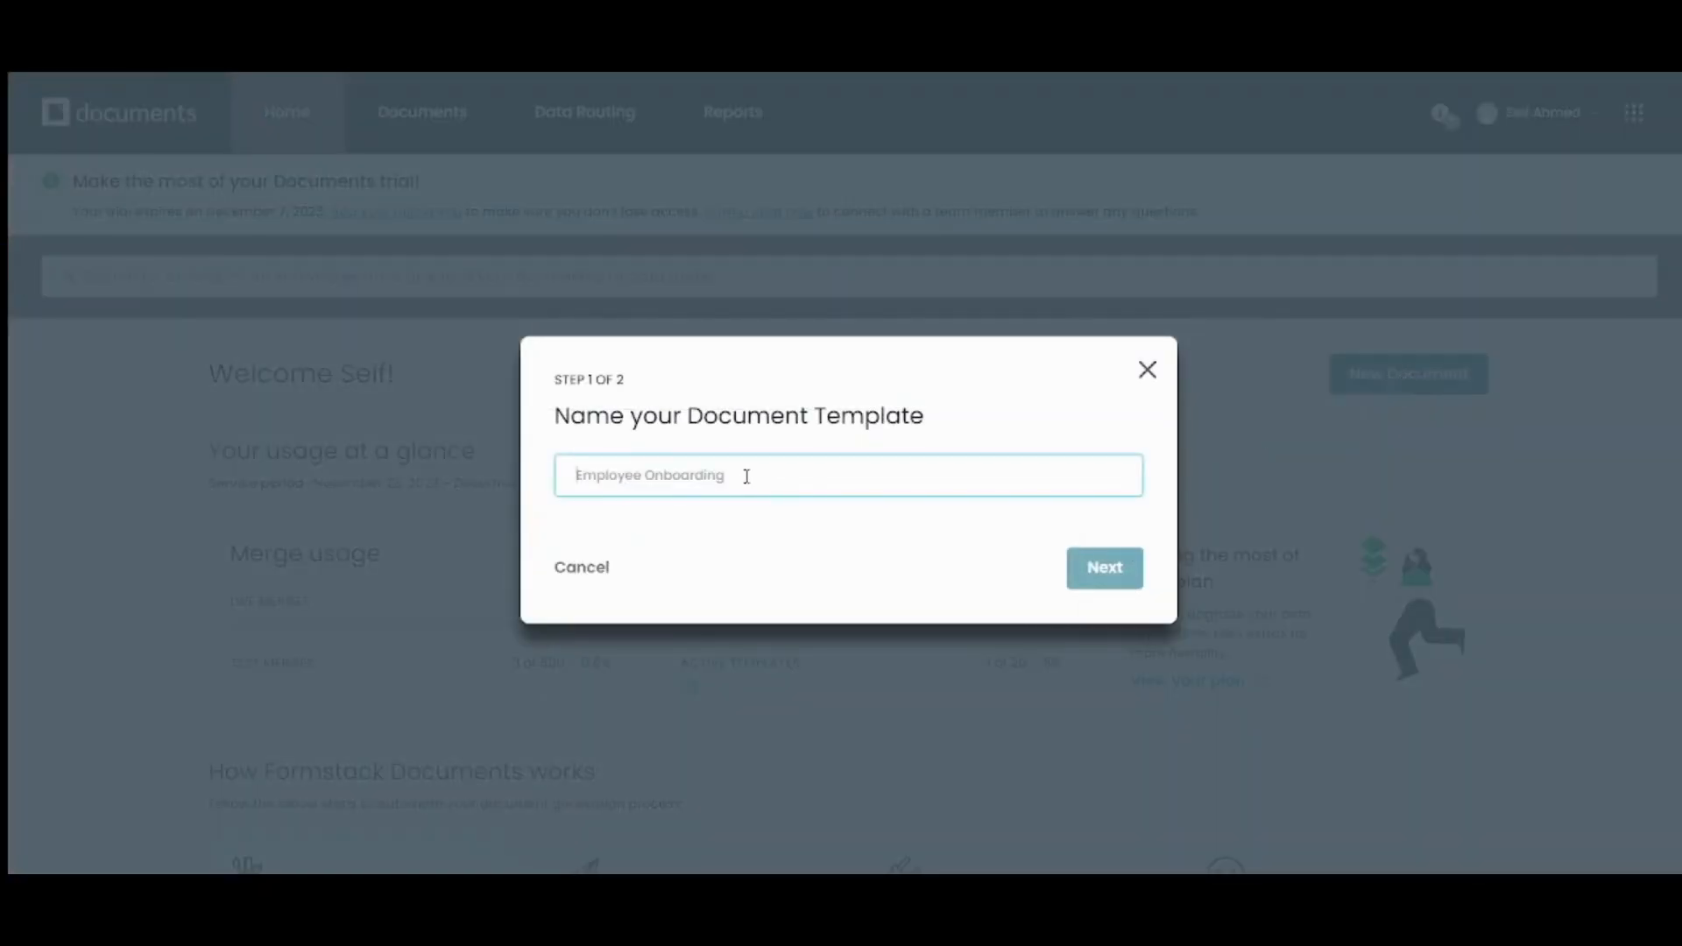
type("Tutorial")
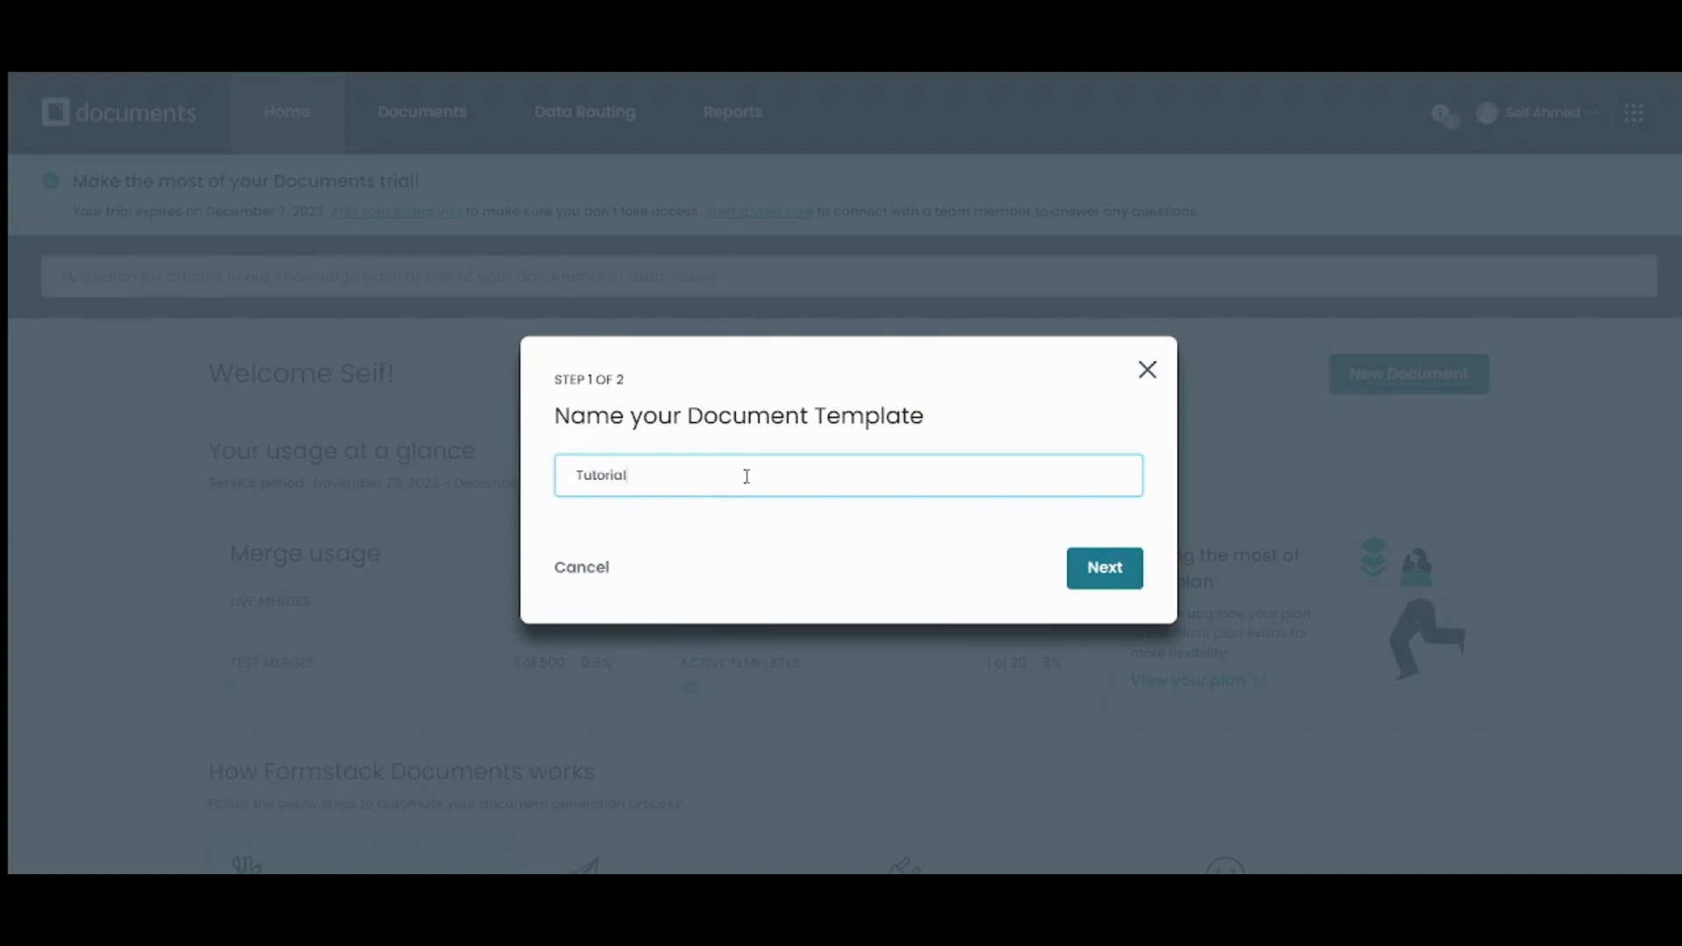
left_click(1089, 570)
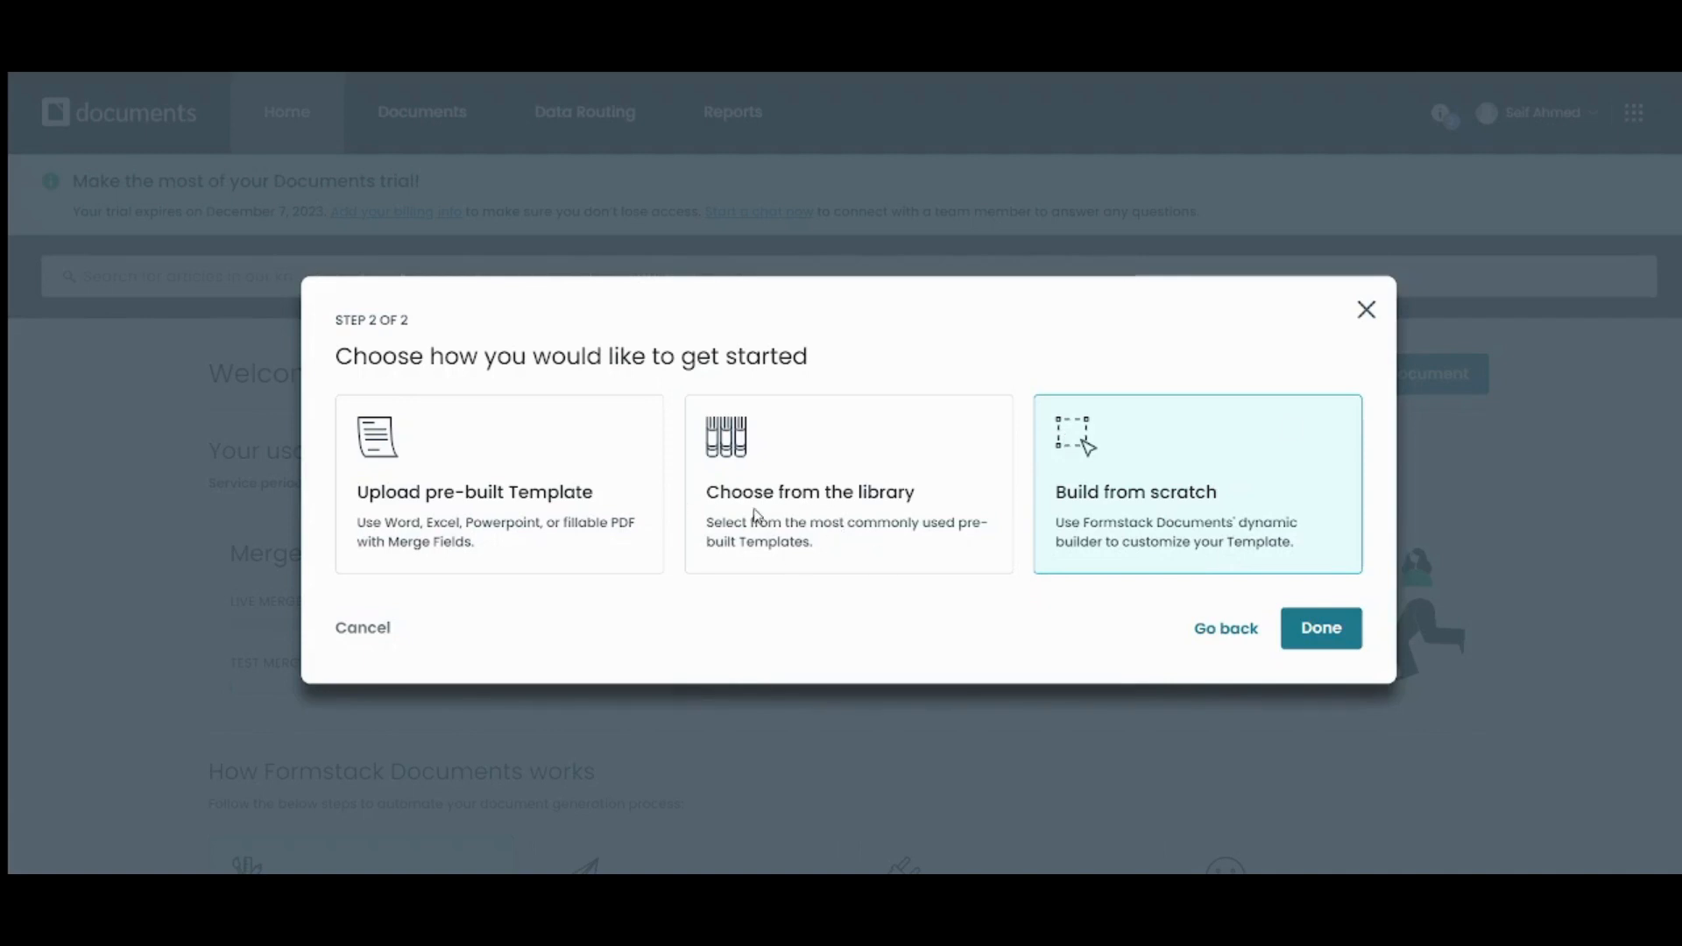
left_click(823, 498)
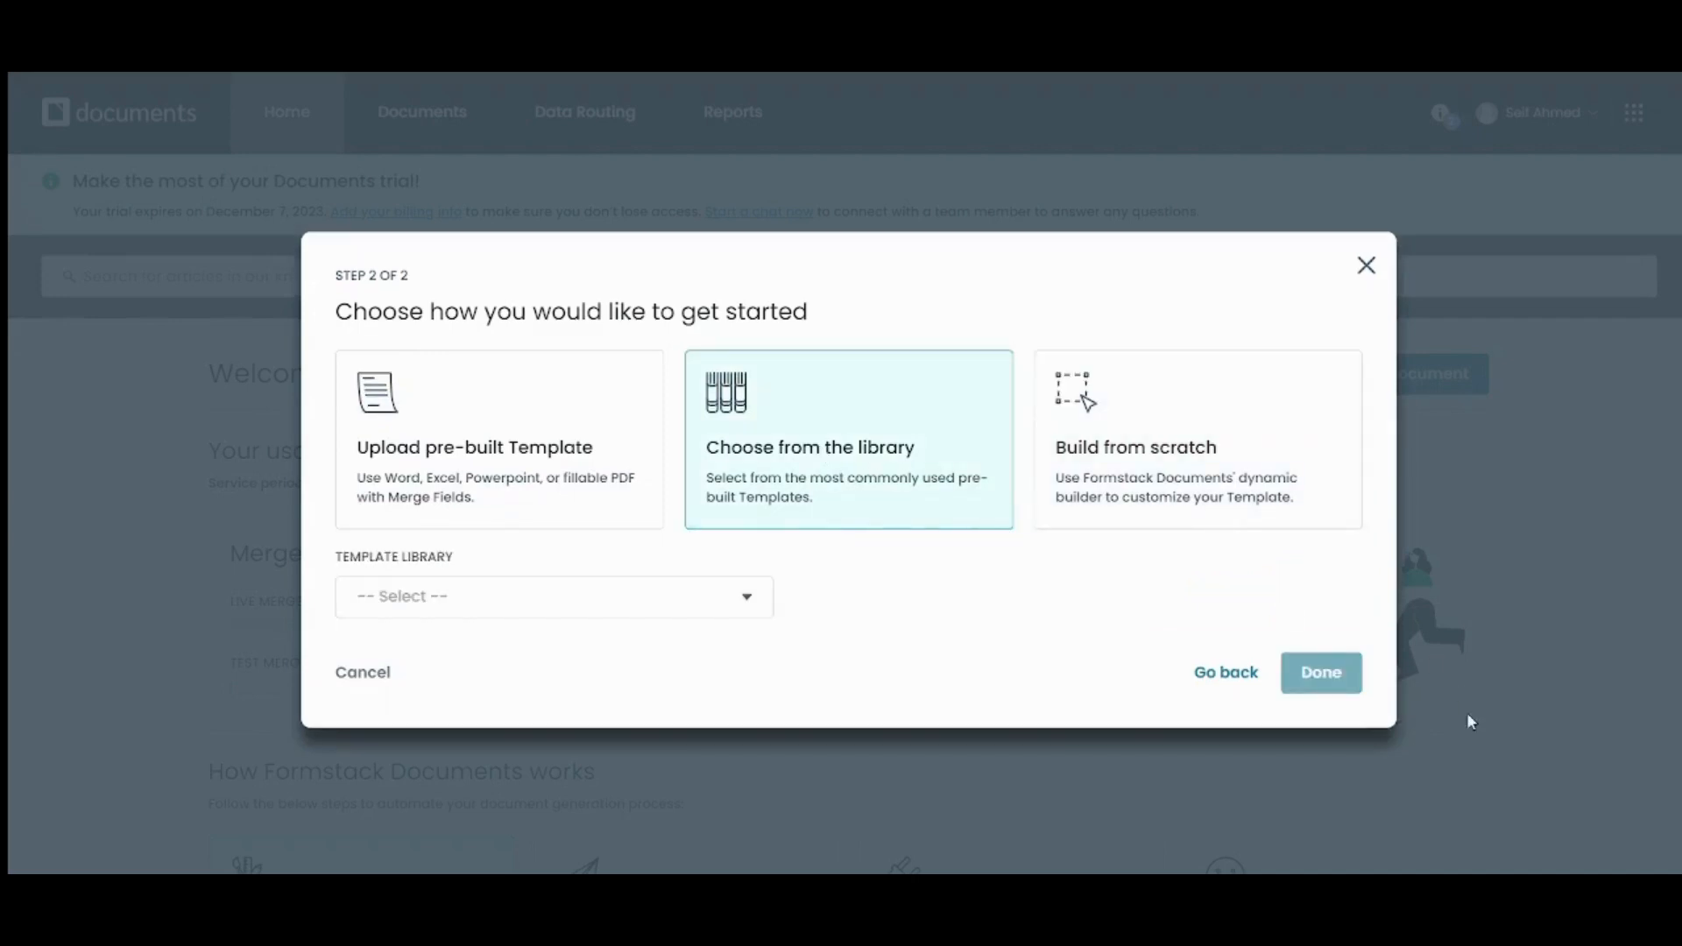
left_click(479, 605)
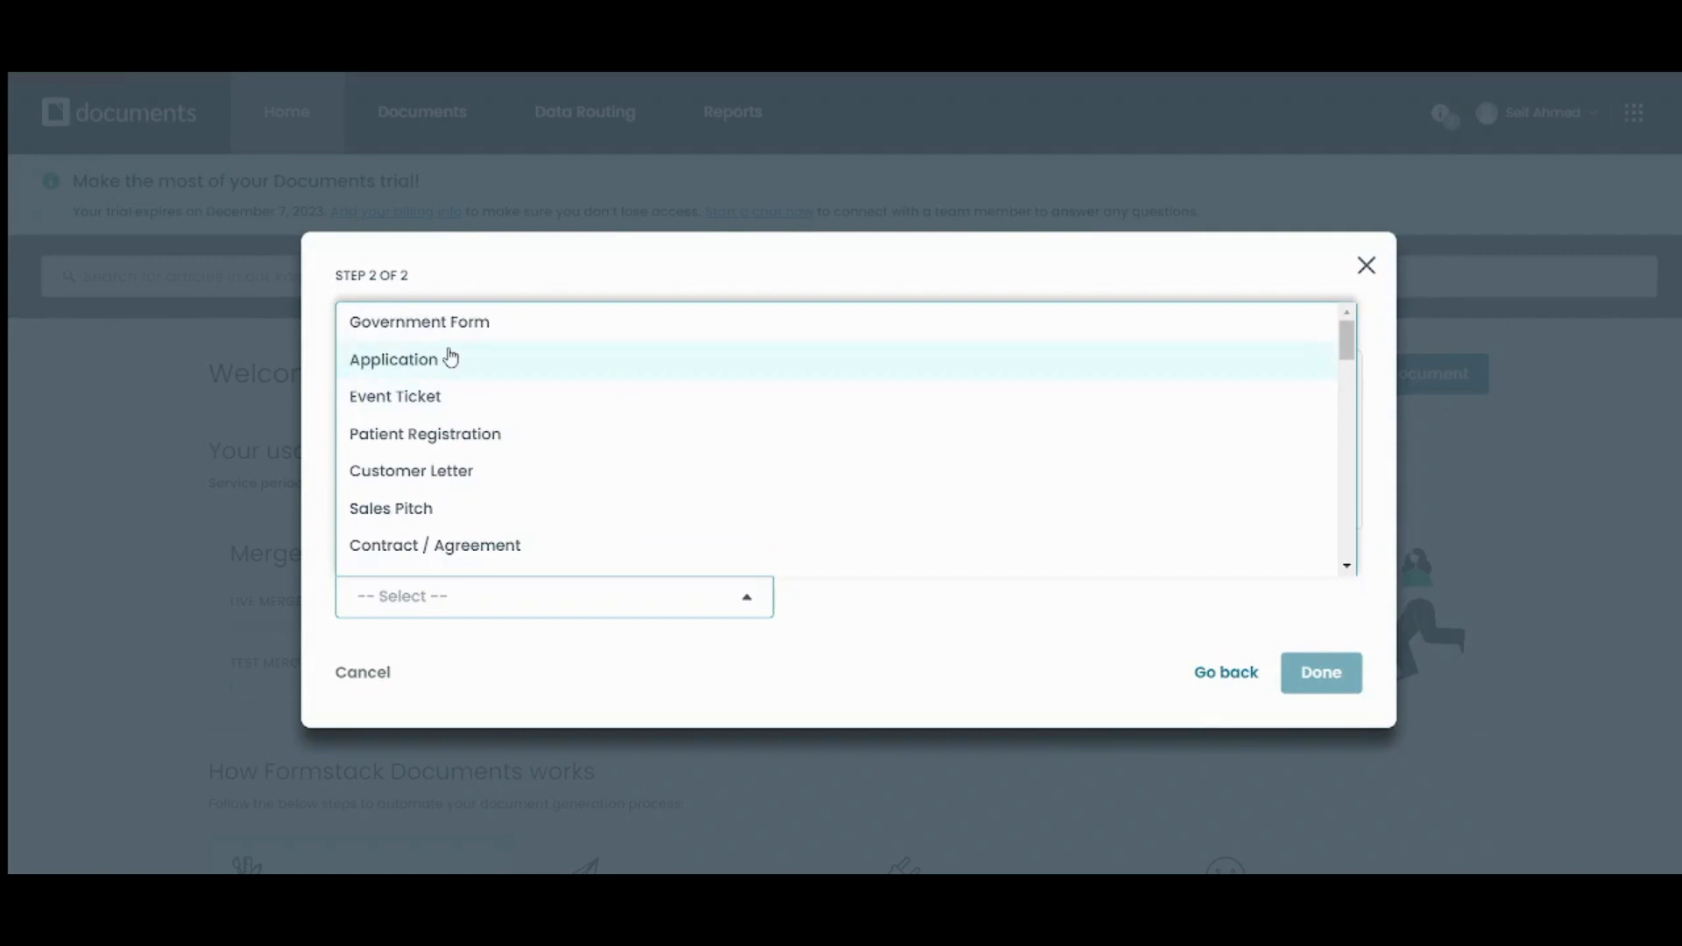
left_click(493, 550)
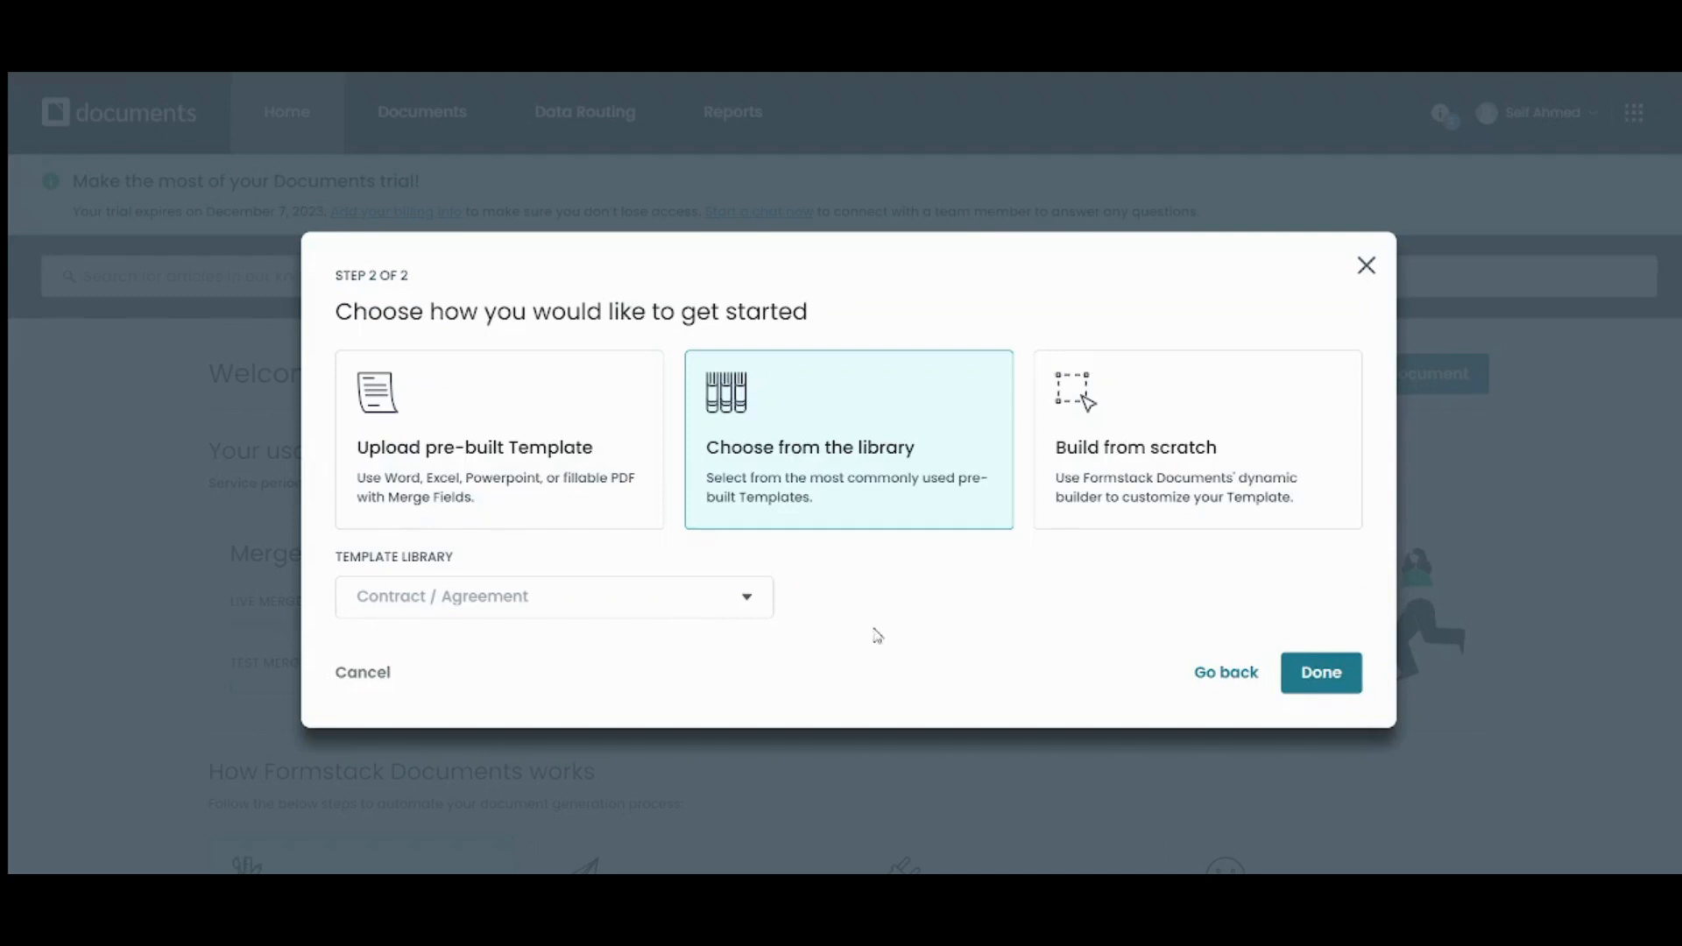
left_click(1308, 682)
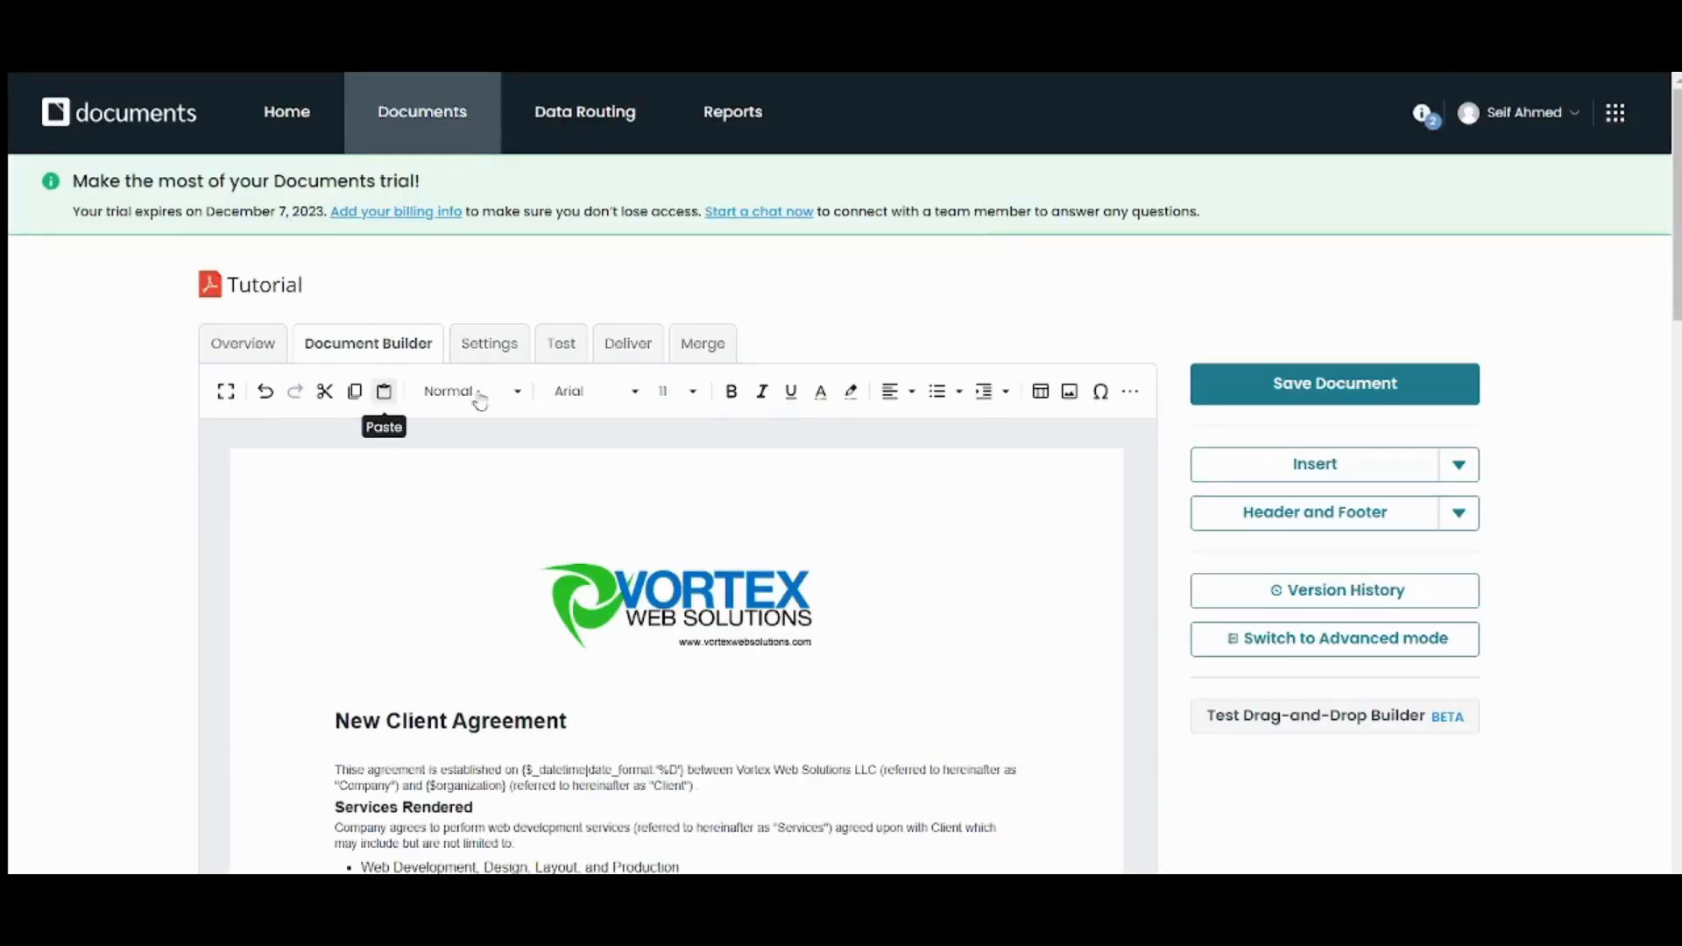
- Delete the Vortex Web Solutions logo above the agreement title
scroll(1259, 493, "down", 3)
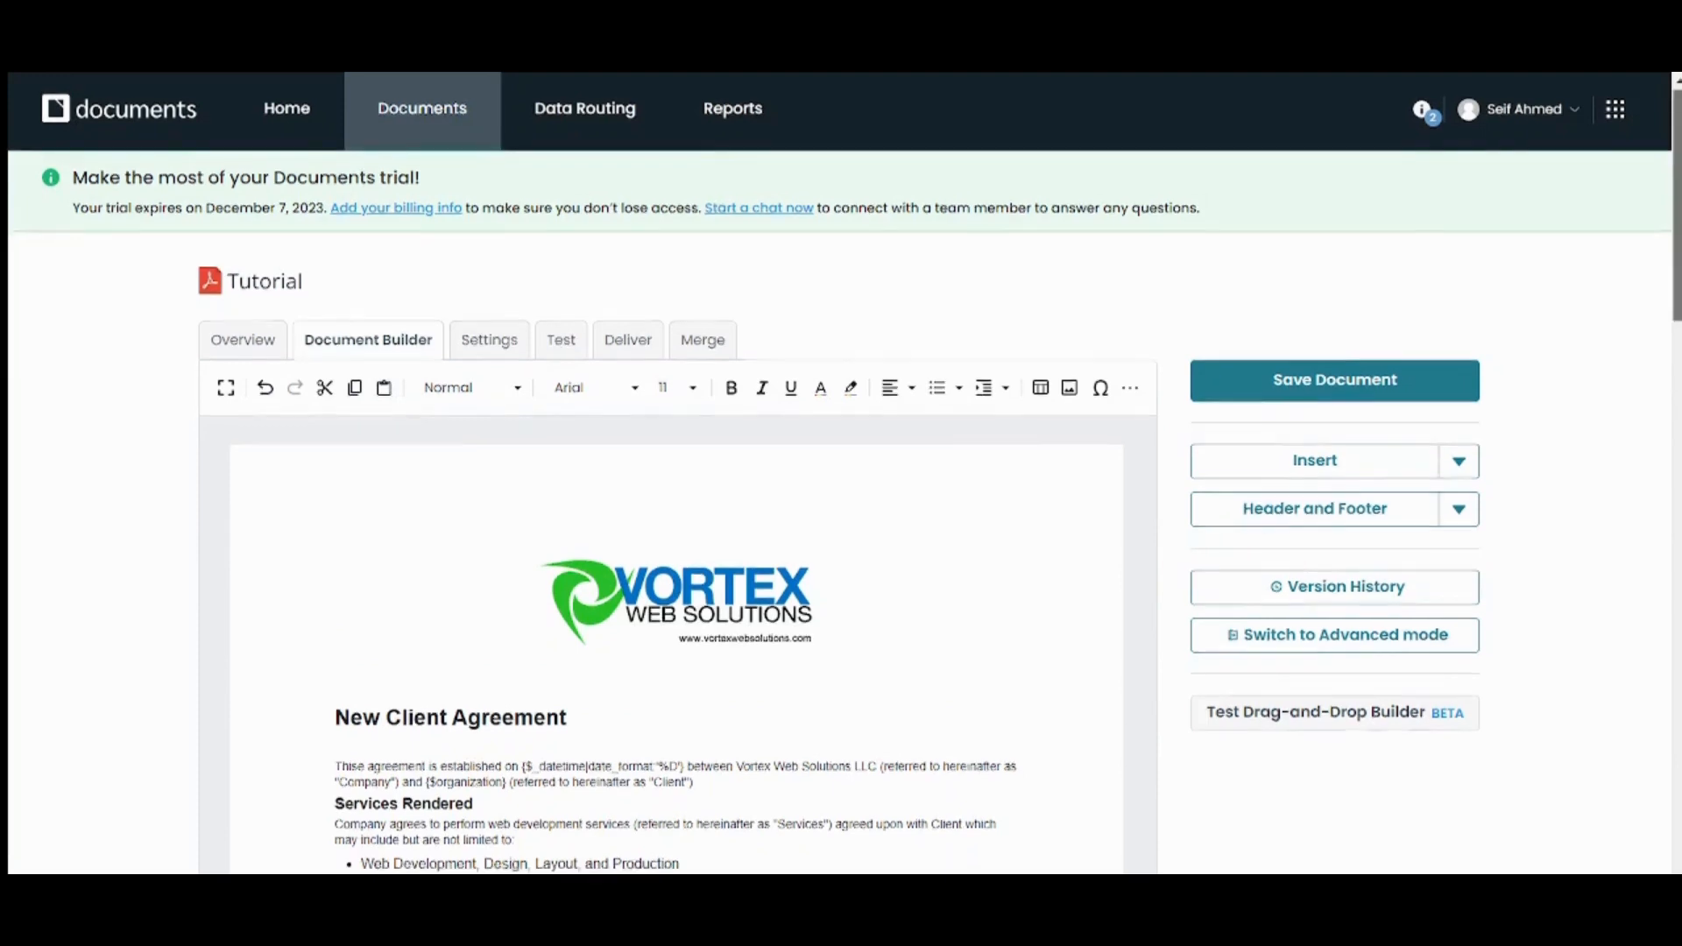
scroll(1259, 493, "down", 4)
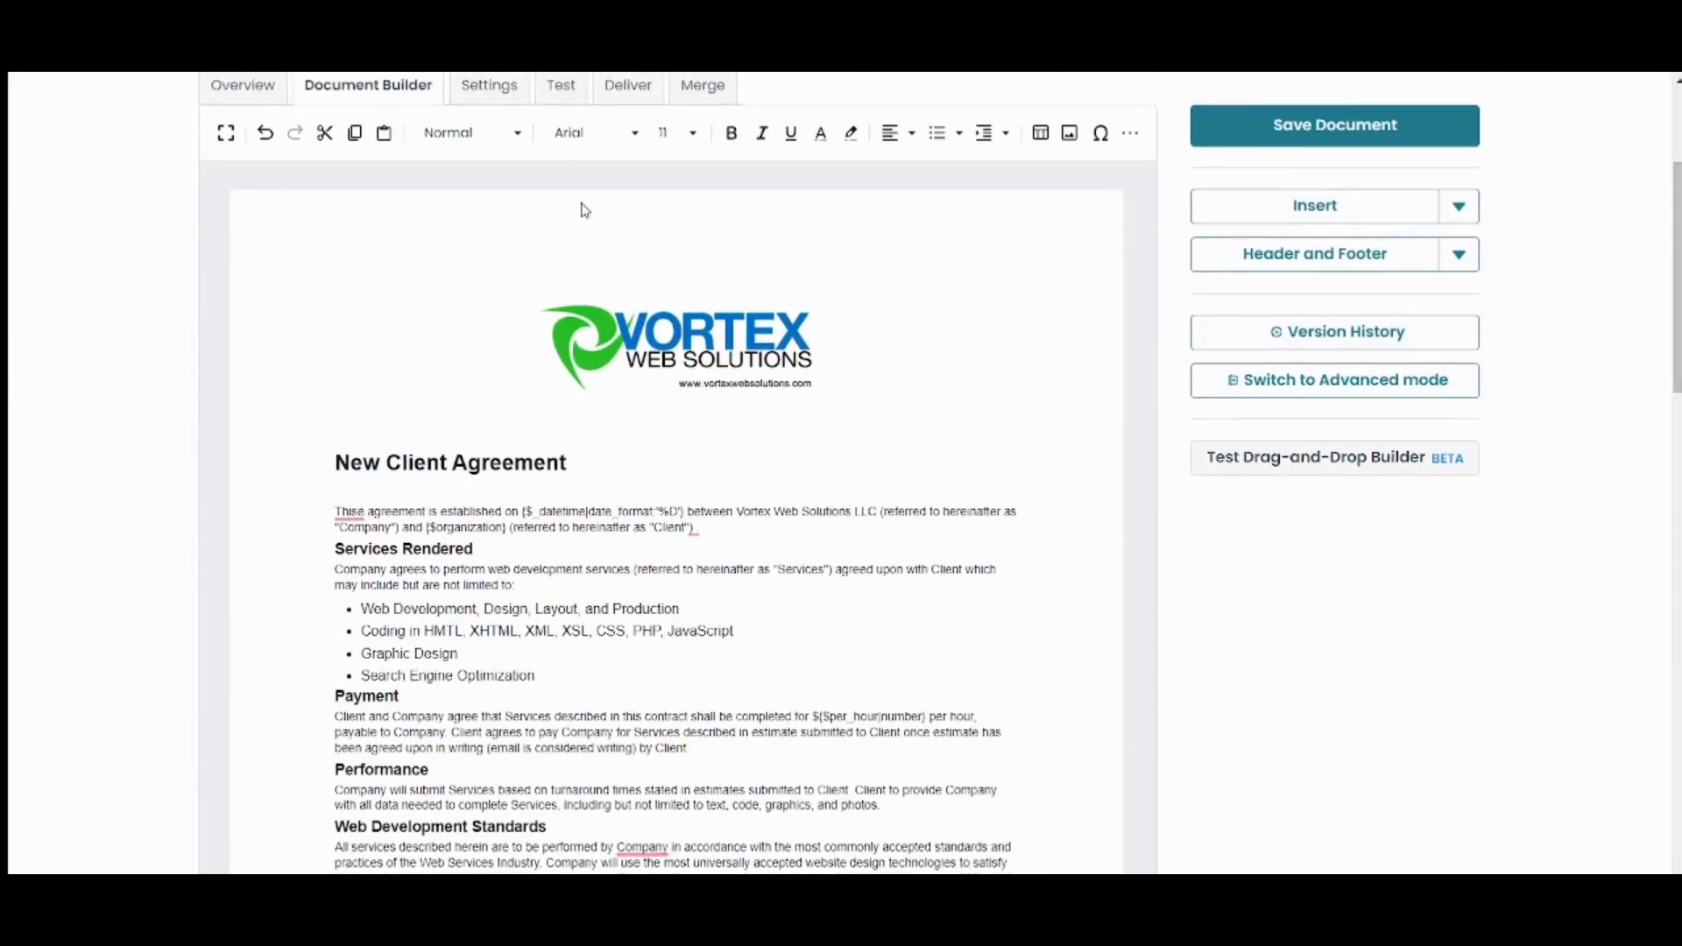
left_click(710, 349)
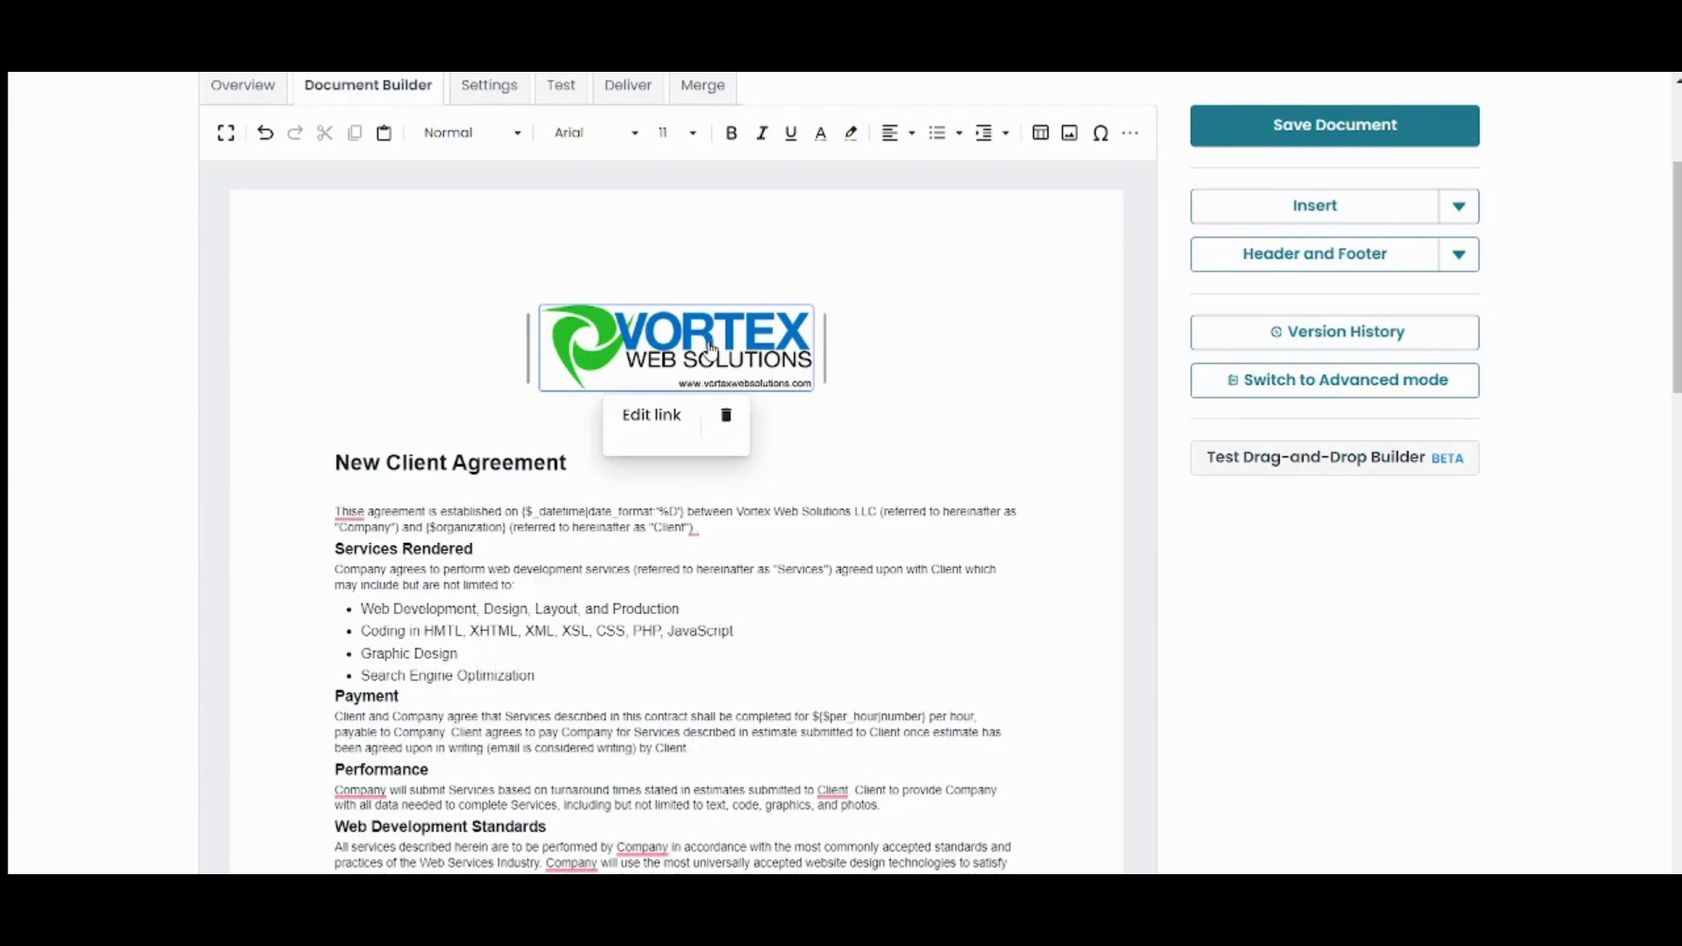
left_click(732, 422)
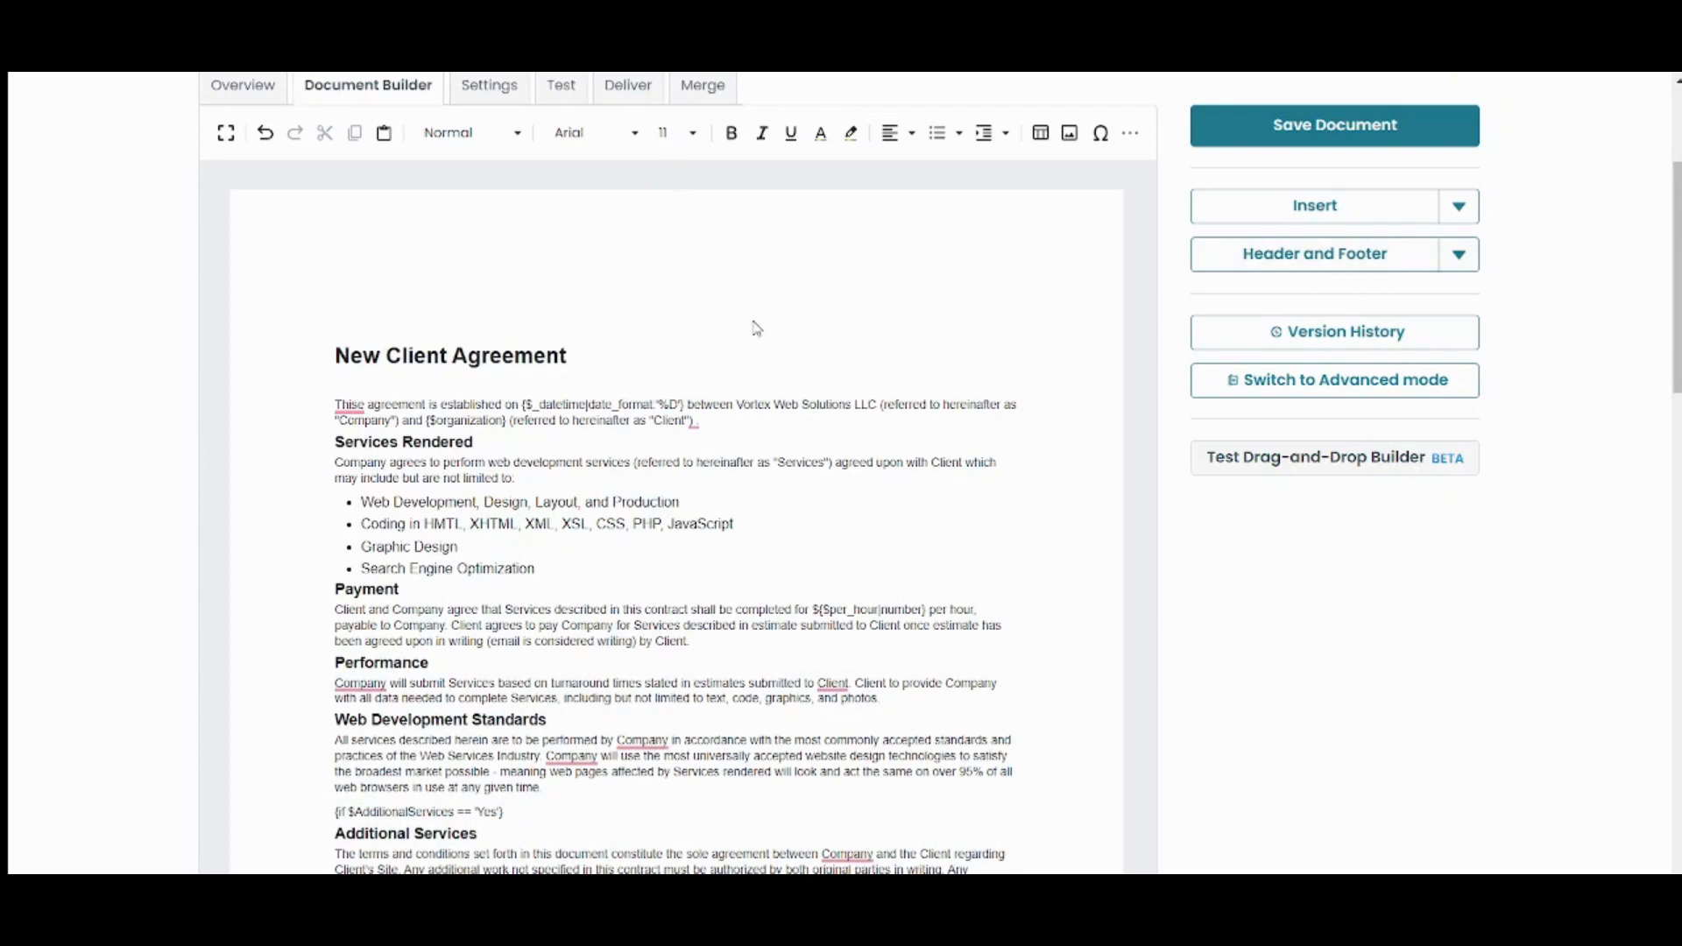
- Insert the flame-and-oil-pump logo above the title and shrink it to about a quarter of the text width
left_click(1069, 136)
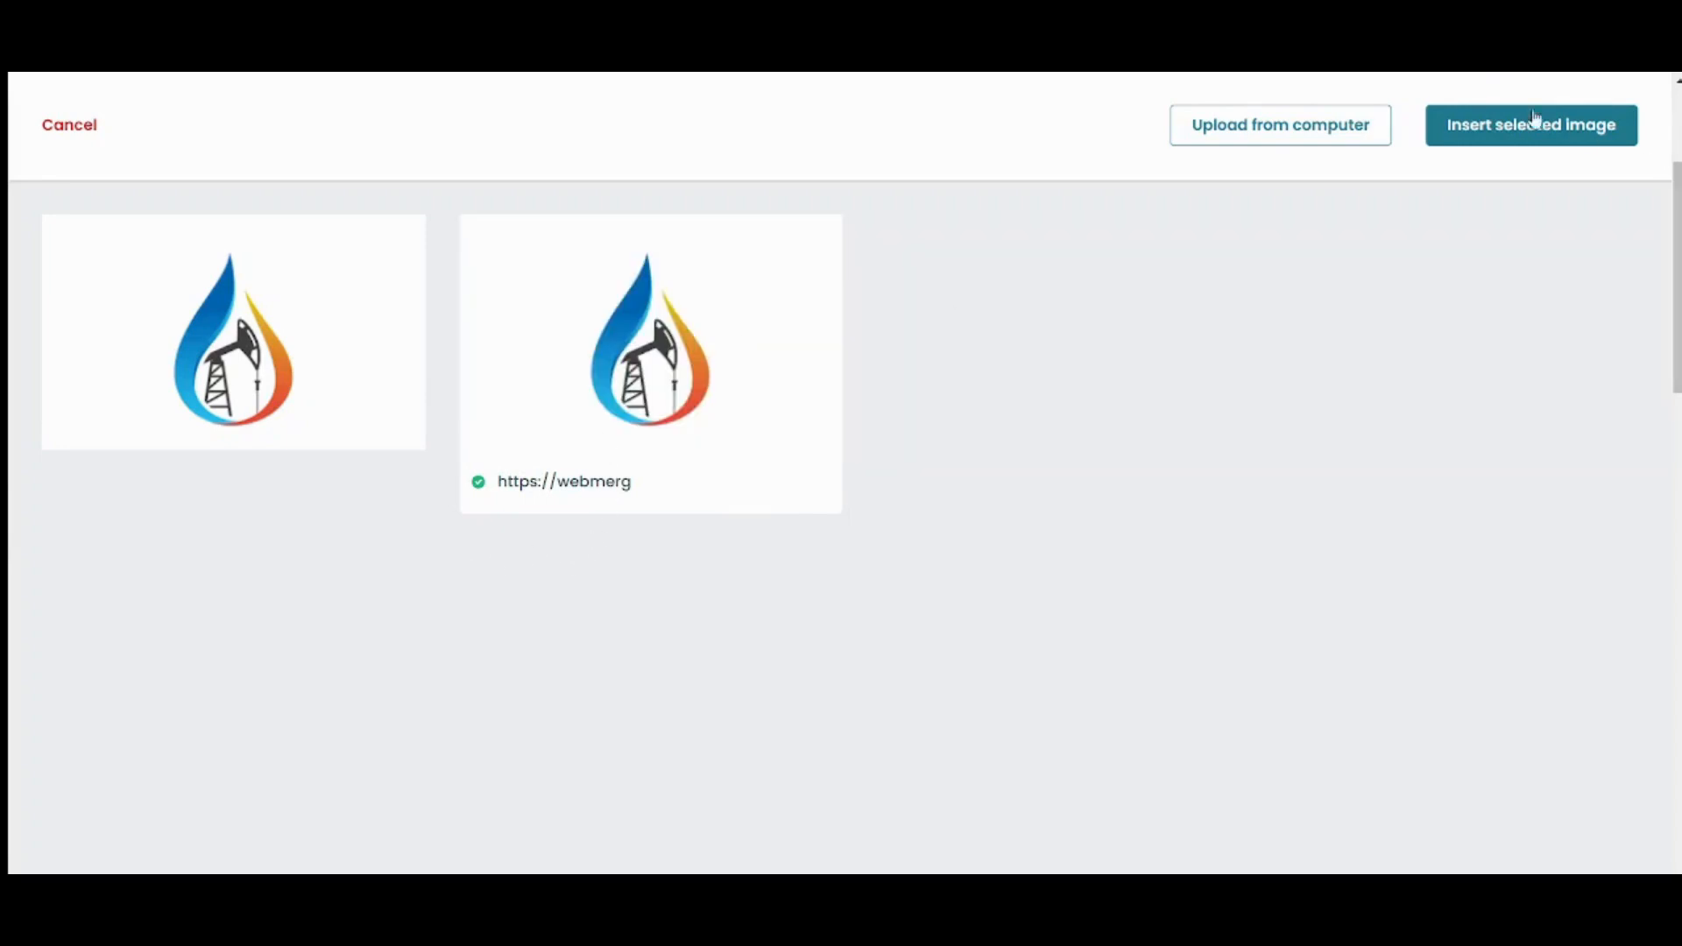
left_click(1499, 131)
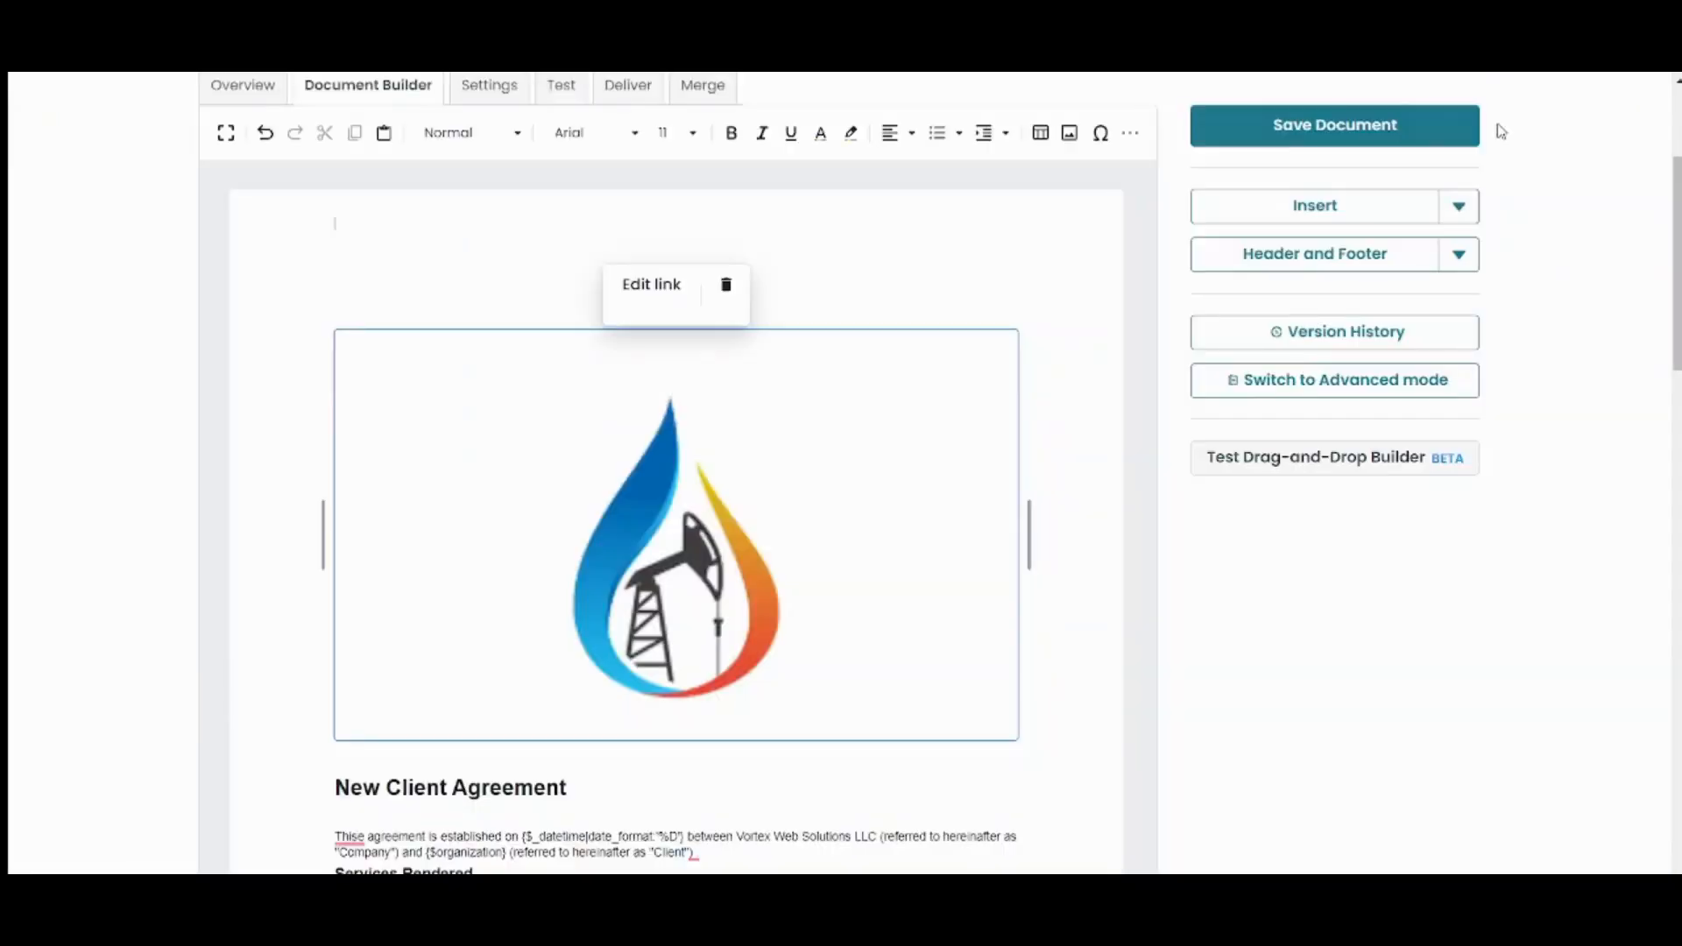
left_click_drag(1028, 559, 780, 535)
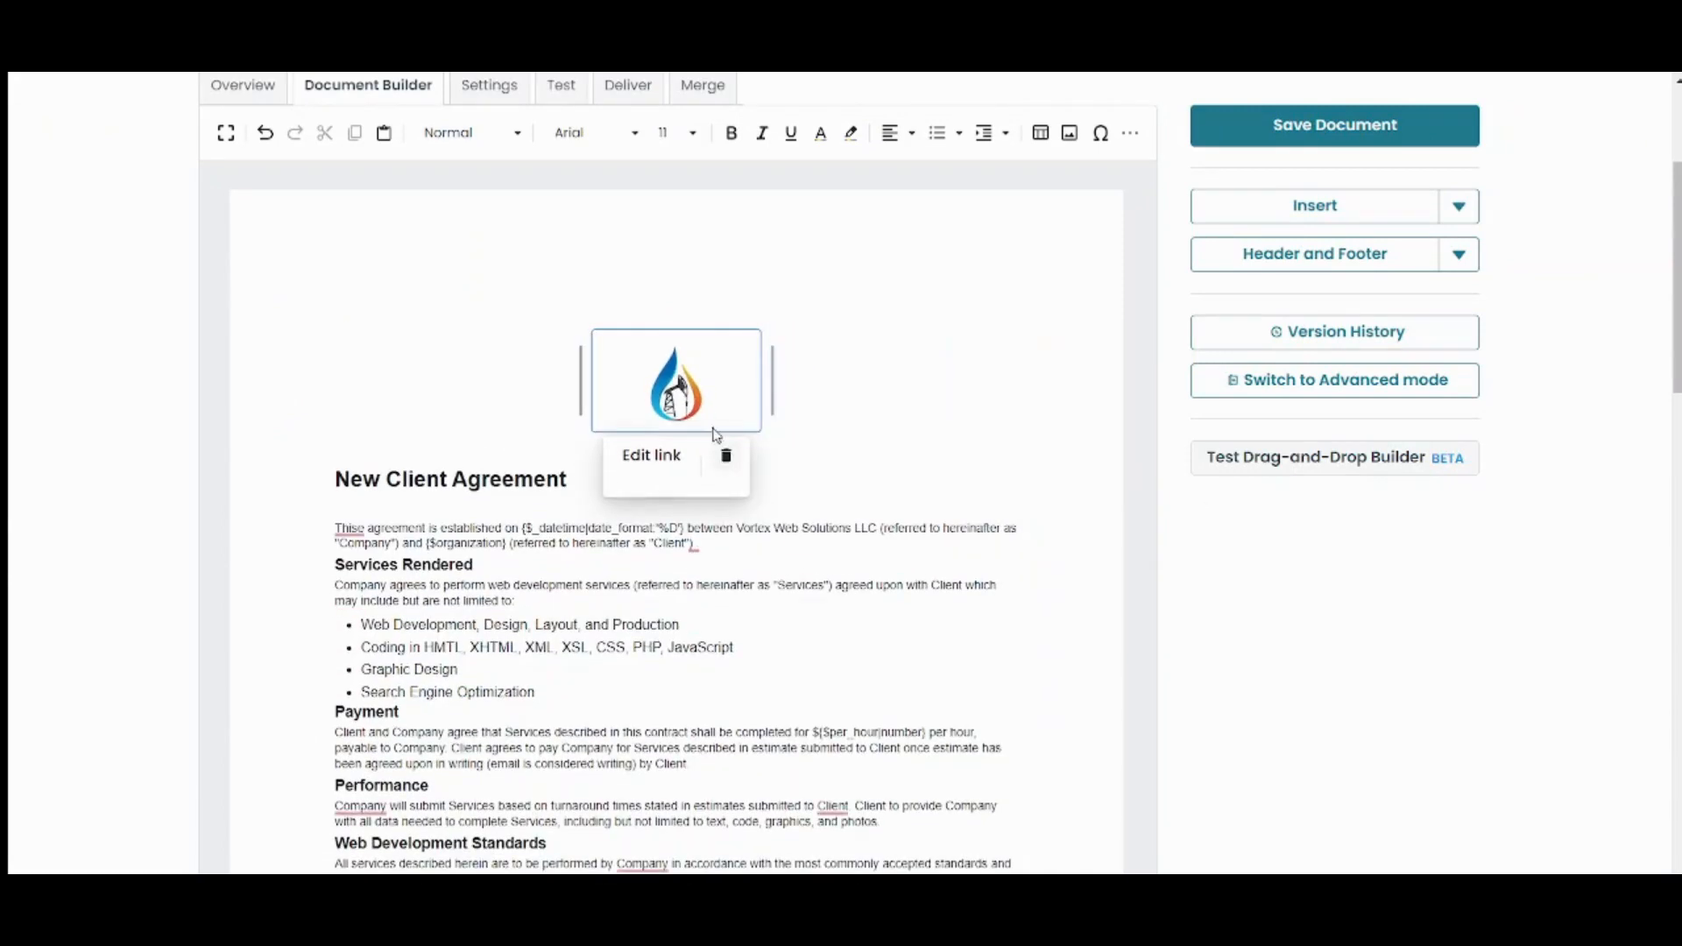
left_click_drag(690, 345, 697, 316)
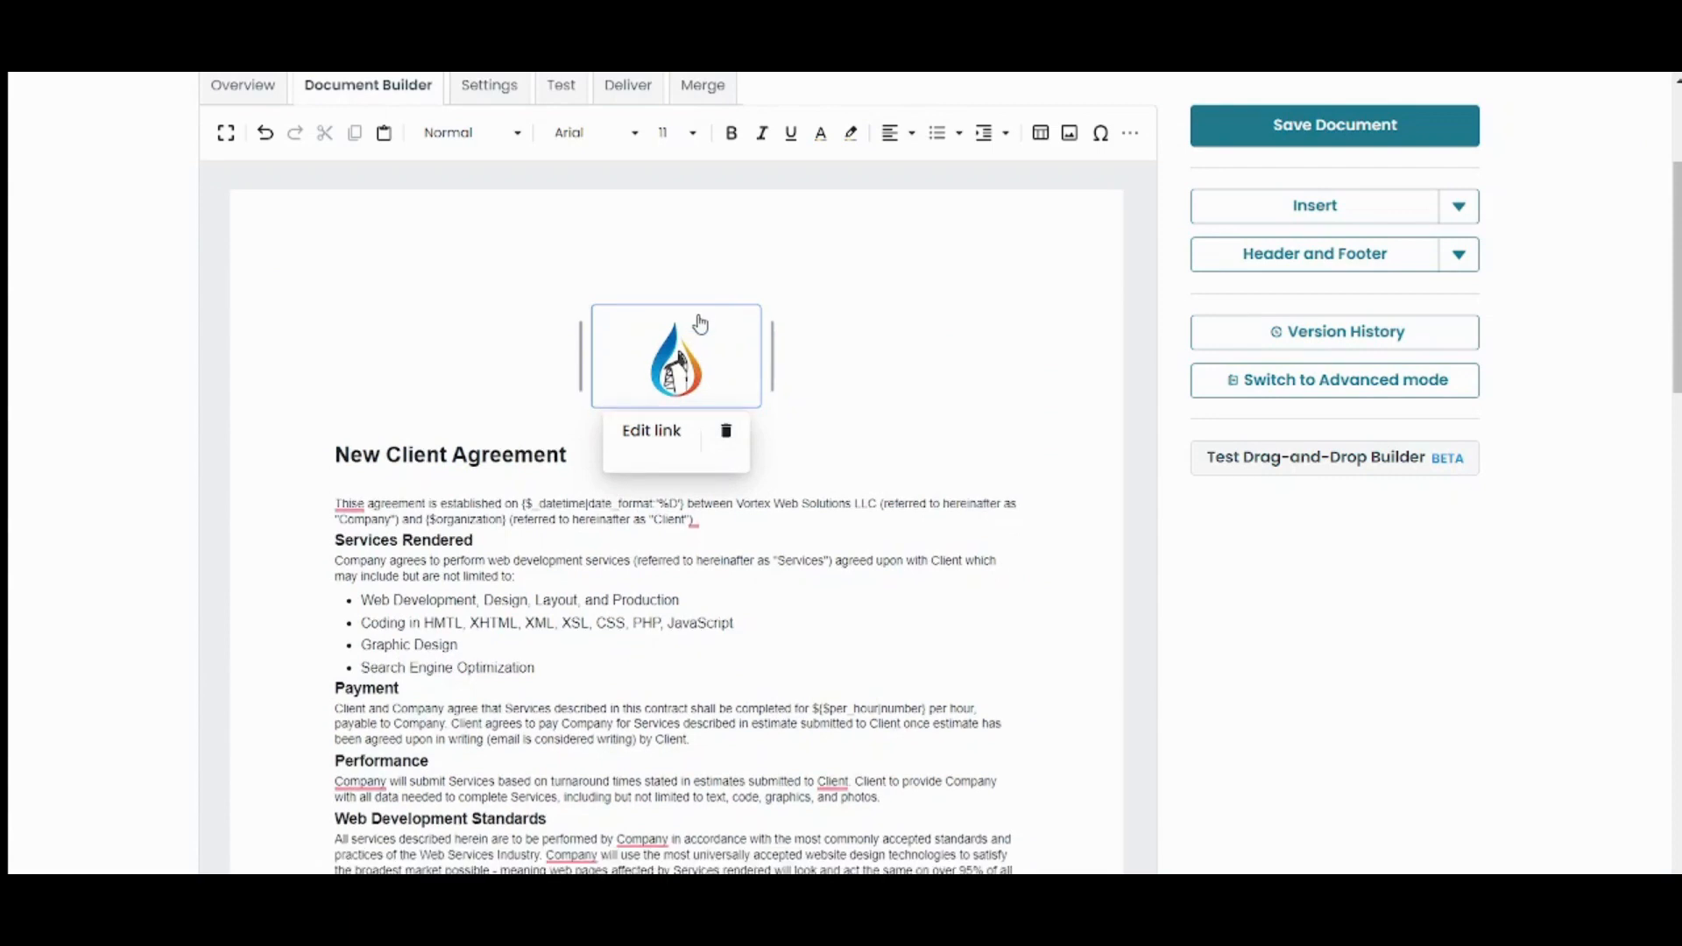
left_click(881, 425)
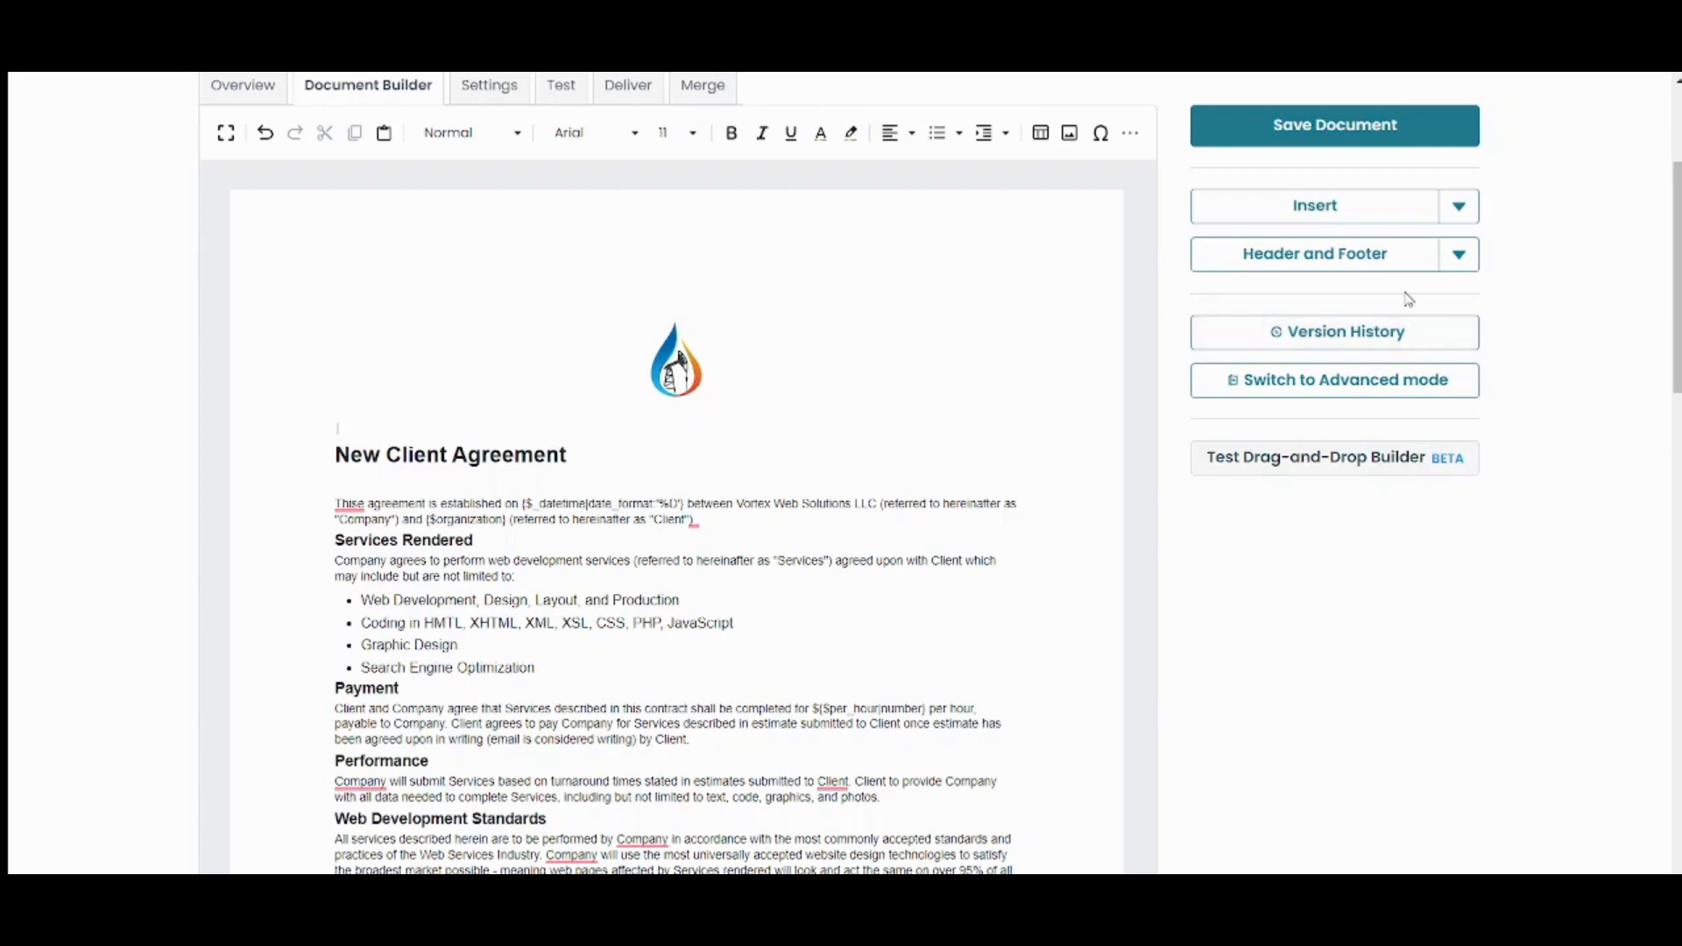
- Add a page header with the content Tutorial and save it
left_click(1454, 264)
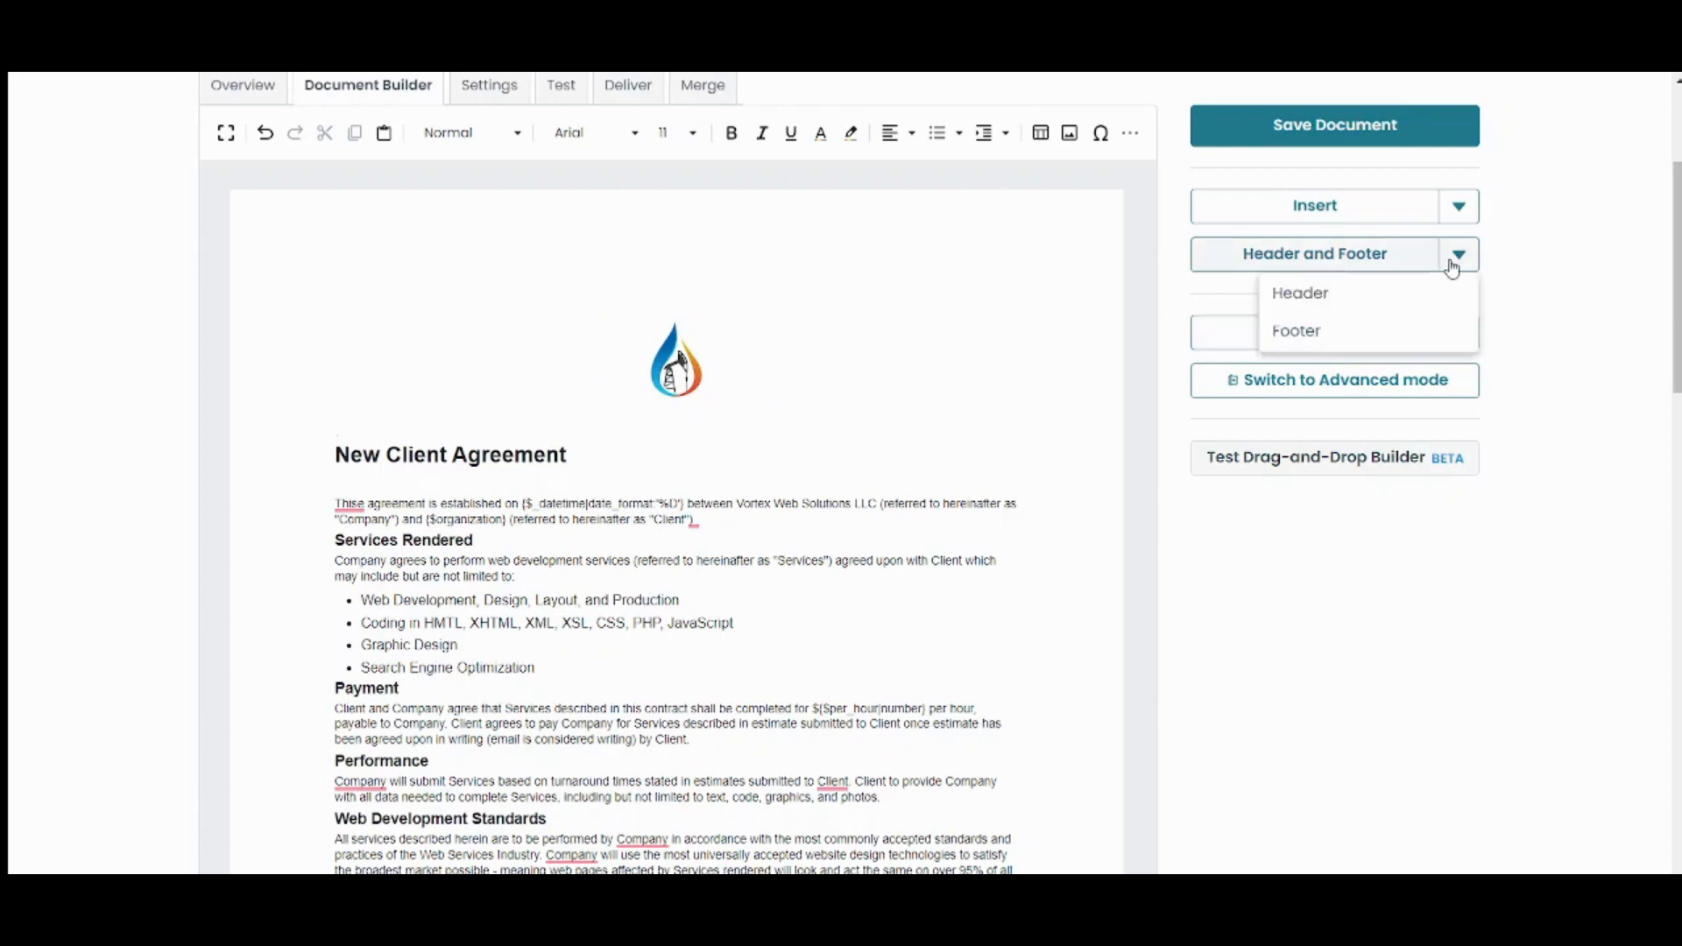
left_click(1360, 293)
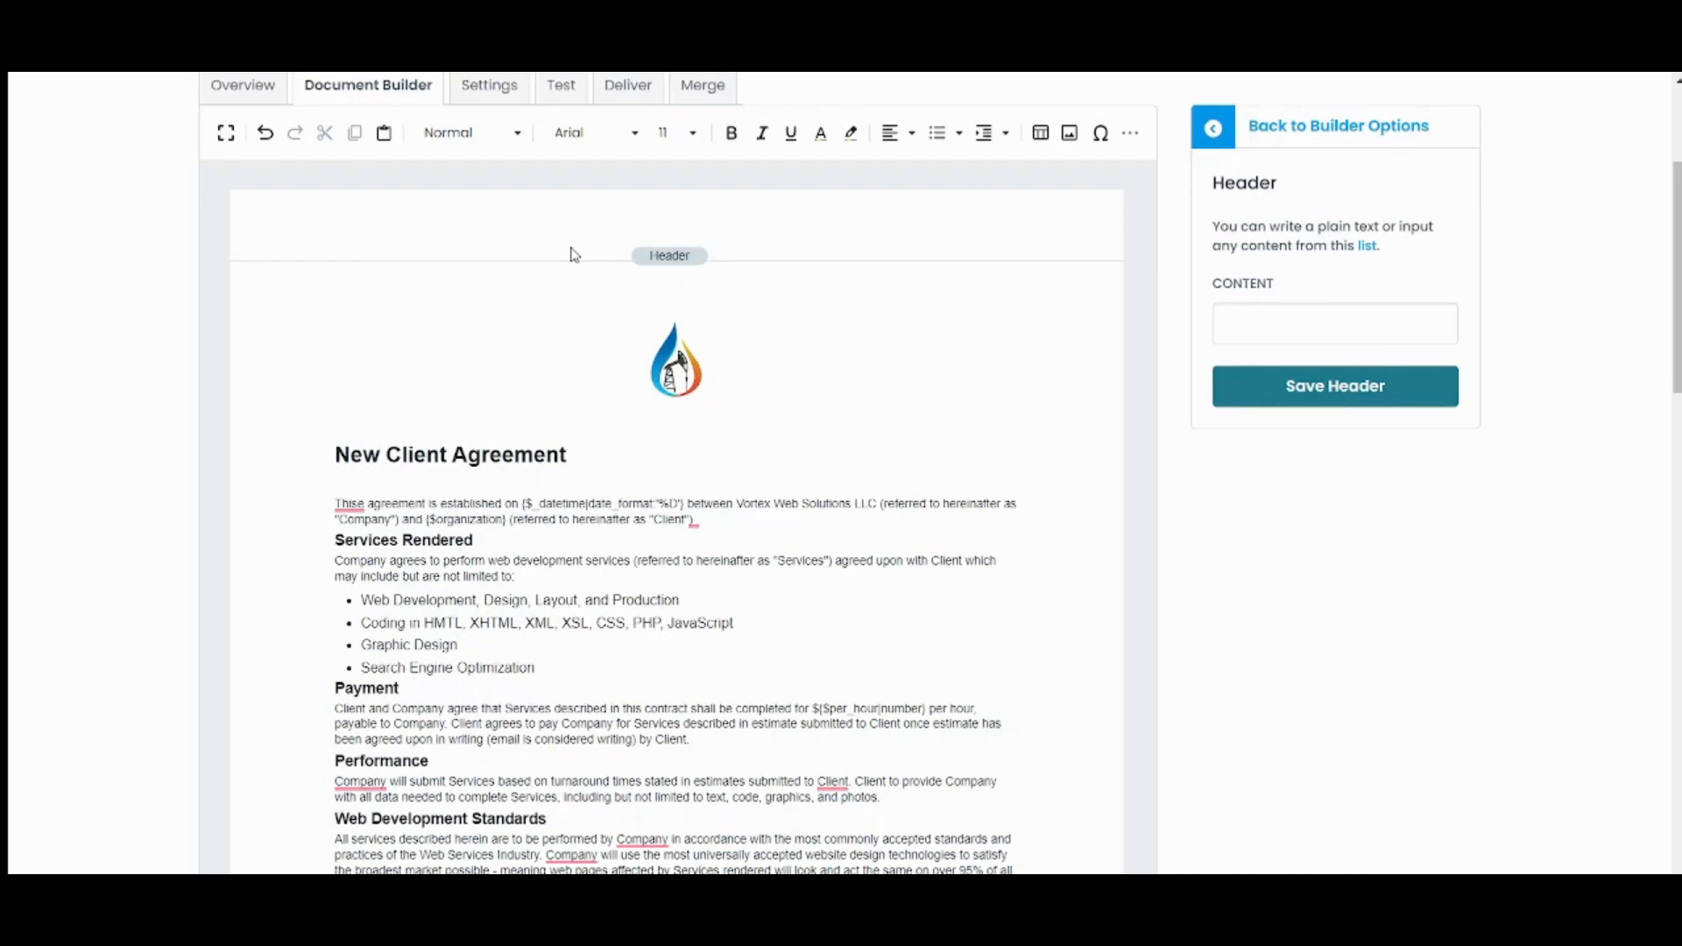
left_click(1367, 324)
type("Tutorial")
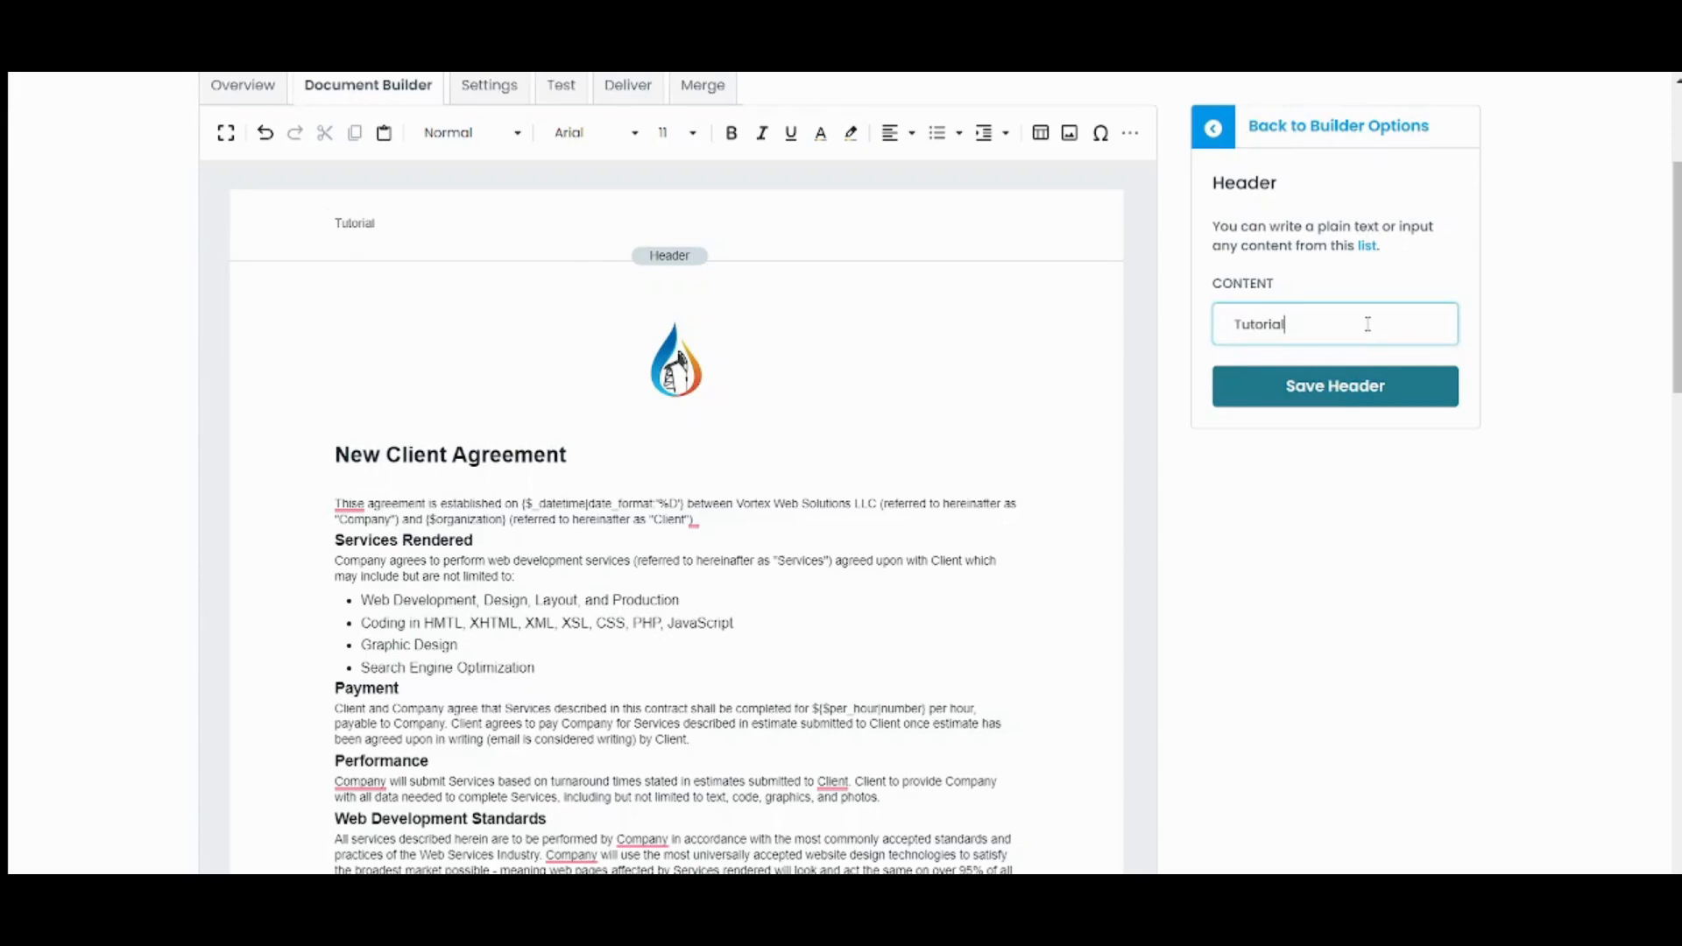
left_click(1370, 387)
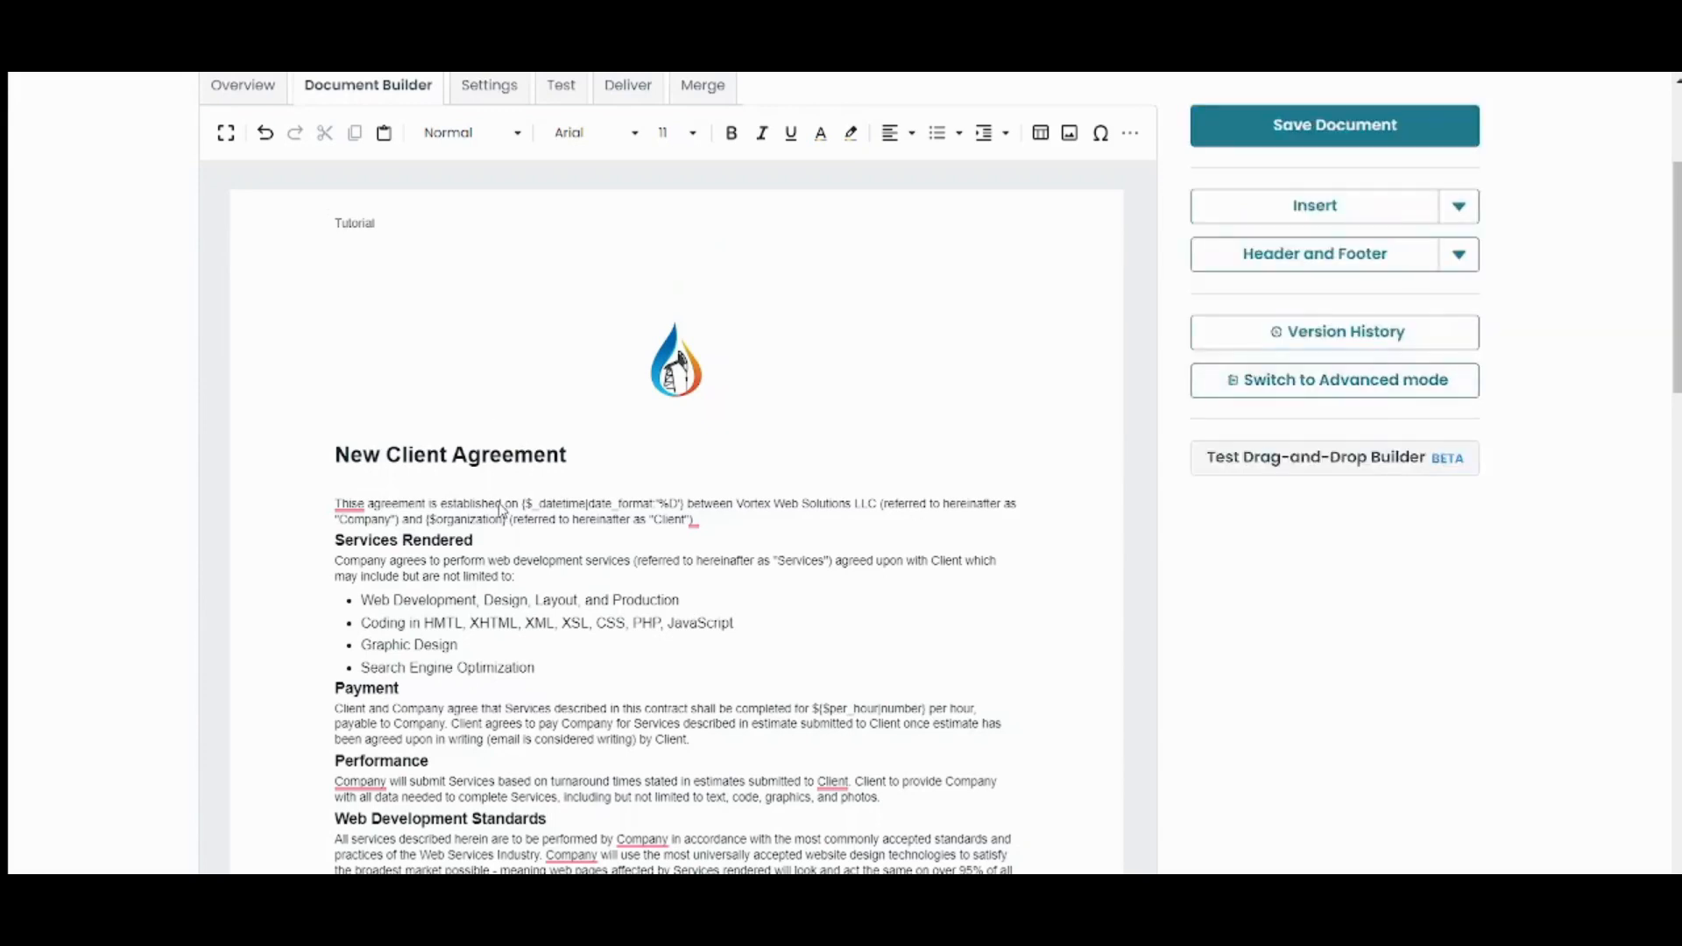
- Replace the word Agreement in the document title with "Anything you want"
scroll(304, 451, "down", 1)
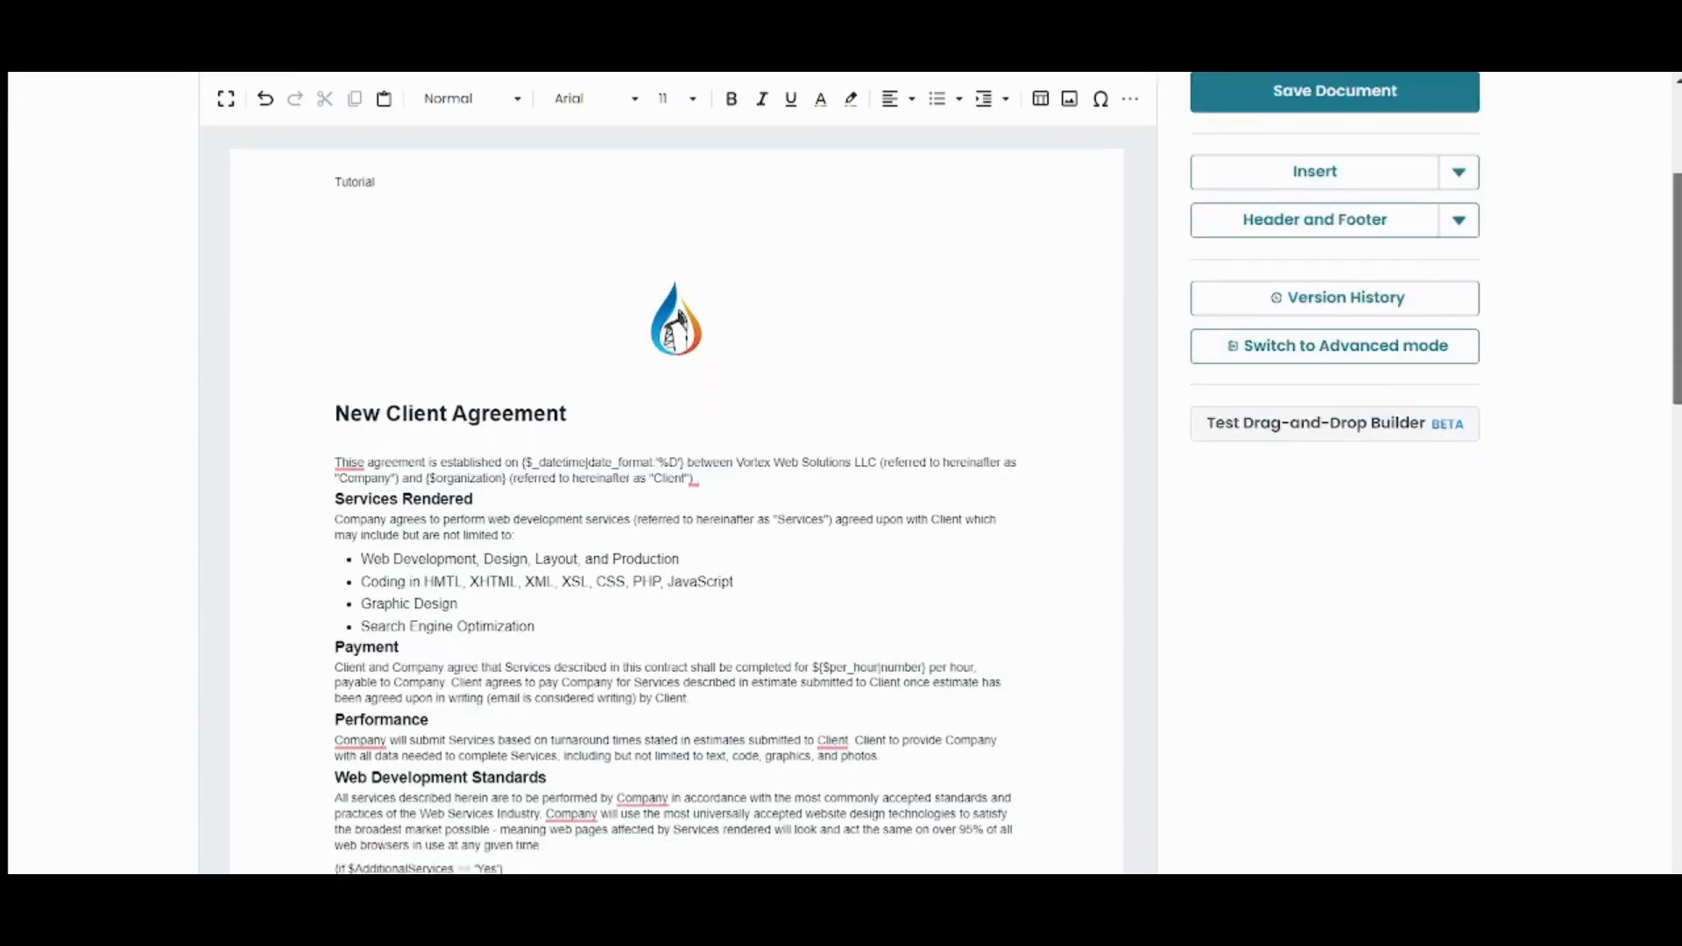
double_click(428, 413)
double_click(525, 413)
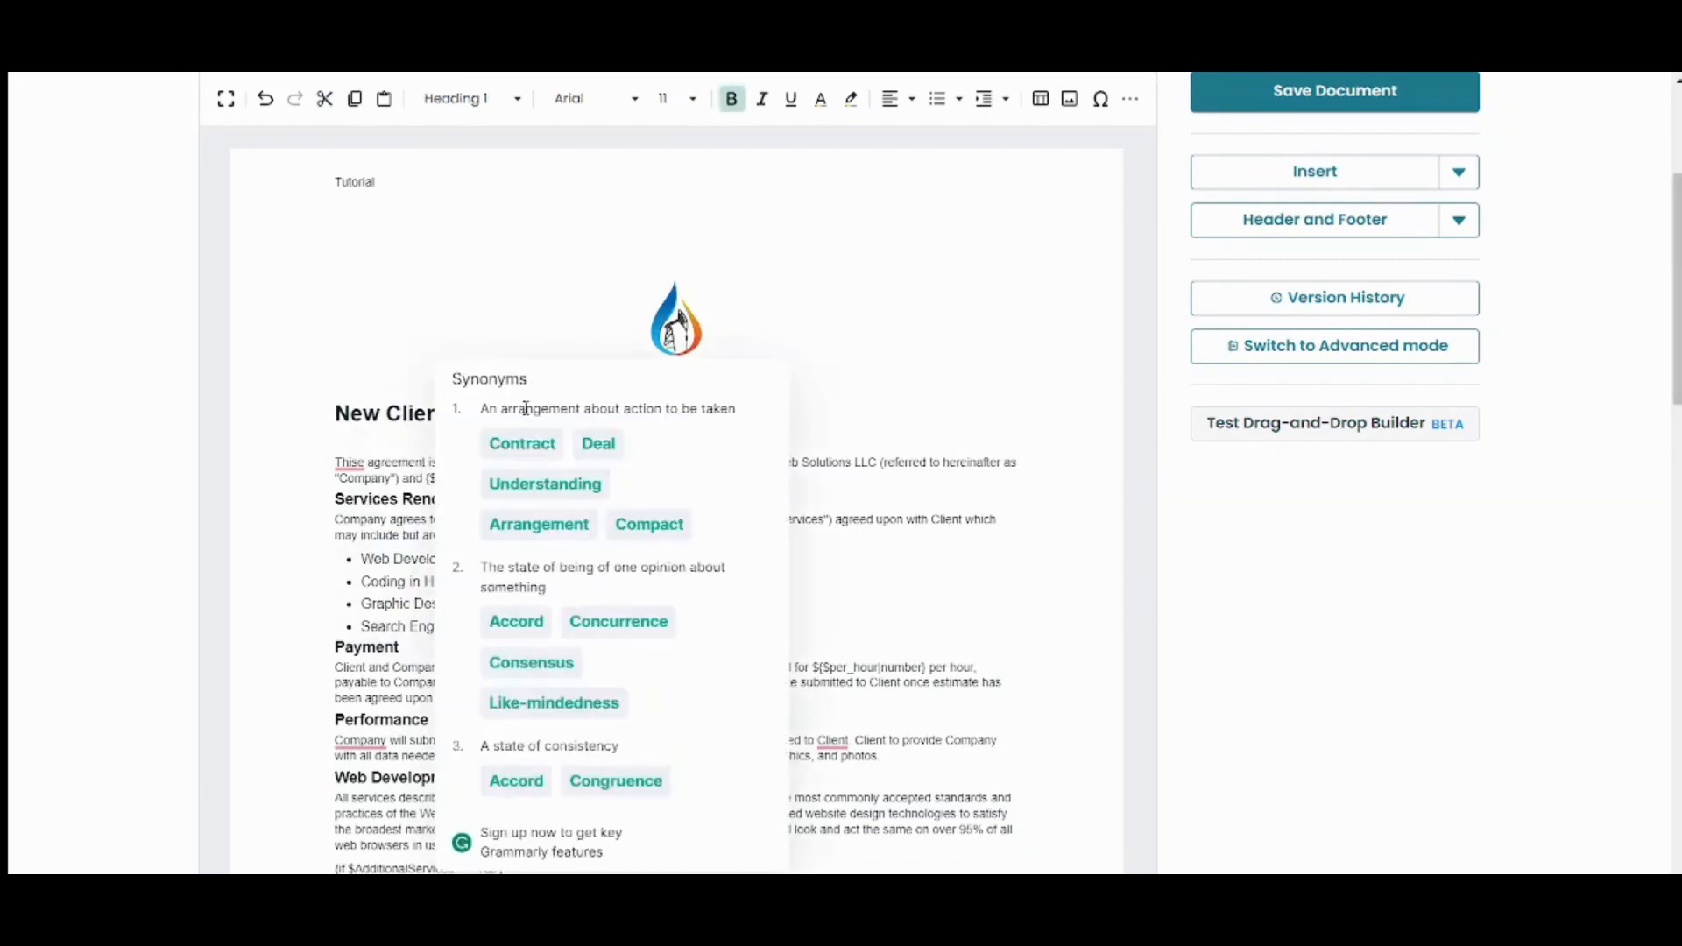
key("BackSpace")
type("Anythi")
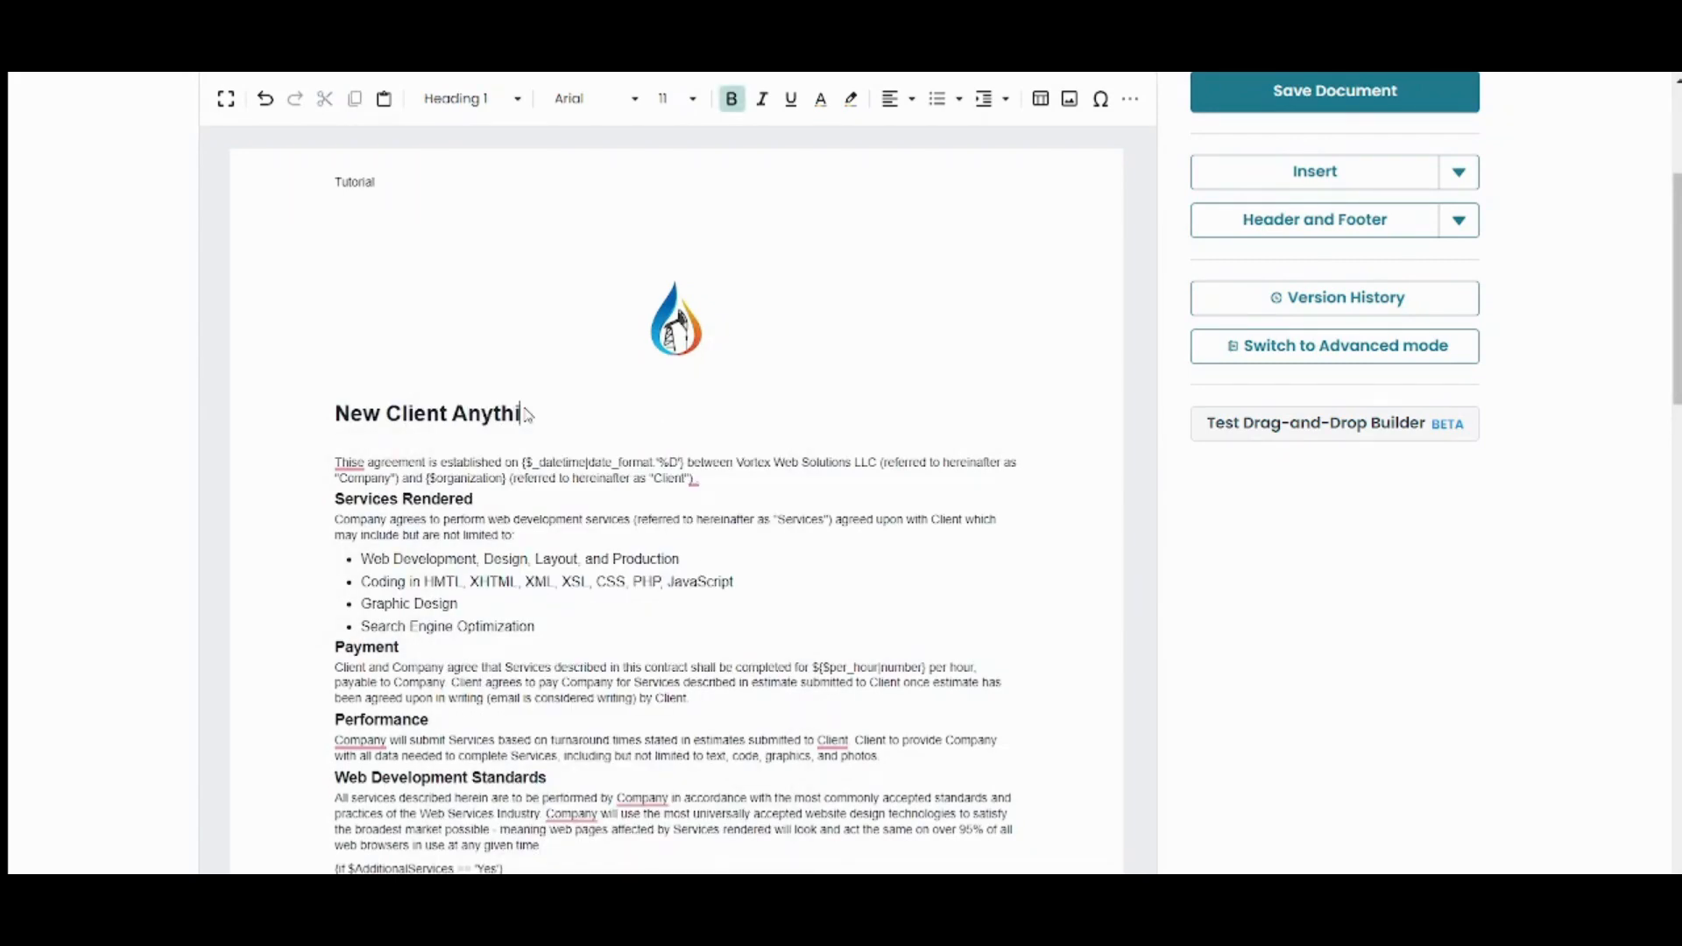
type("ng you want")
- Restore the document title's wording to "New Client Agreement"
key("BackSpace")
key("BackSpace")
key("BackSpace")
key("BackSpace")
key("BackSpace")
key("BackSpace")
key("BackSpace")
key("BackSpace")
key("BackSpace")
key("BackSpace")
key("BackSpace")
key("BackSpace")
key("BackSpace")
key("BackSpace")
key("BackSpace")
key("BackSpace")
key("BackSpace")
key("BackSpace")
type("t Aggr")
key("BackSpace")
key("BackSpace")
type("reemen")
left_click(839, 439)
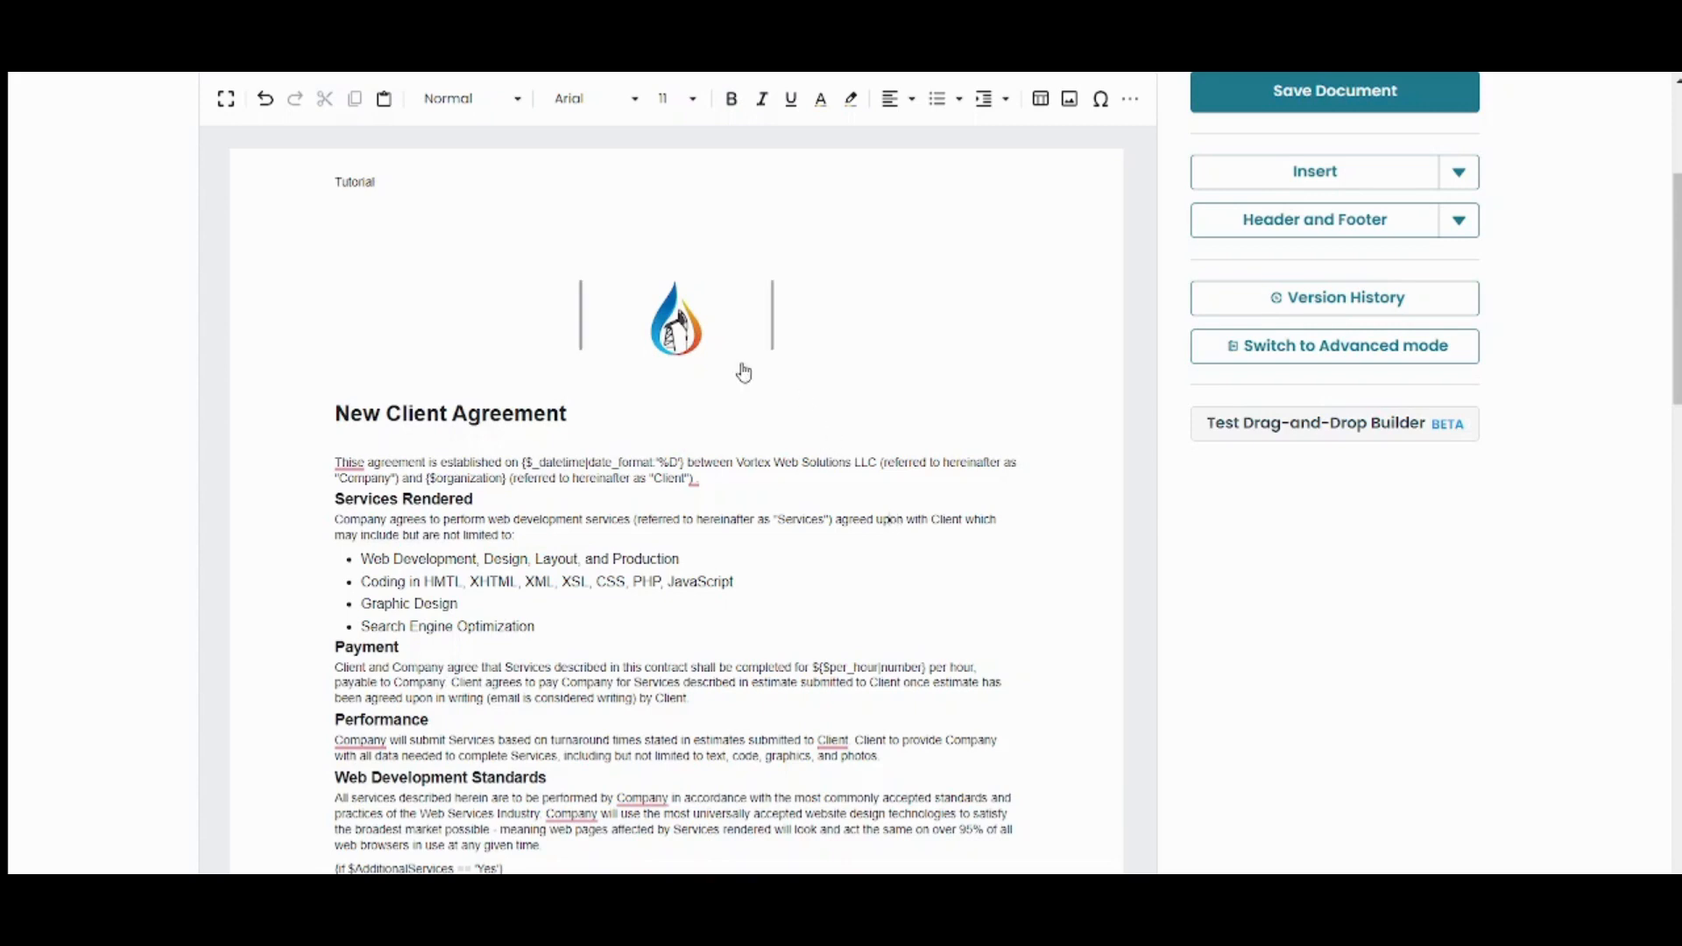
- Centre the New Client Agreement title on the page
left_click(569, 415)
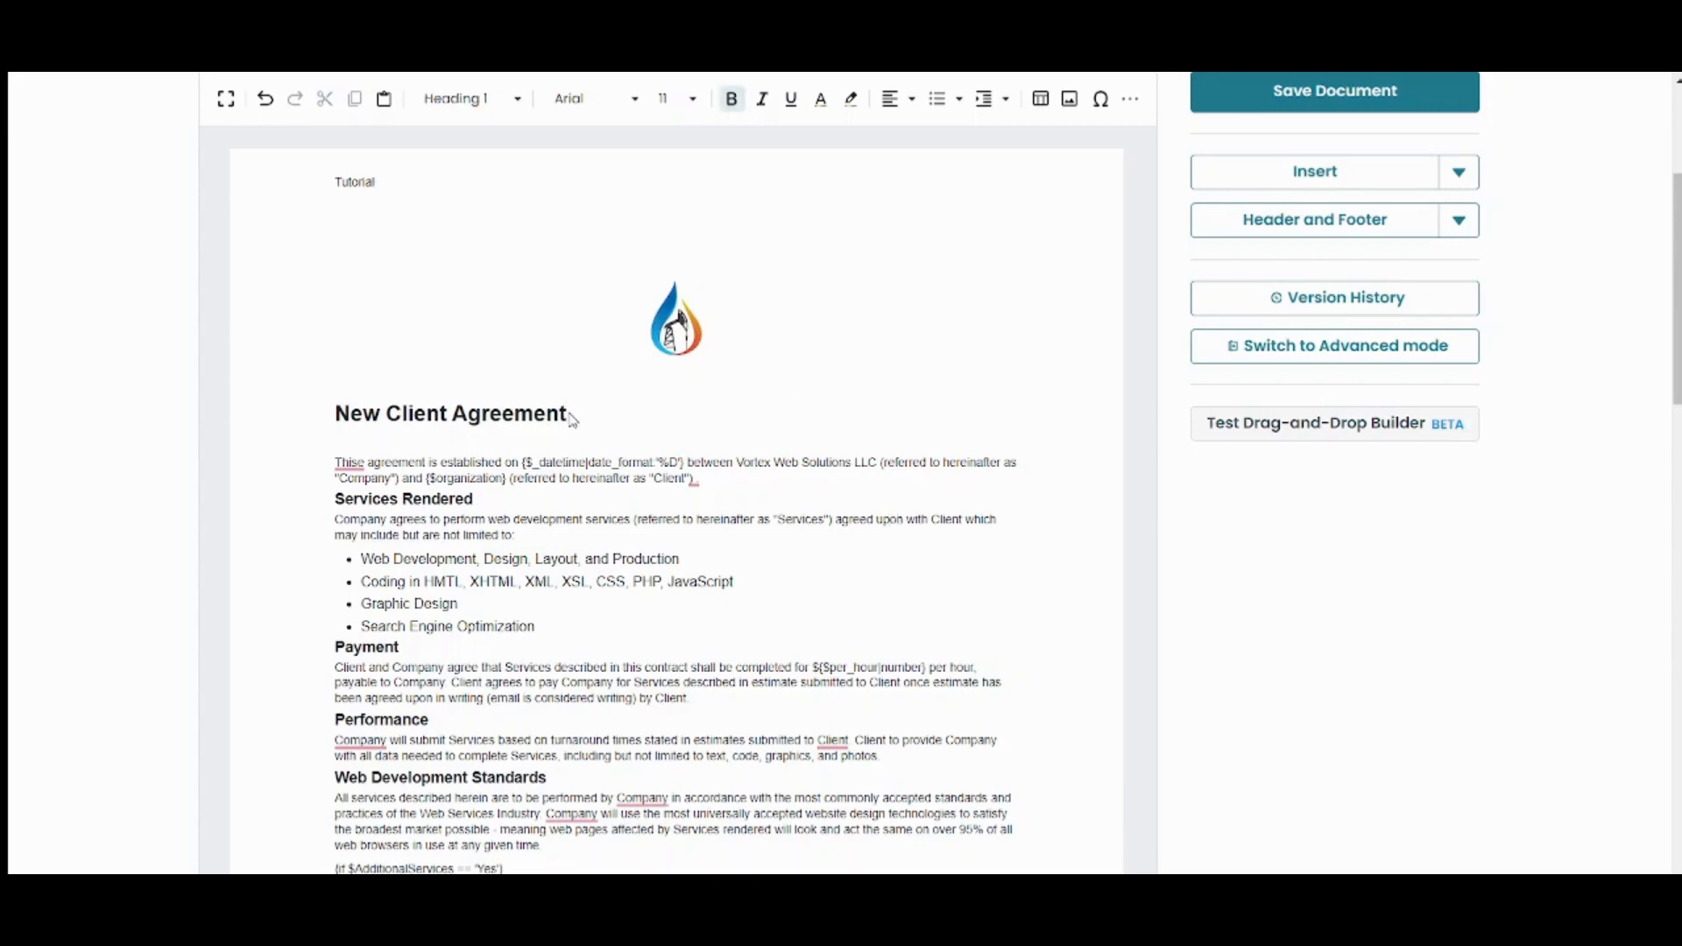
key("Down")
double_click(517, 414)
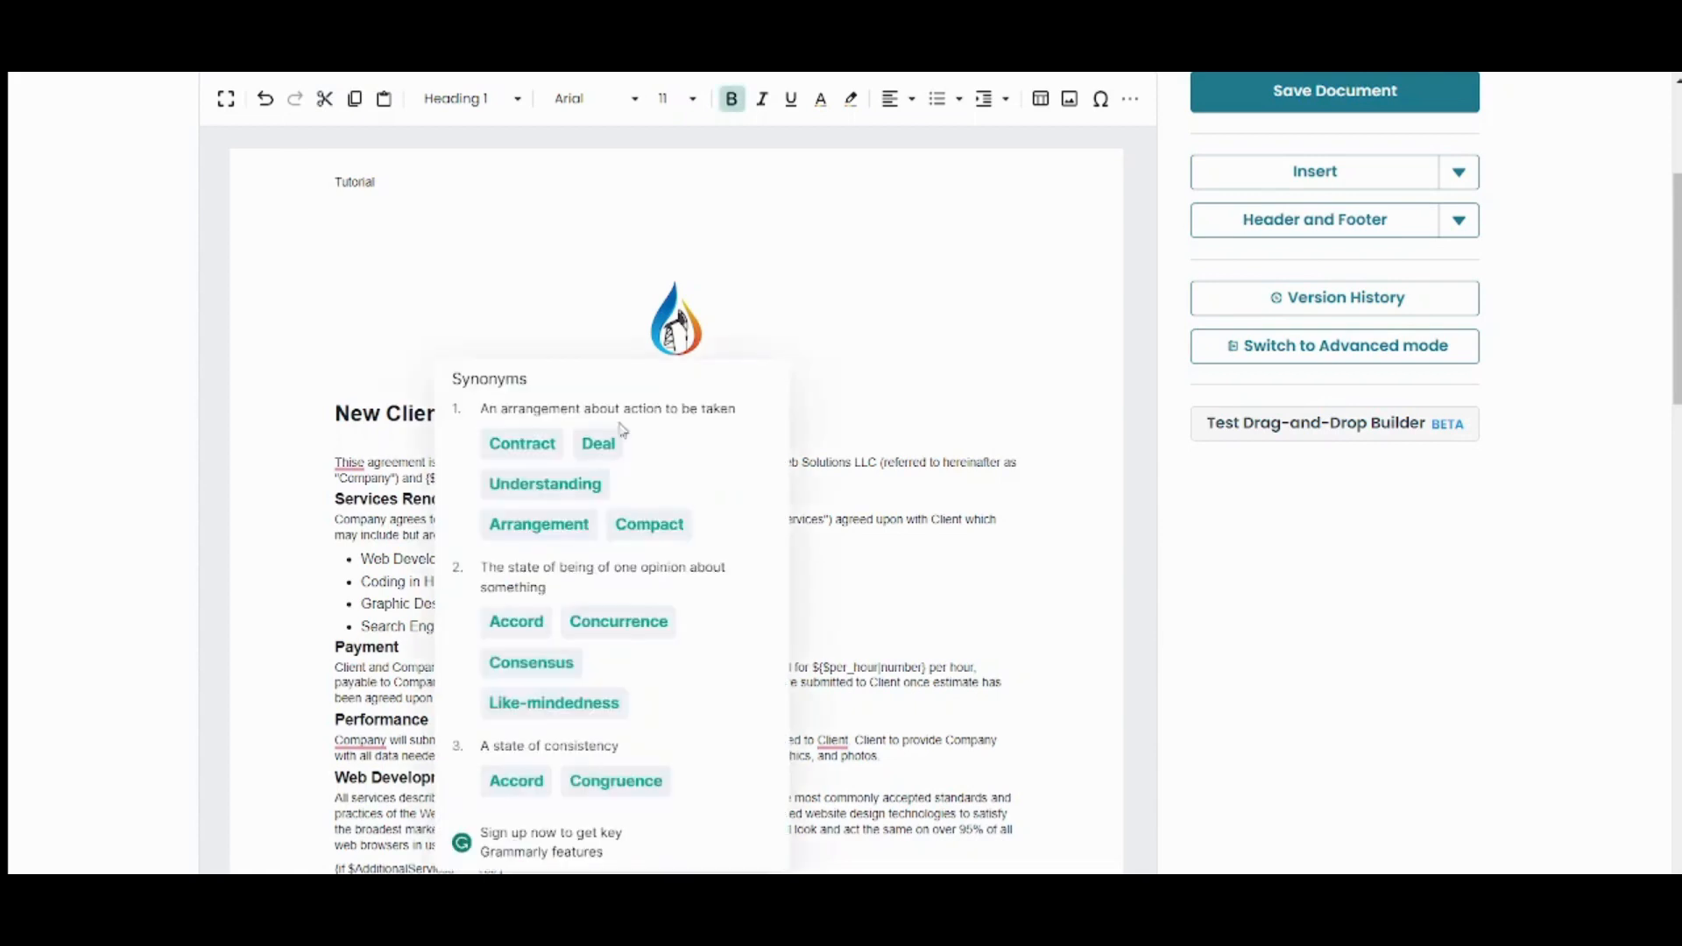
left_click(902, 112)
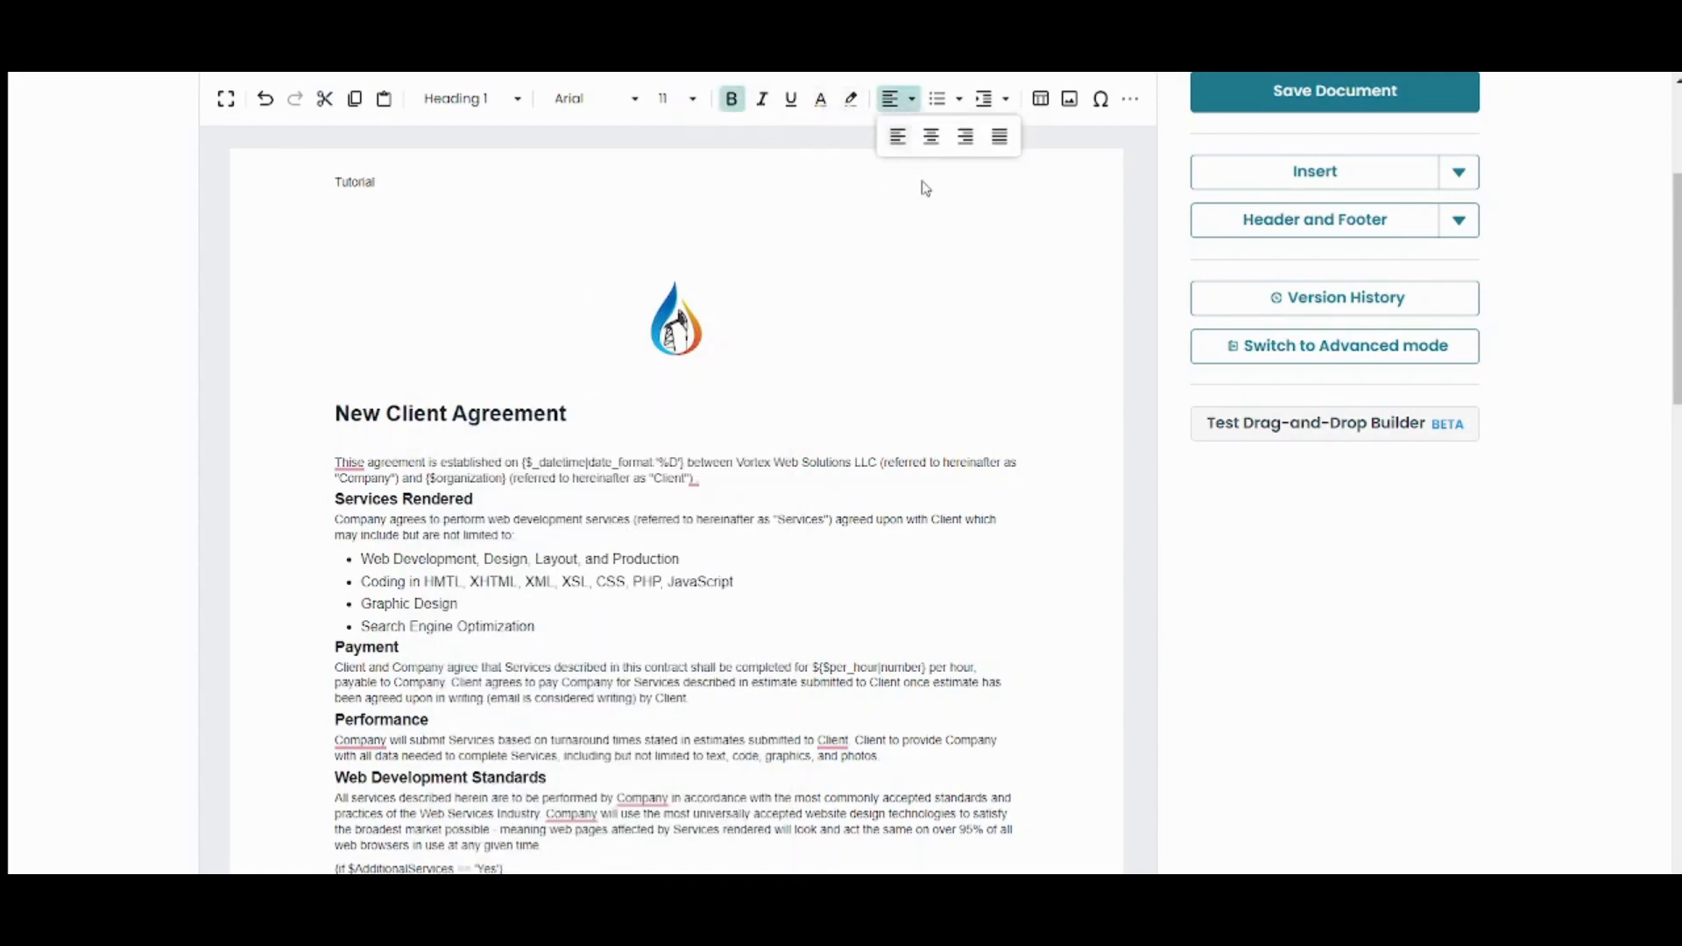
left_click(931, 135)
- Apply the Heading 1 style to the word Agreement in the title and set its font to Baskerville
left_click(507, 99)
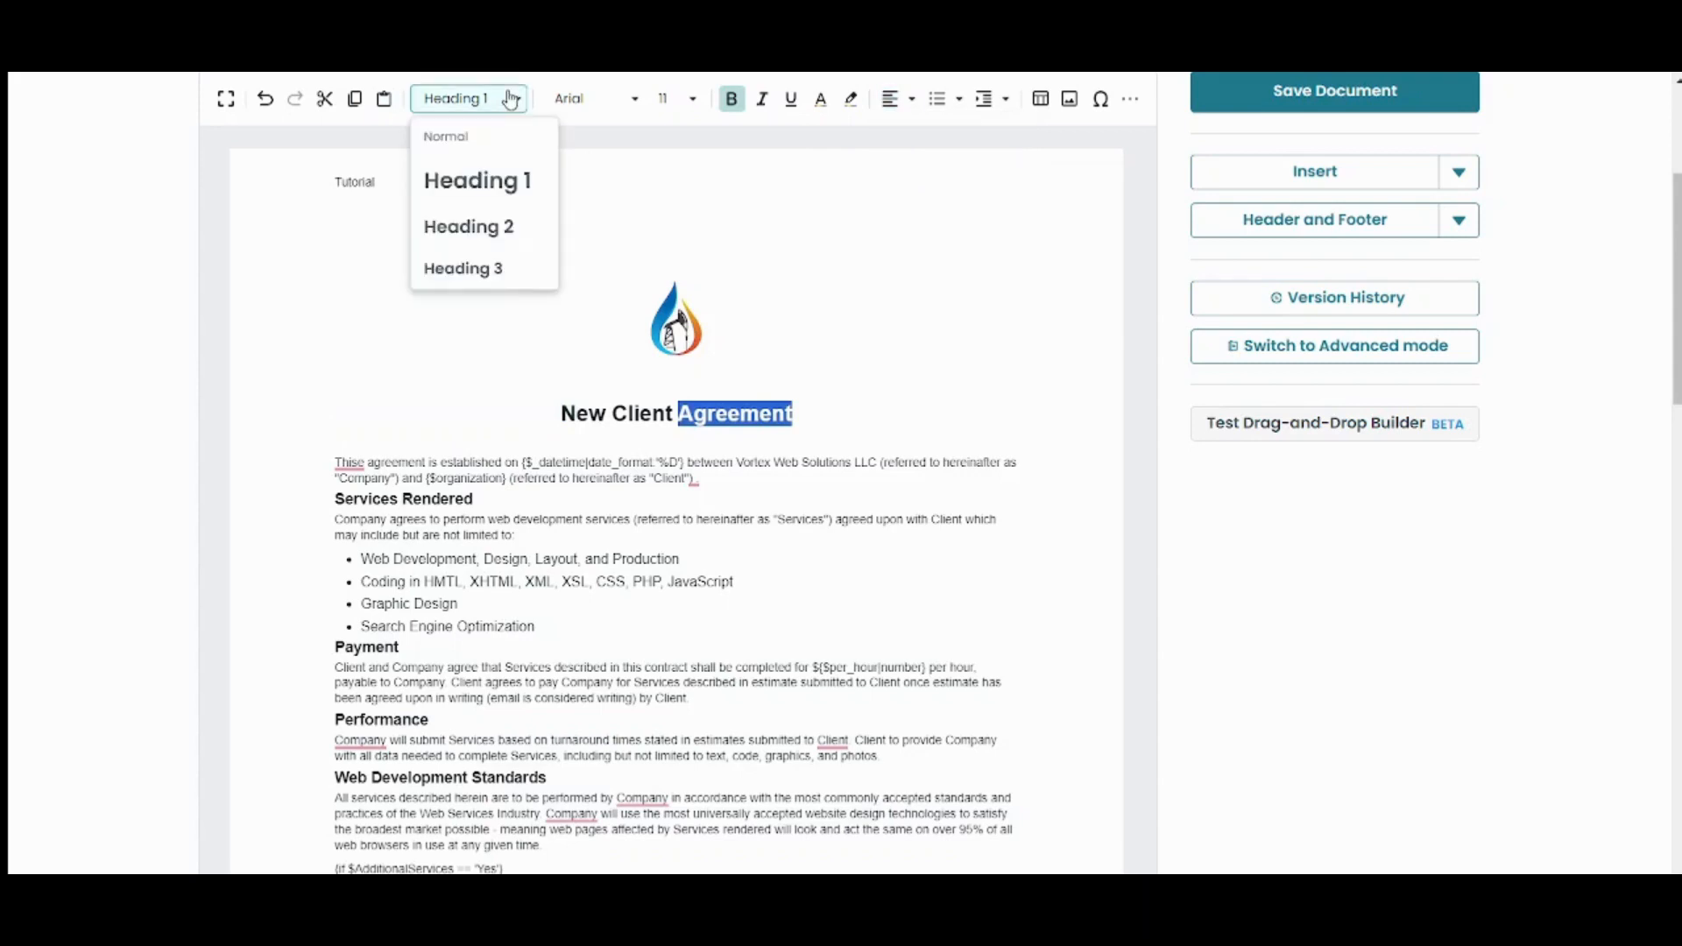
left_click(484, 198)
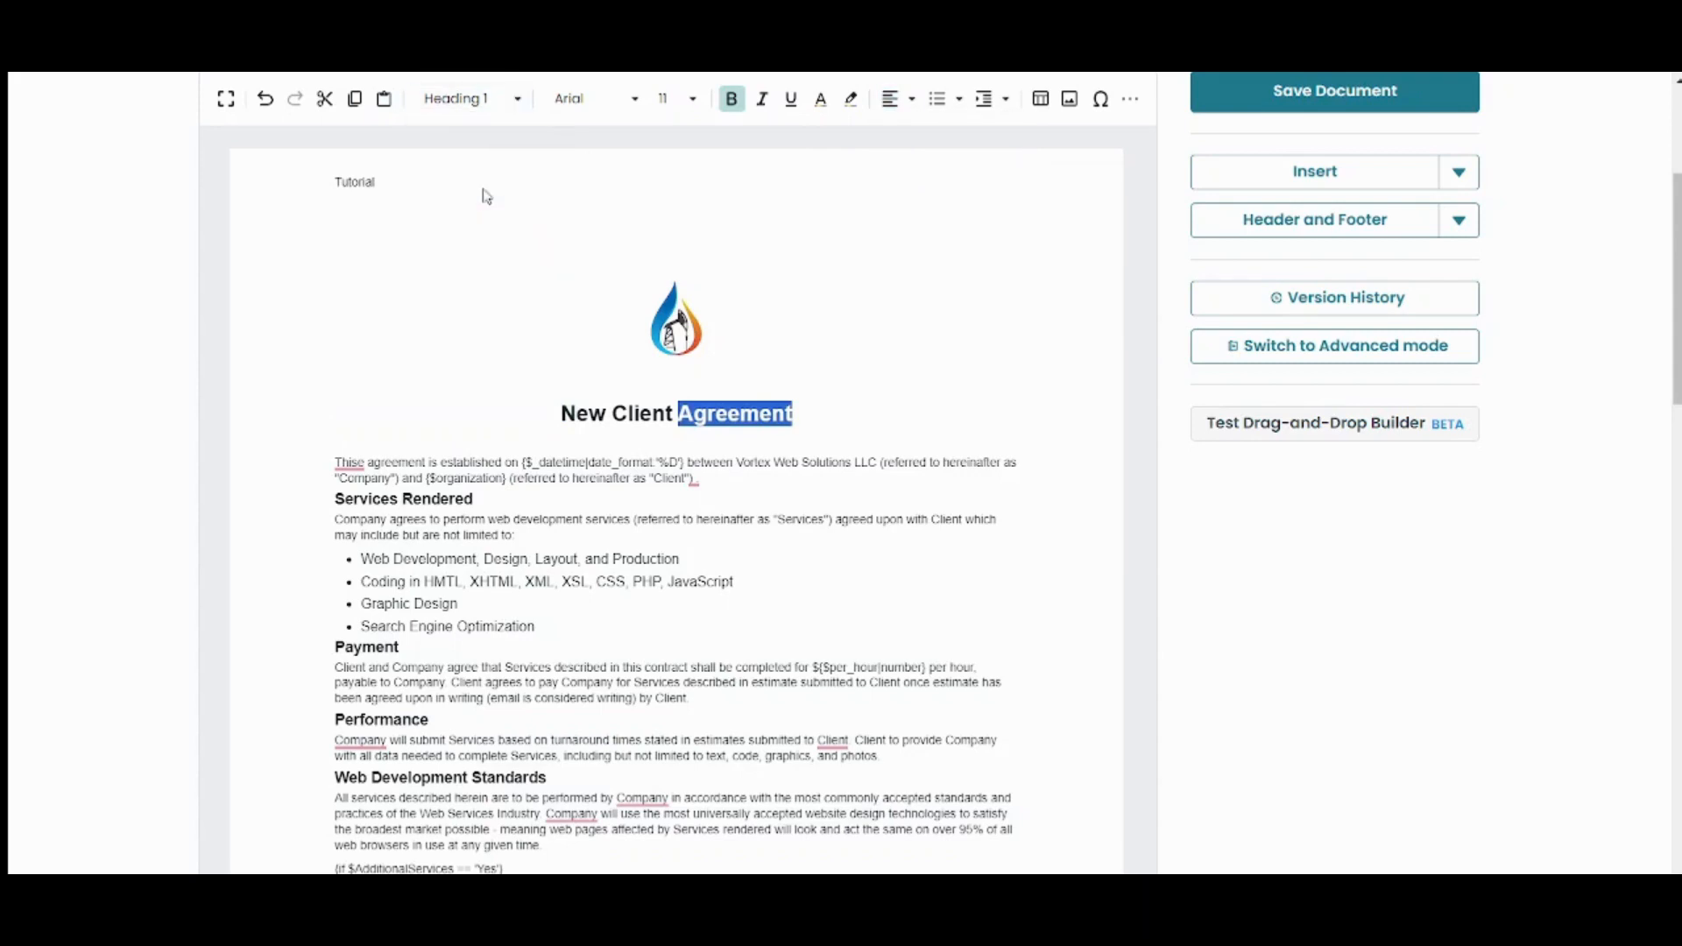
left_click(615, 109)
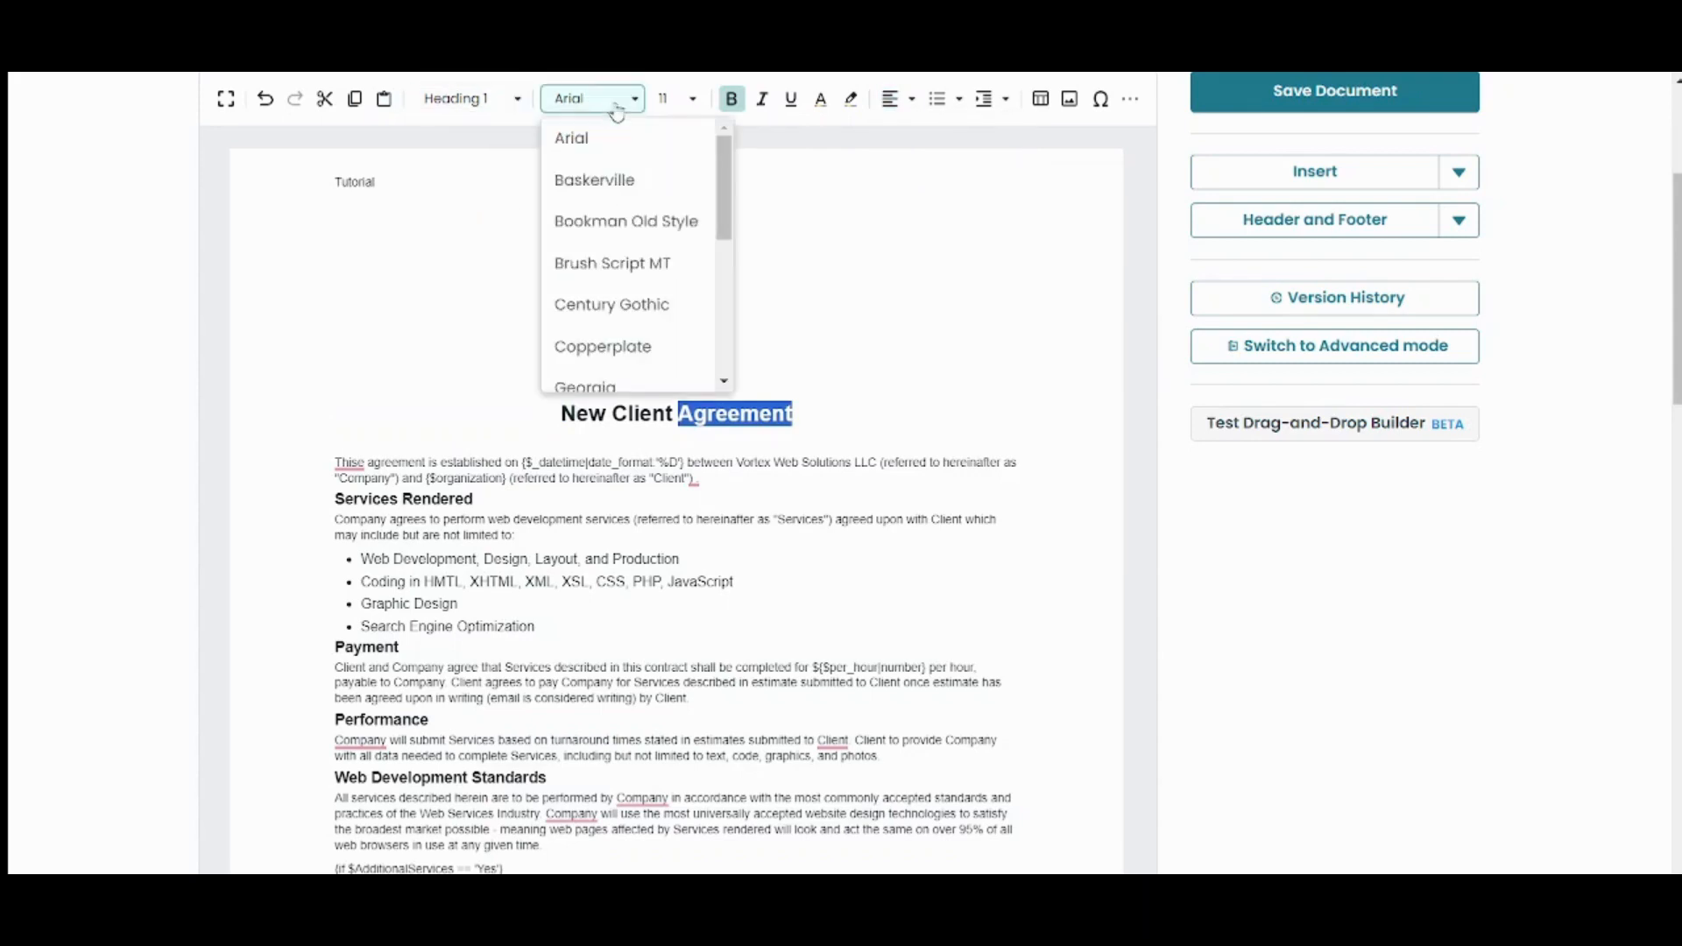
left_click(603, 184)
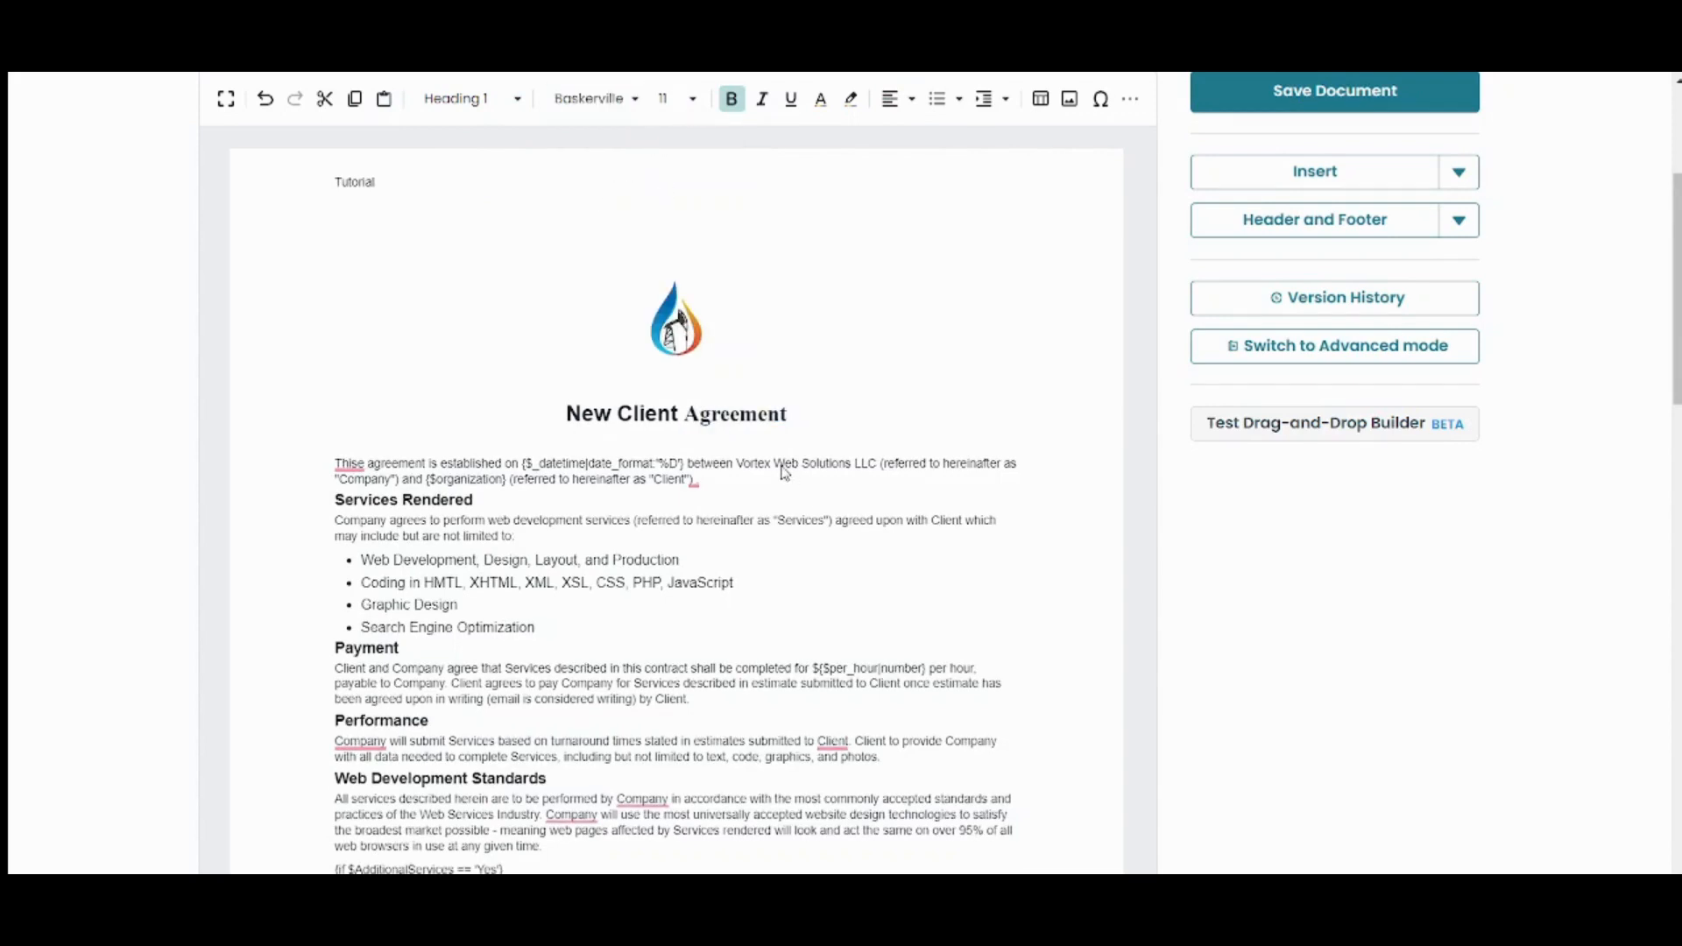
left_click(804, 388)
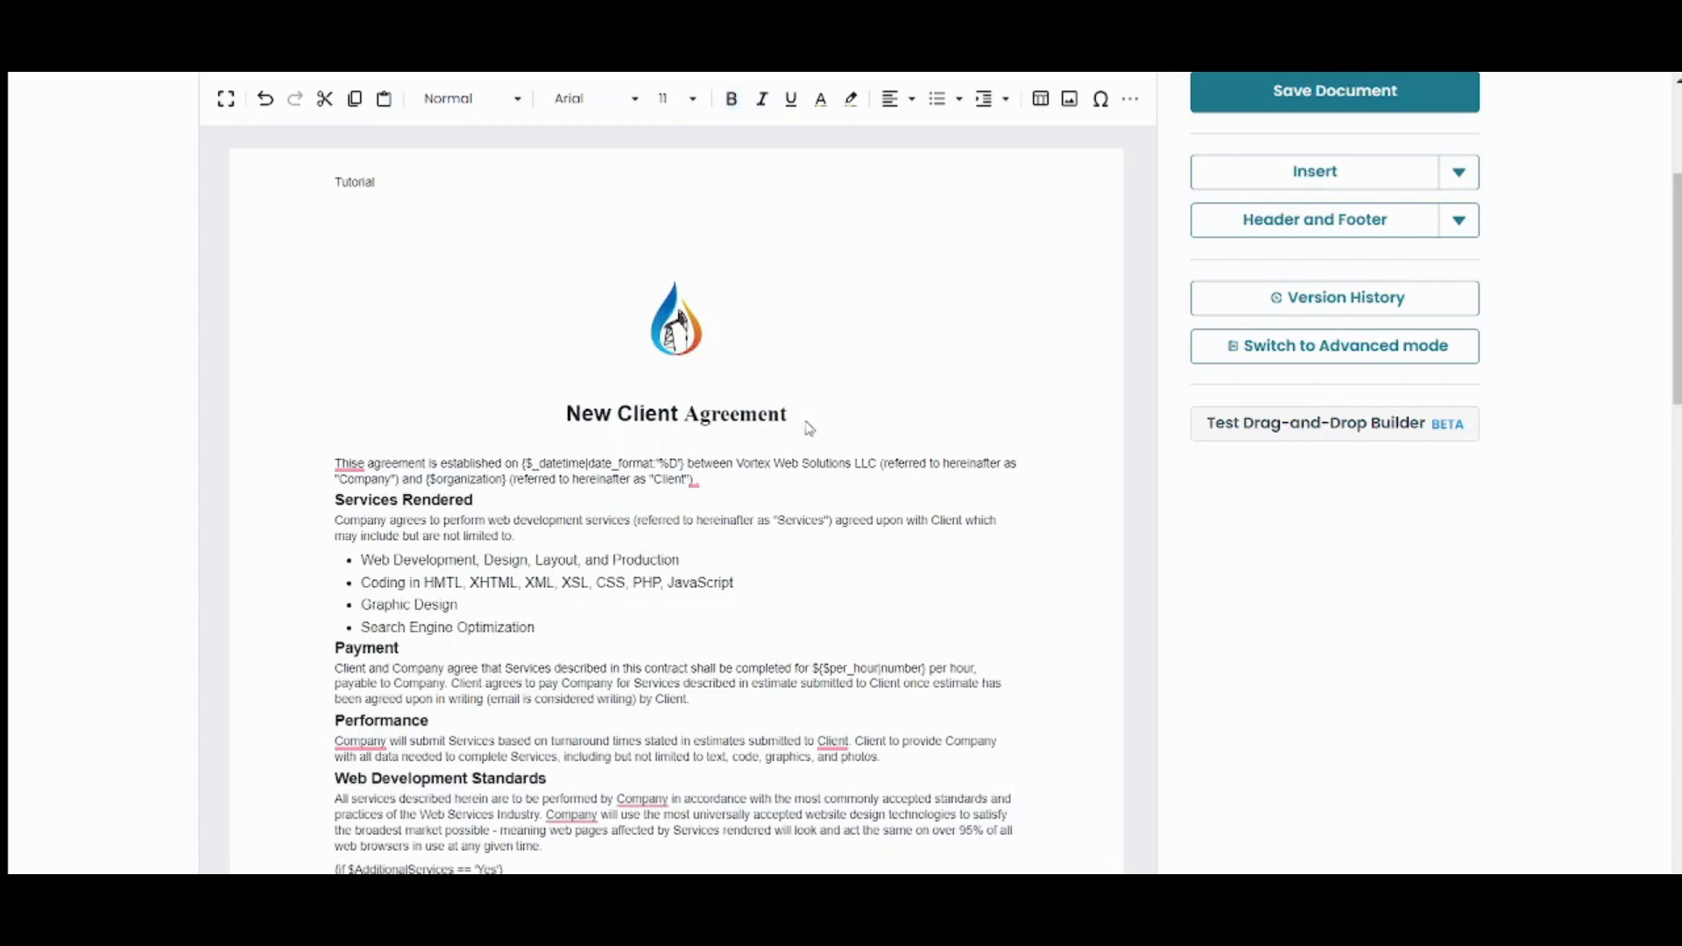
- Remove the empty line below the New Client Agreement title and add it back
left_click(804, 422)
key("BackSpace")
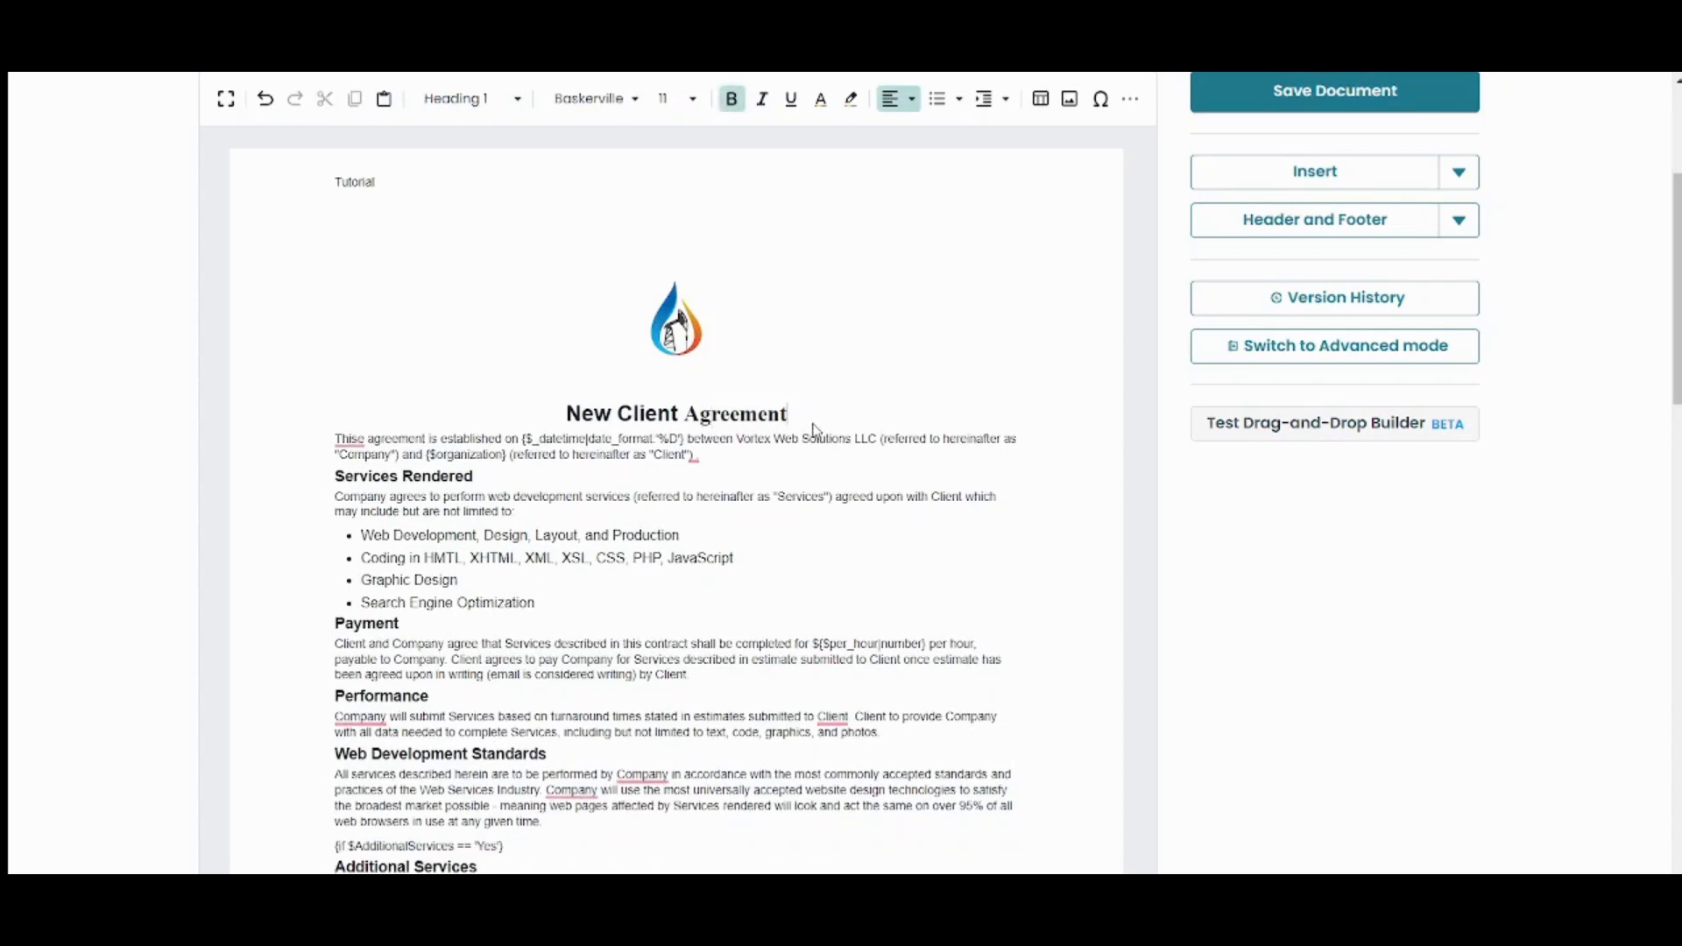
key("Return")
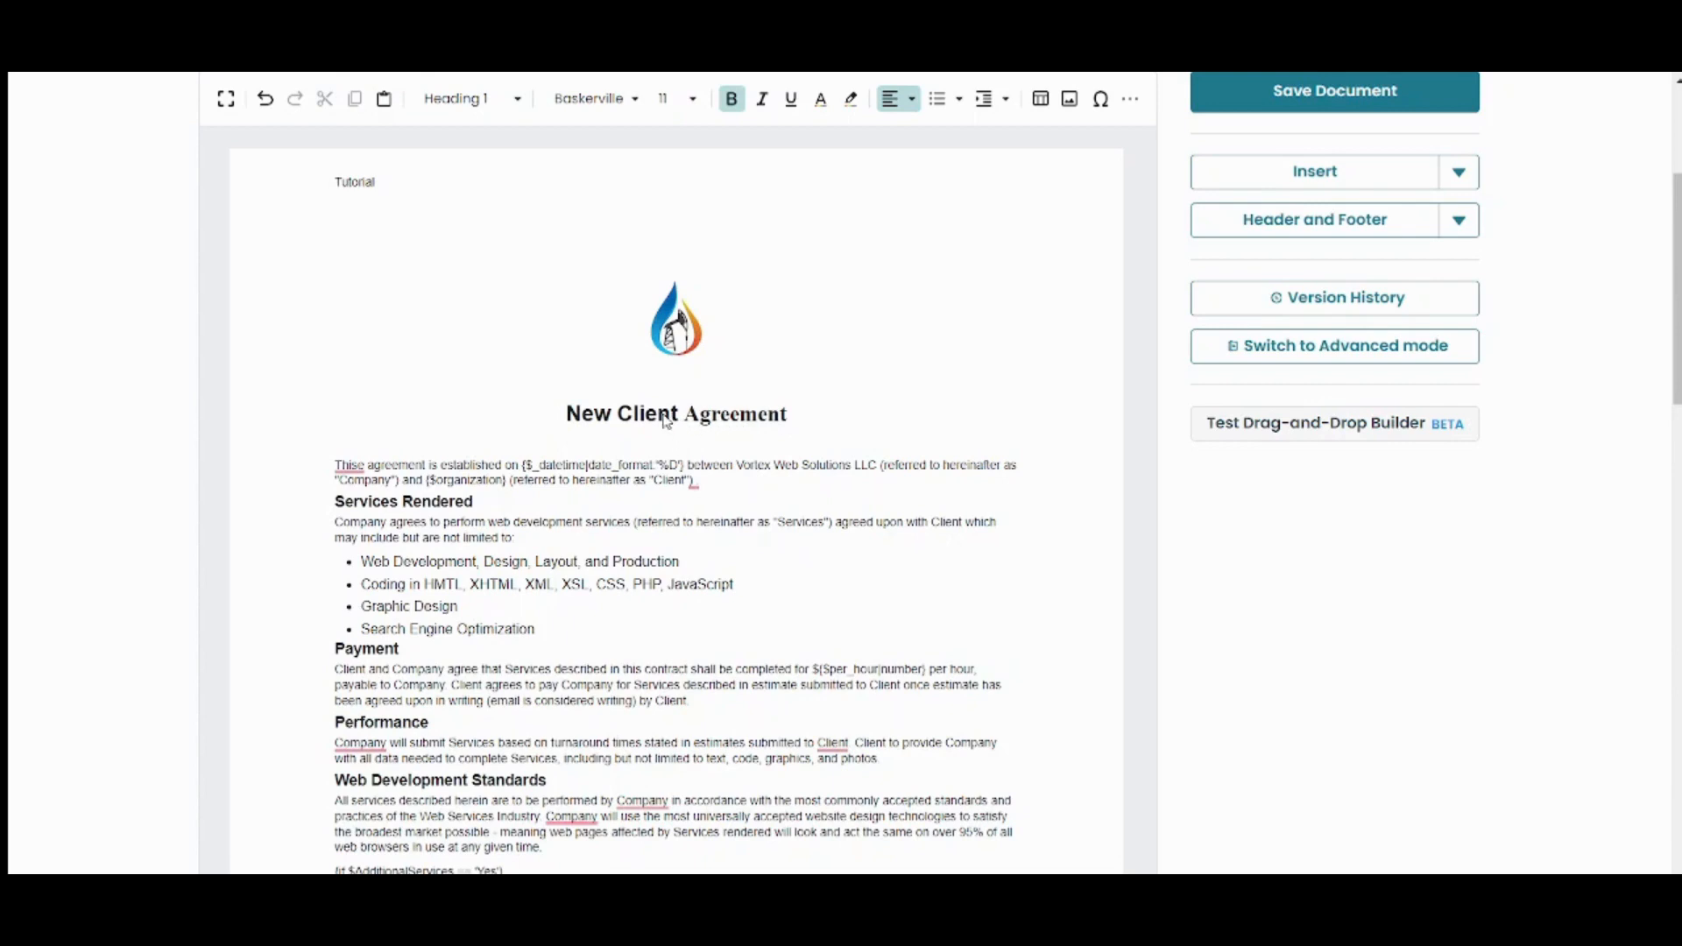
- Set the font of the whole New Client Agreement title to Baskerville
double_click(583, 417)
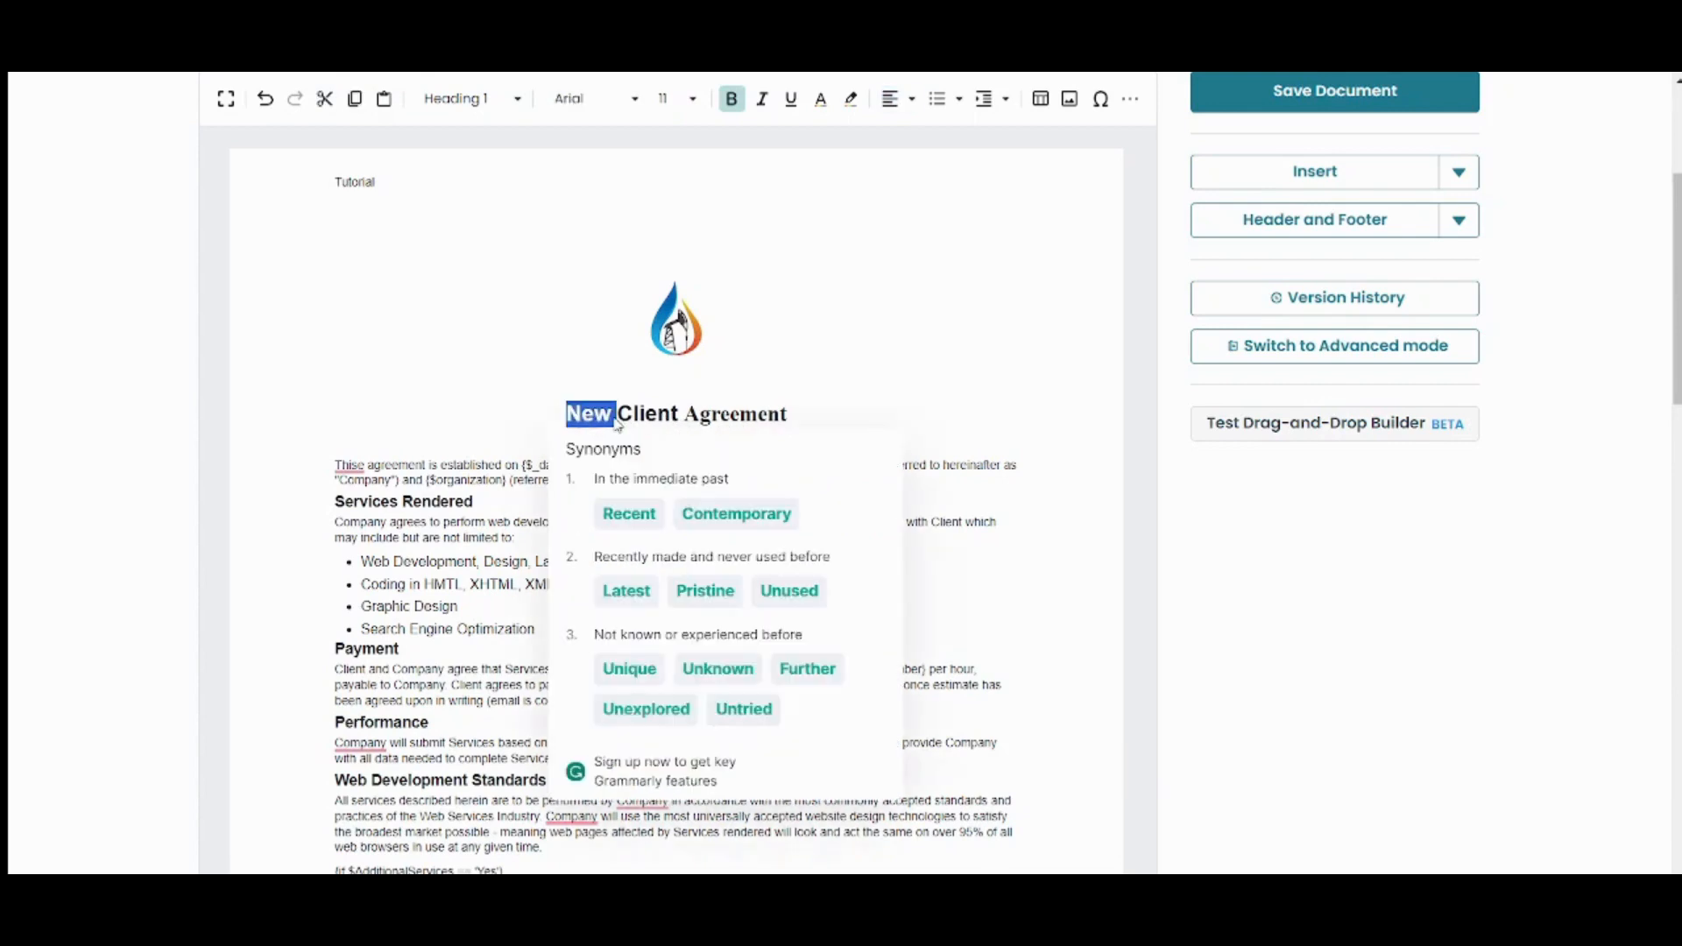
left_click(563, 419)
left_click_drag(560, 412, 797, 412)
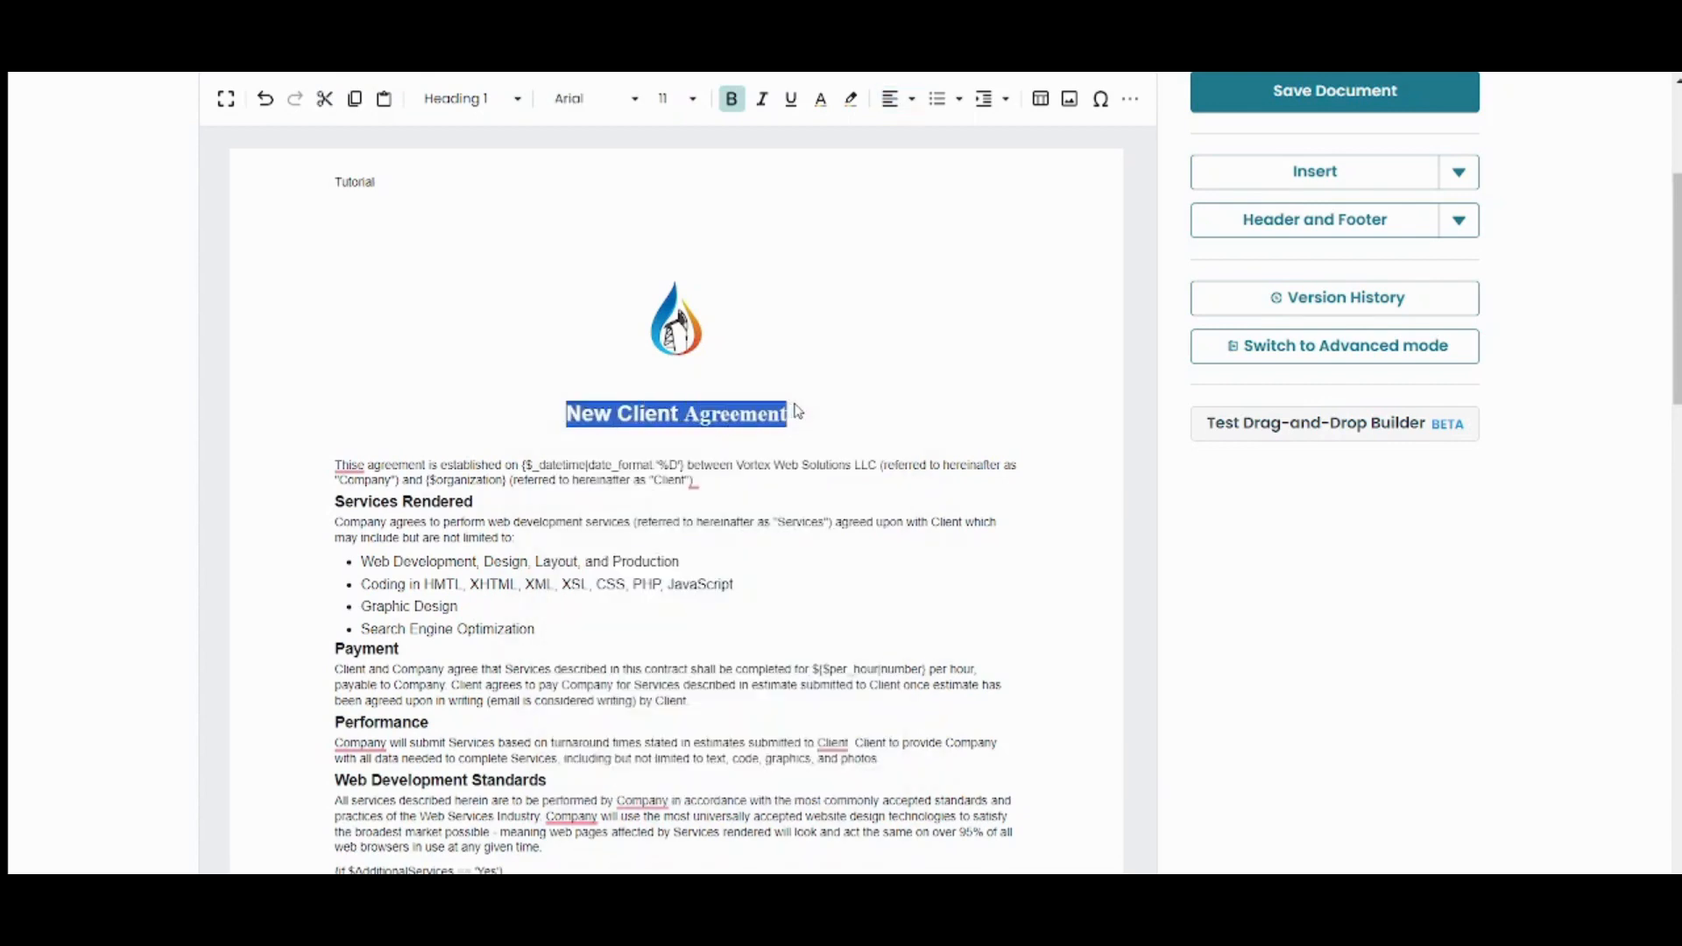
left_click(618, 102)
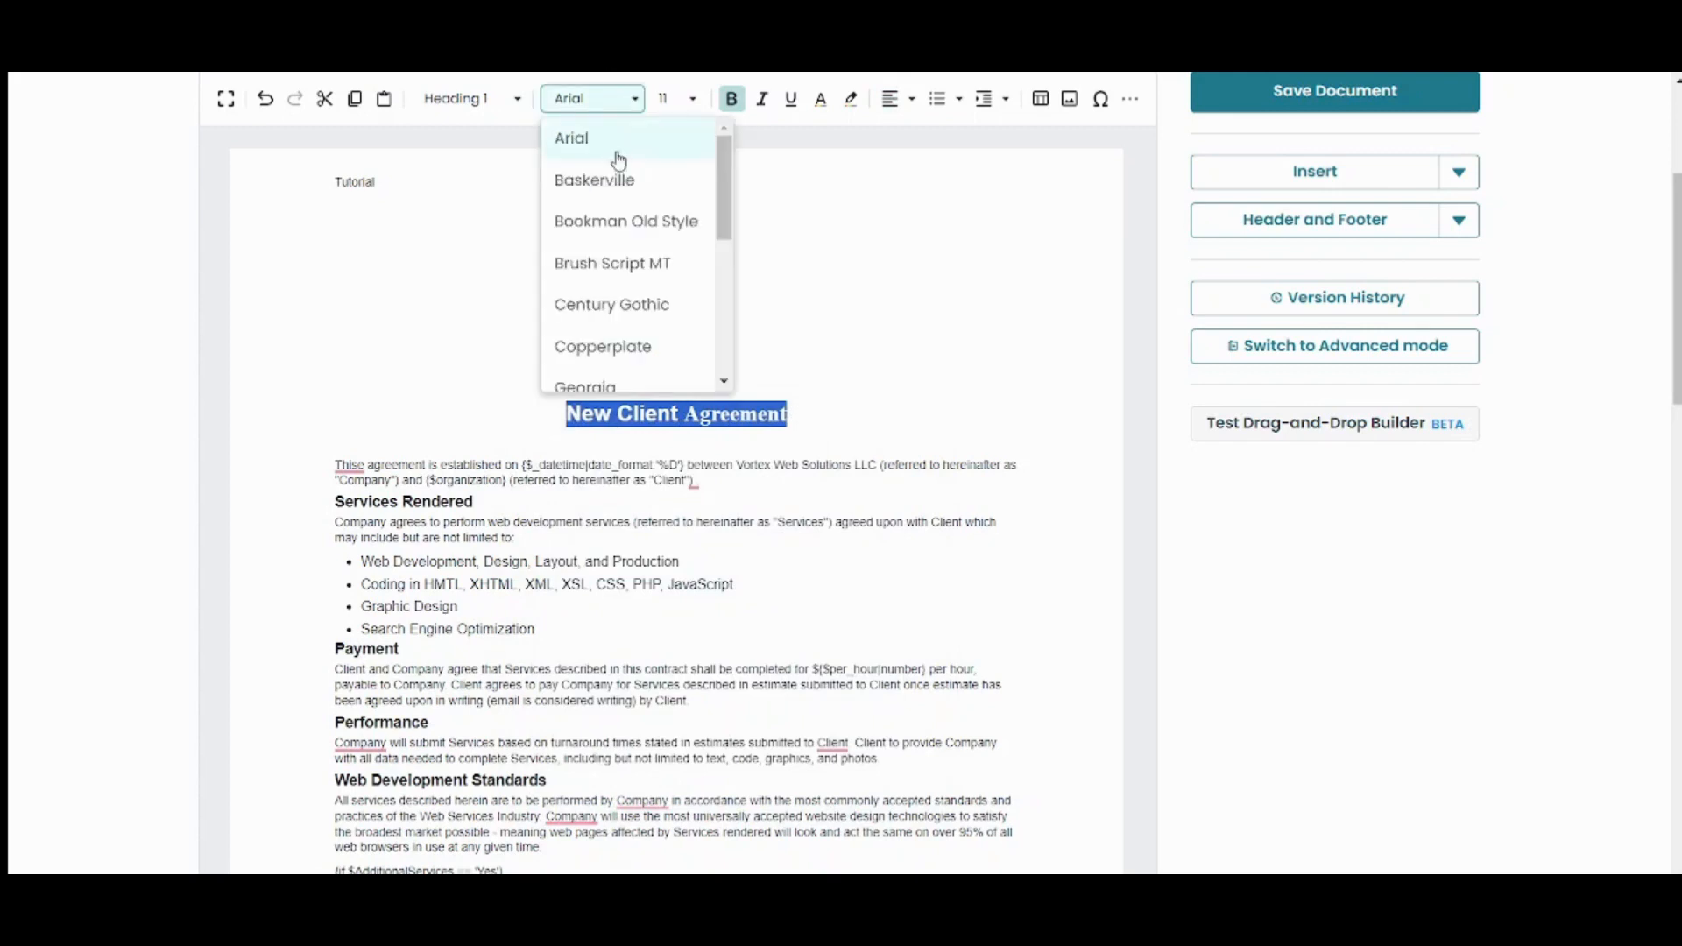
left_click(610, 179)
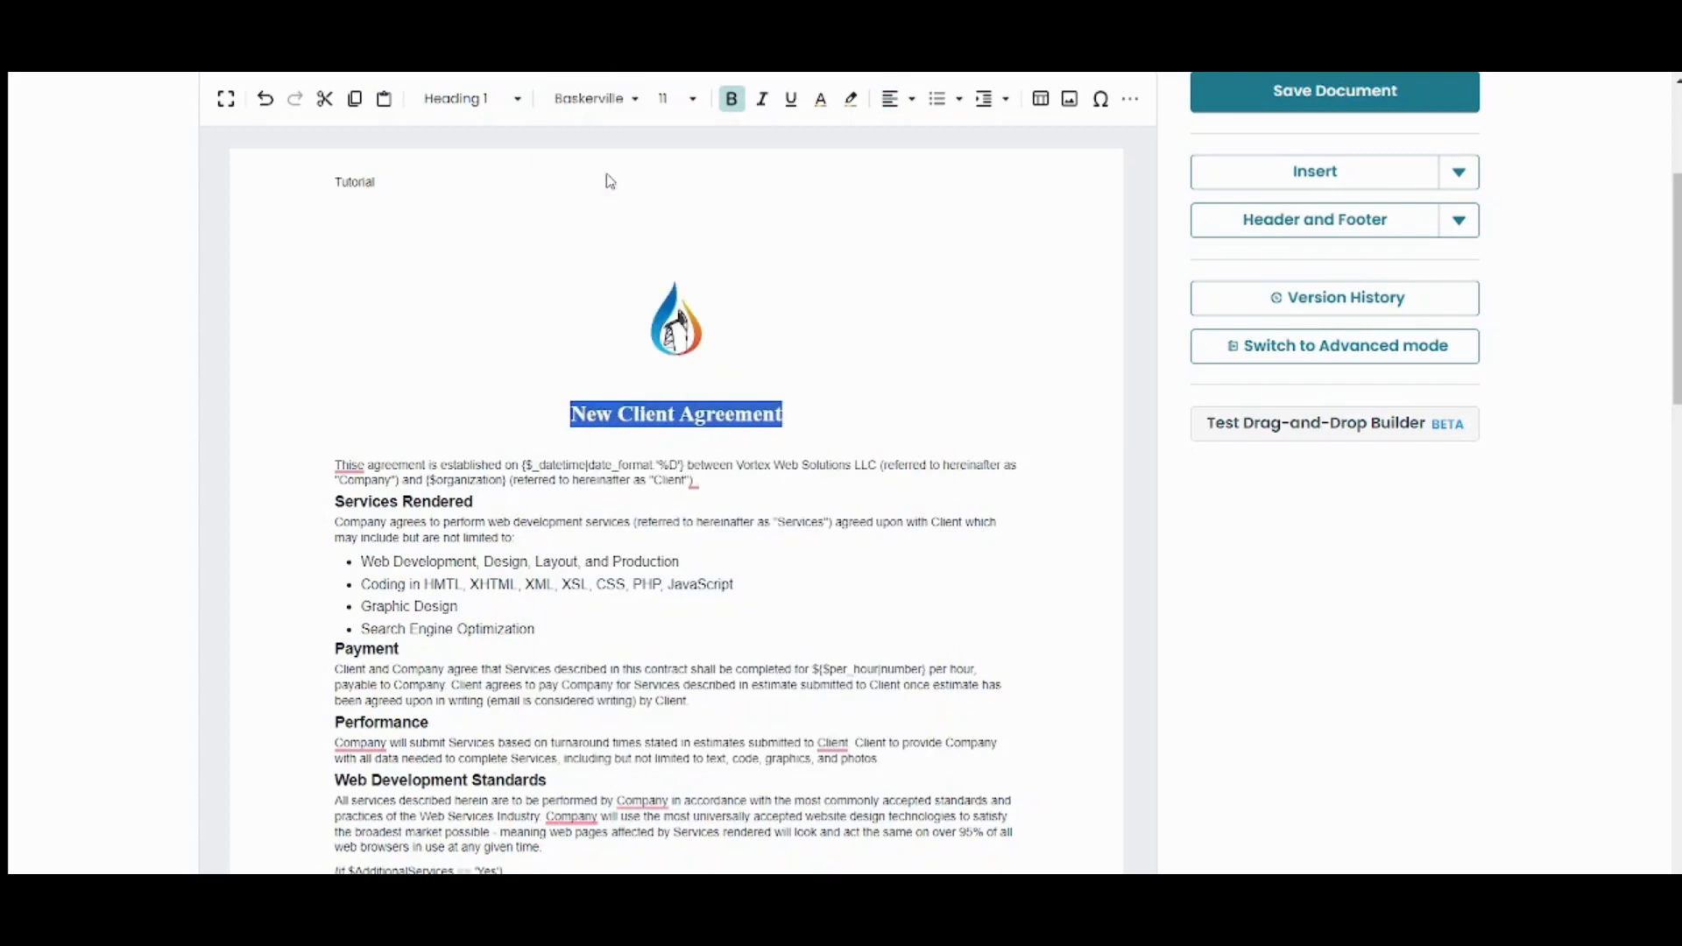
- Try font size 14 on the New Client Agreement title and set it to 24
left_click(691, 103)
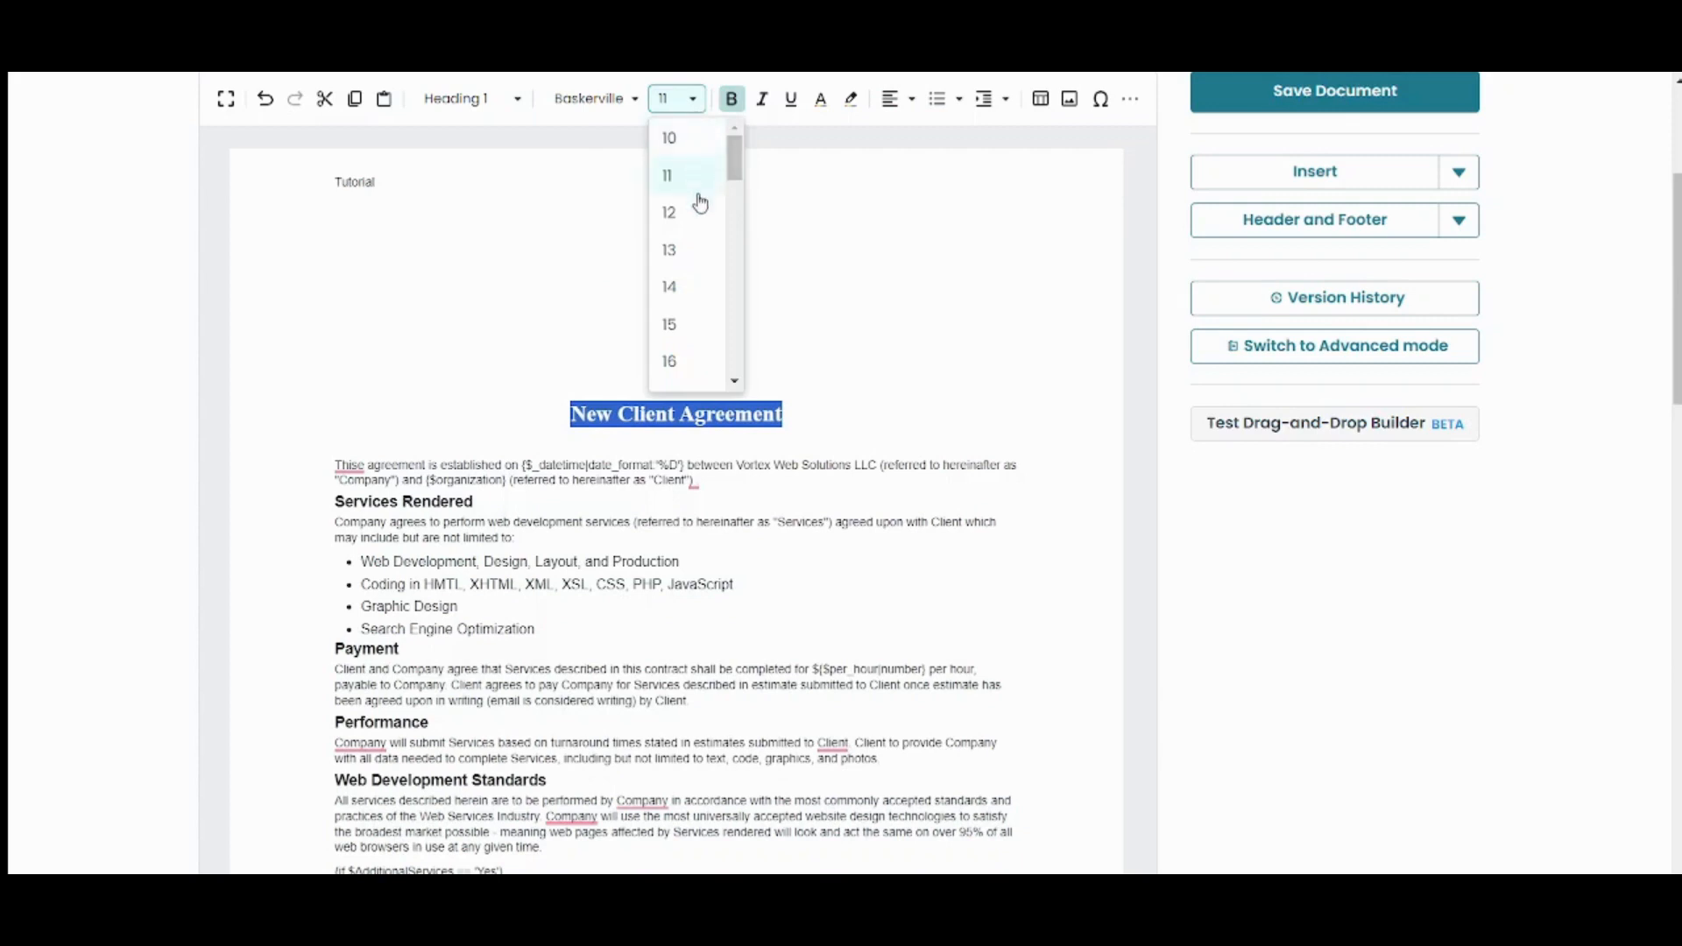
left_click(690, 289)
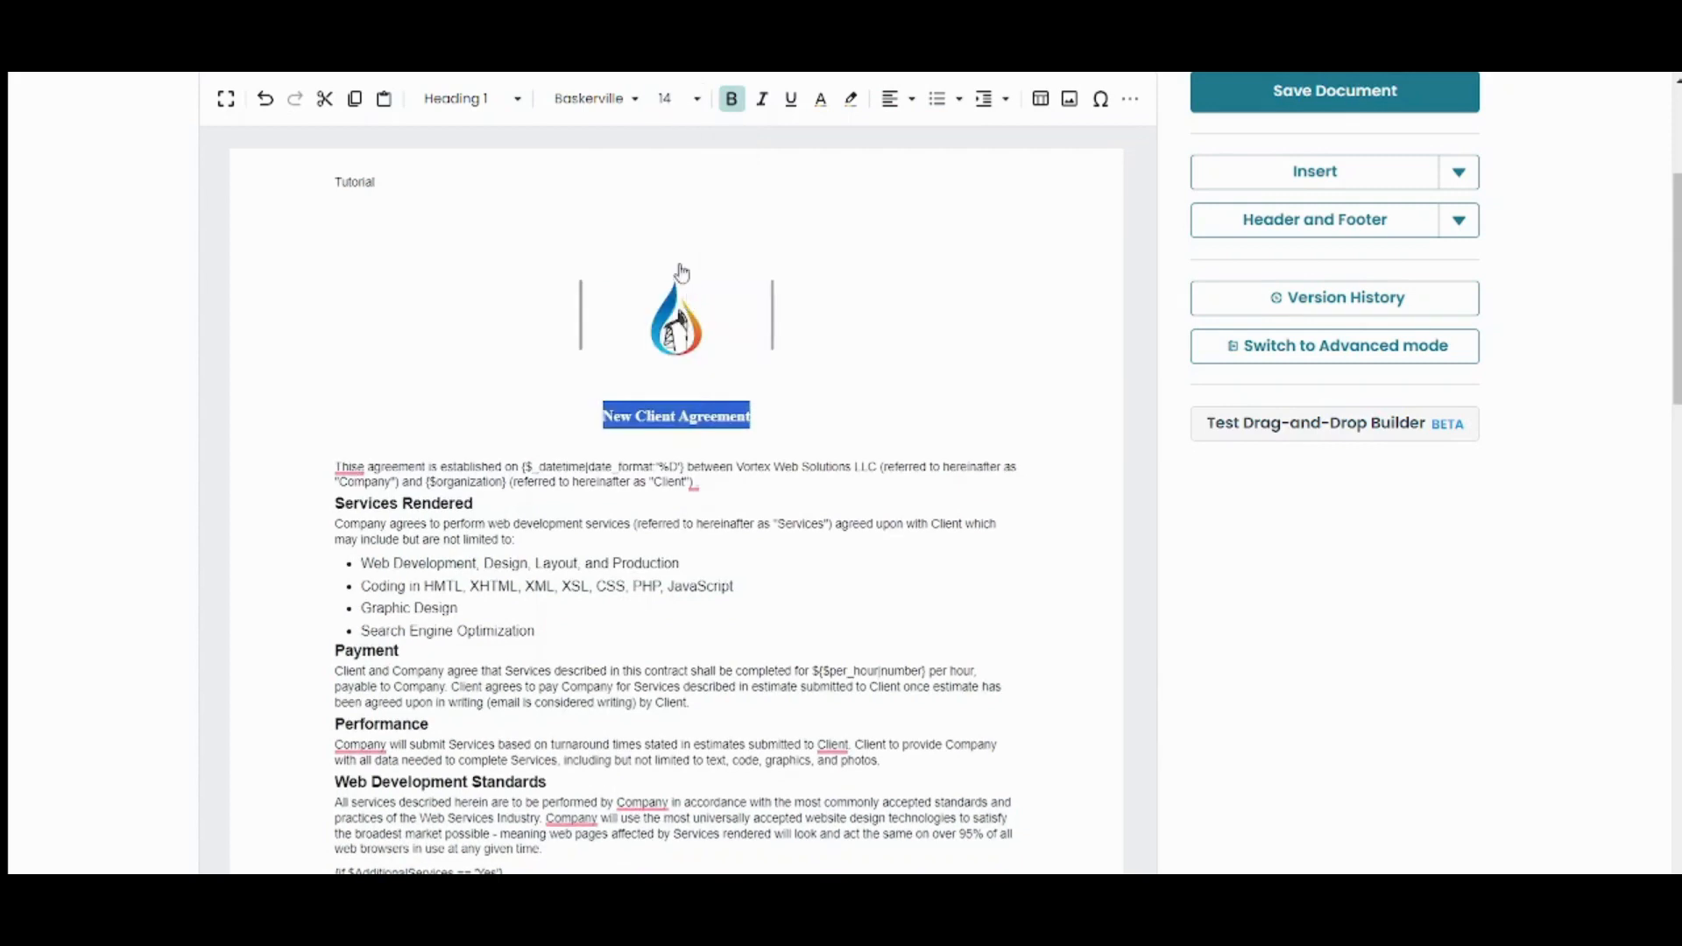
left_click(683, 106)
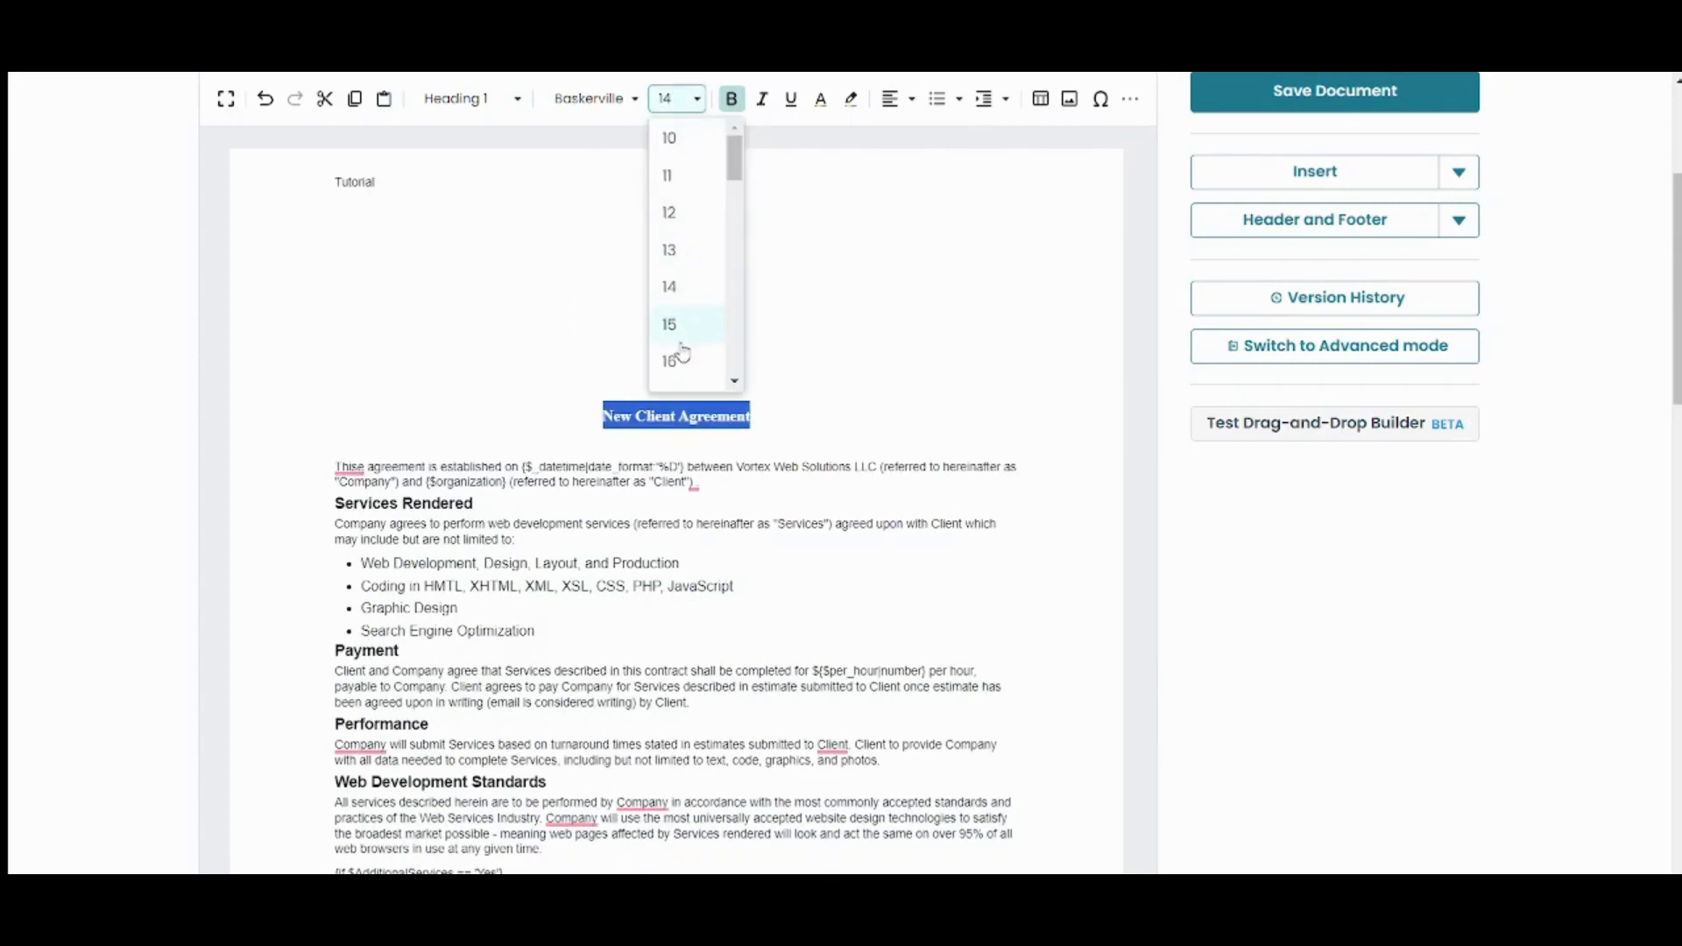
left_click(735, 382)
left_click(736, 383)
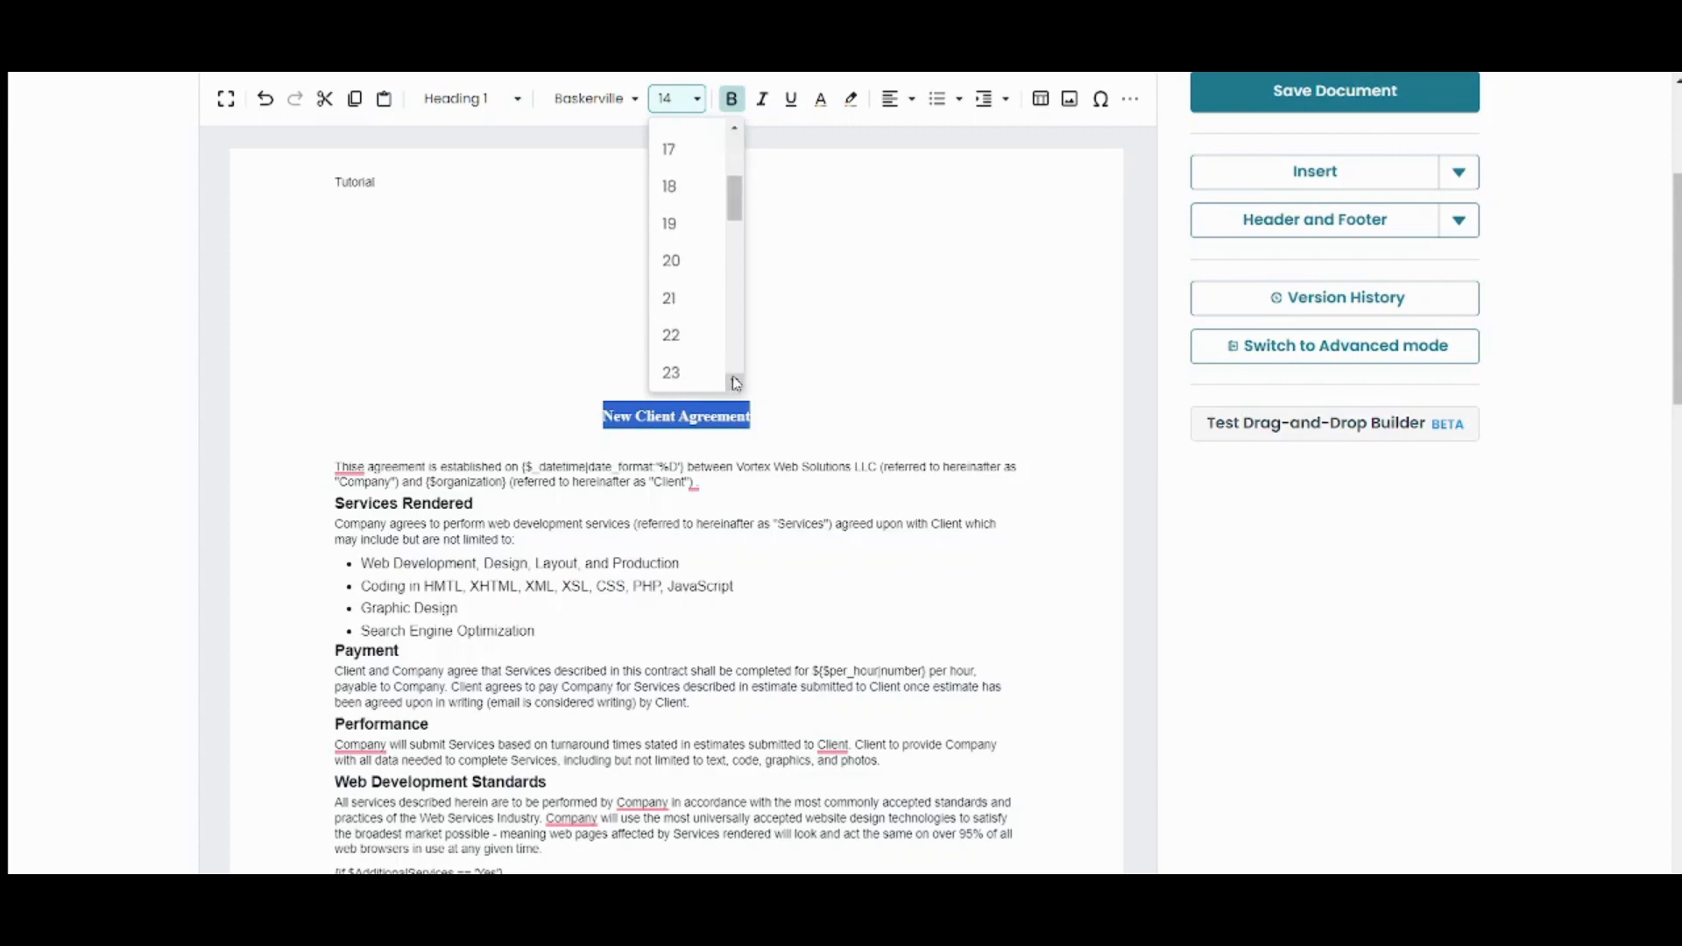
left_click(698, 352)
left_click(739, 88)
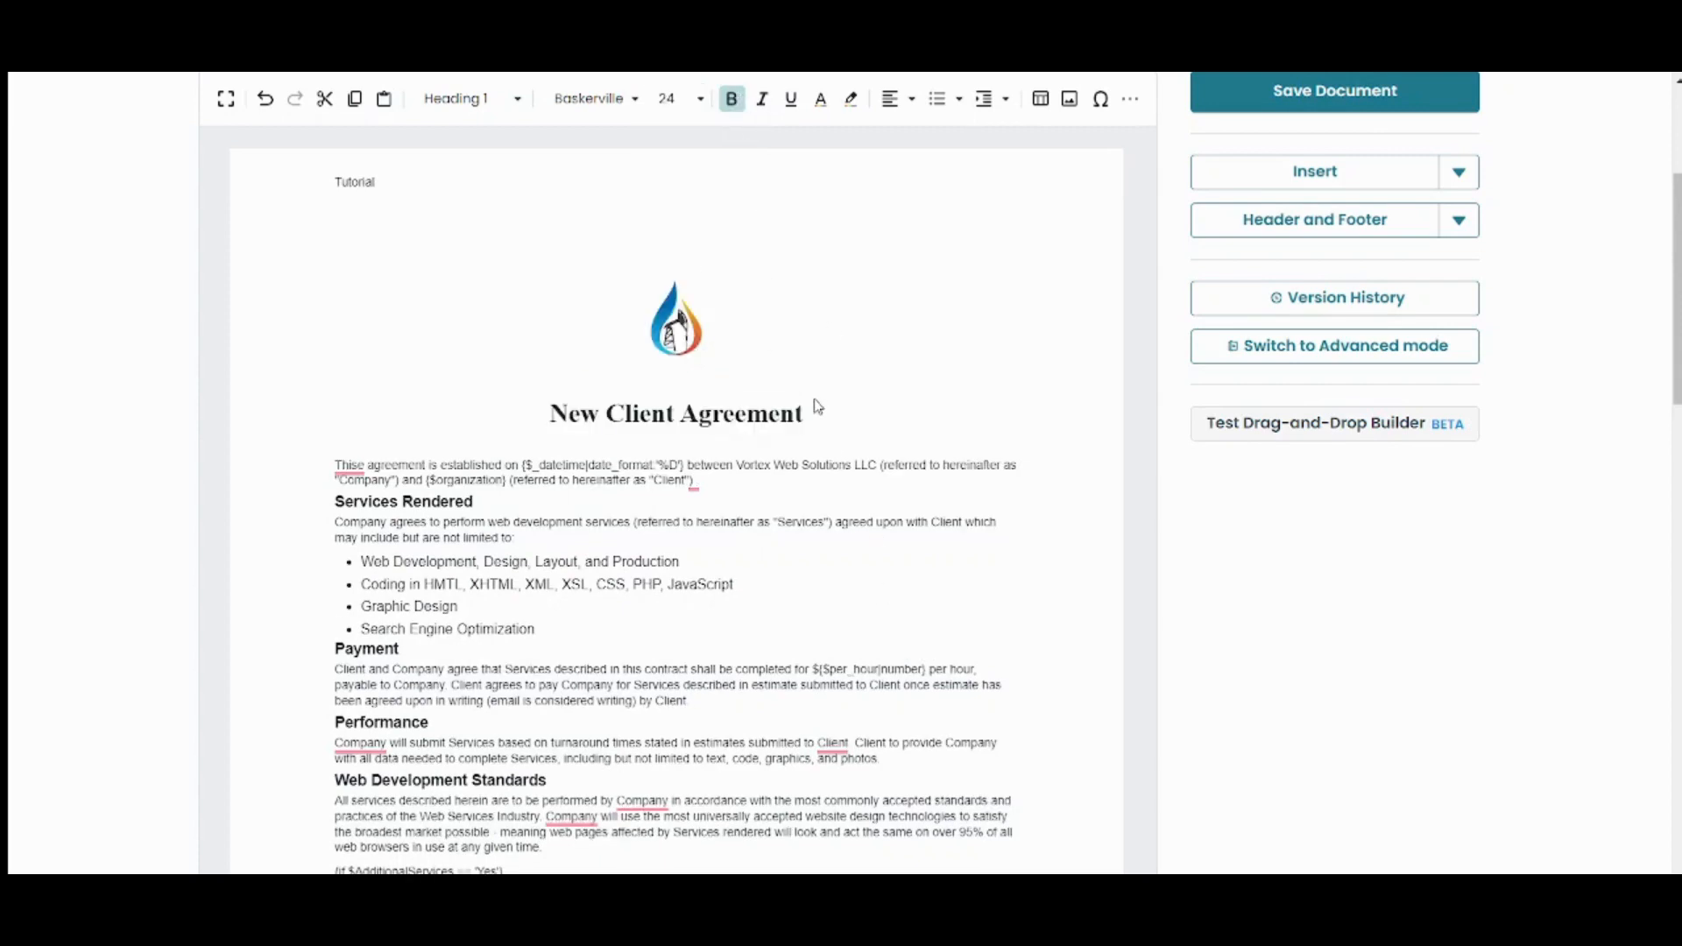
- Try italics on the New Client Agreement title and remove them again
left_click_drag(806, 417, 552, 427)
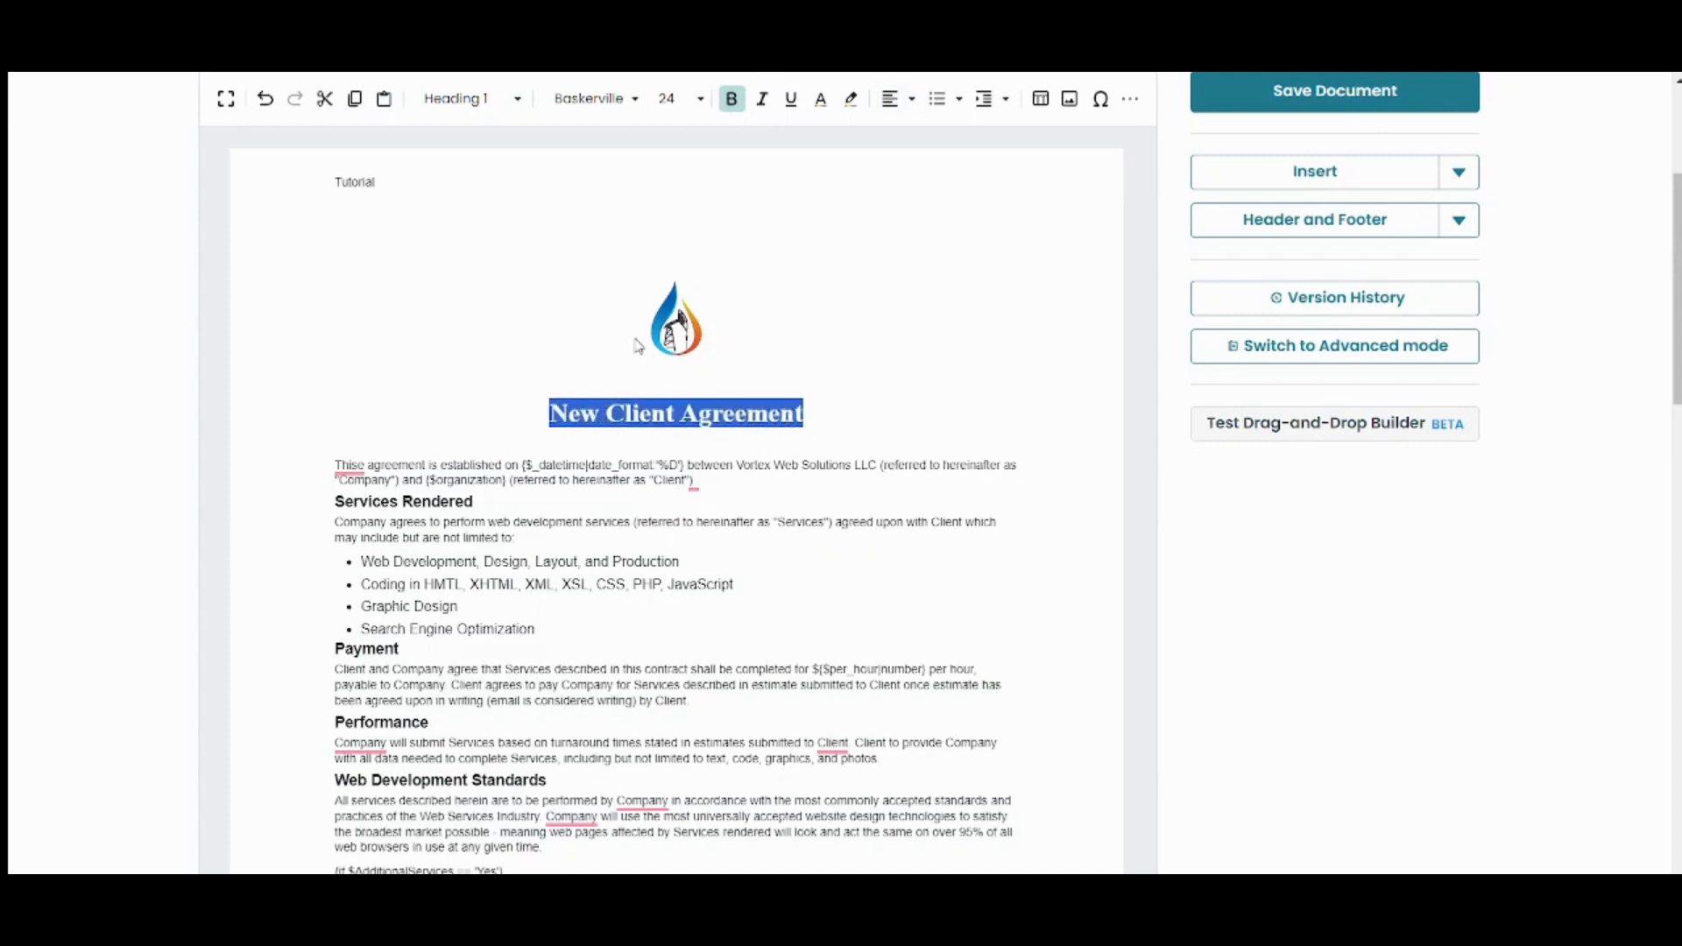
left_click(764, 98)
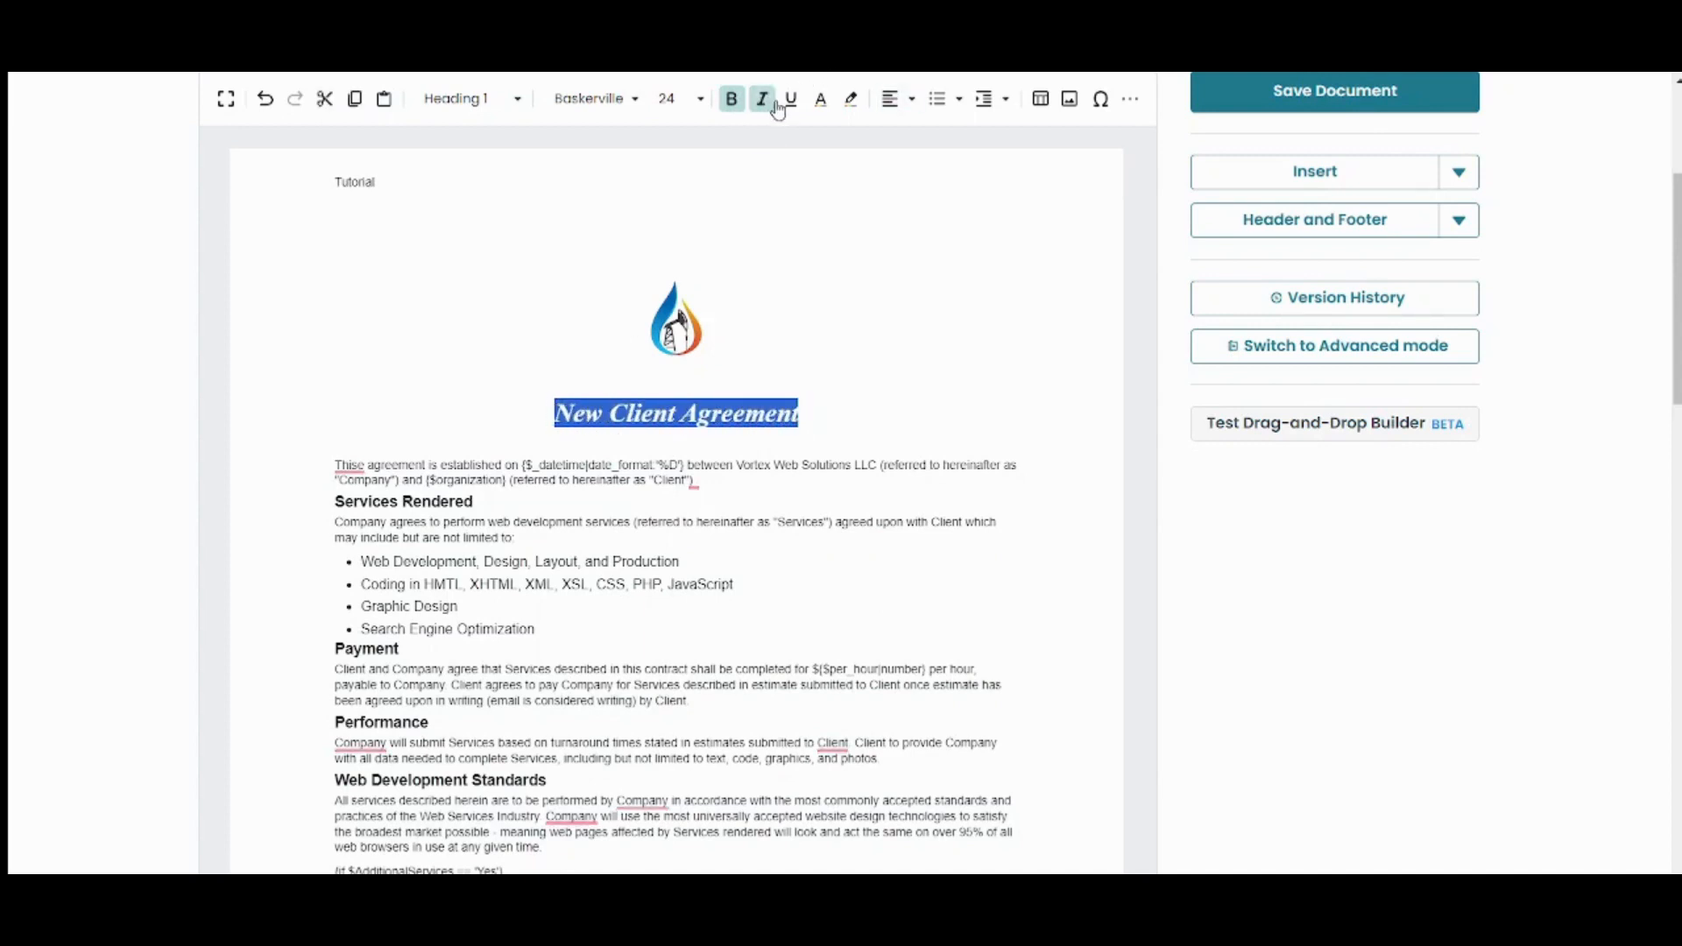
left_click(767, 103)
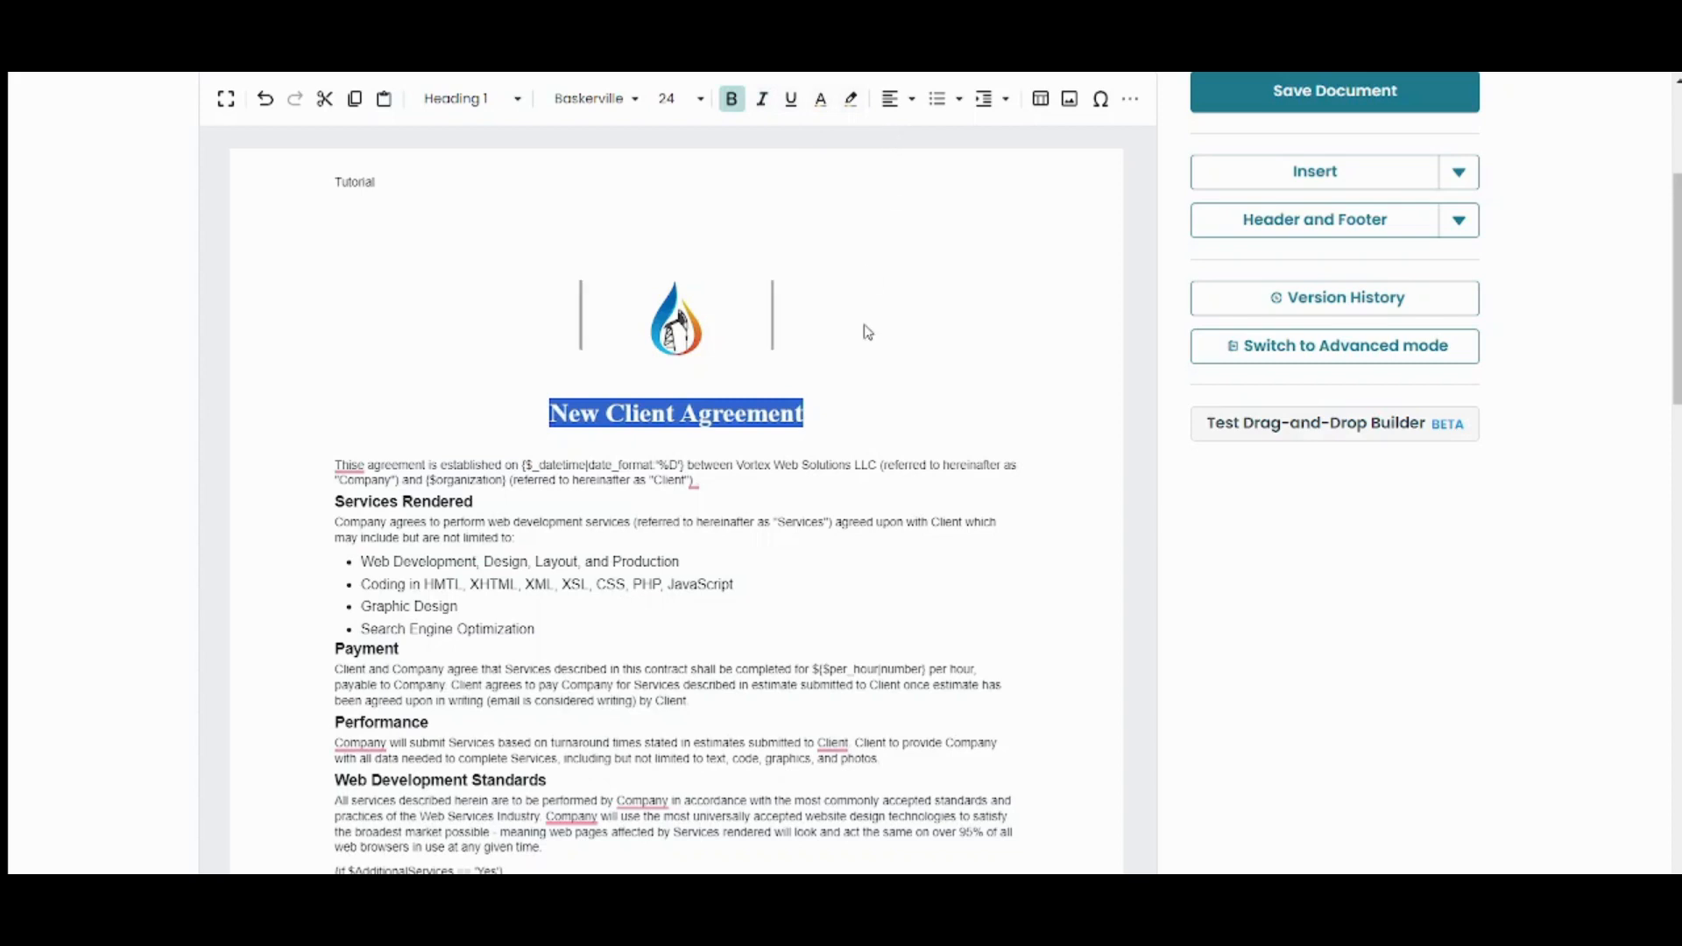
left_click(824, 430)
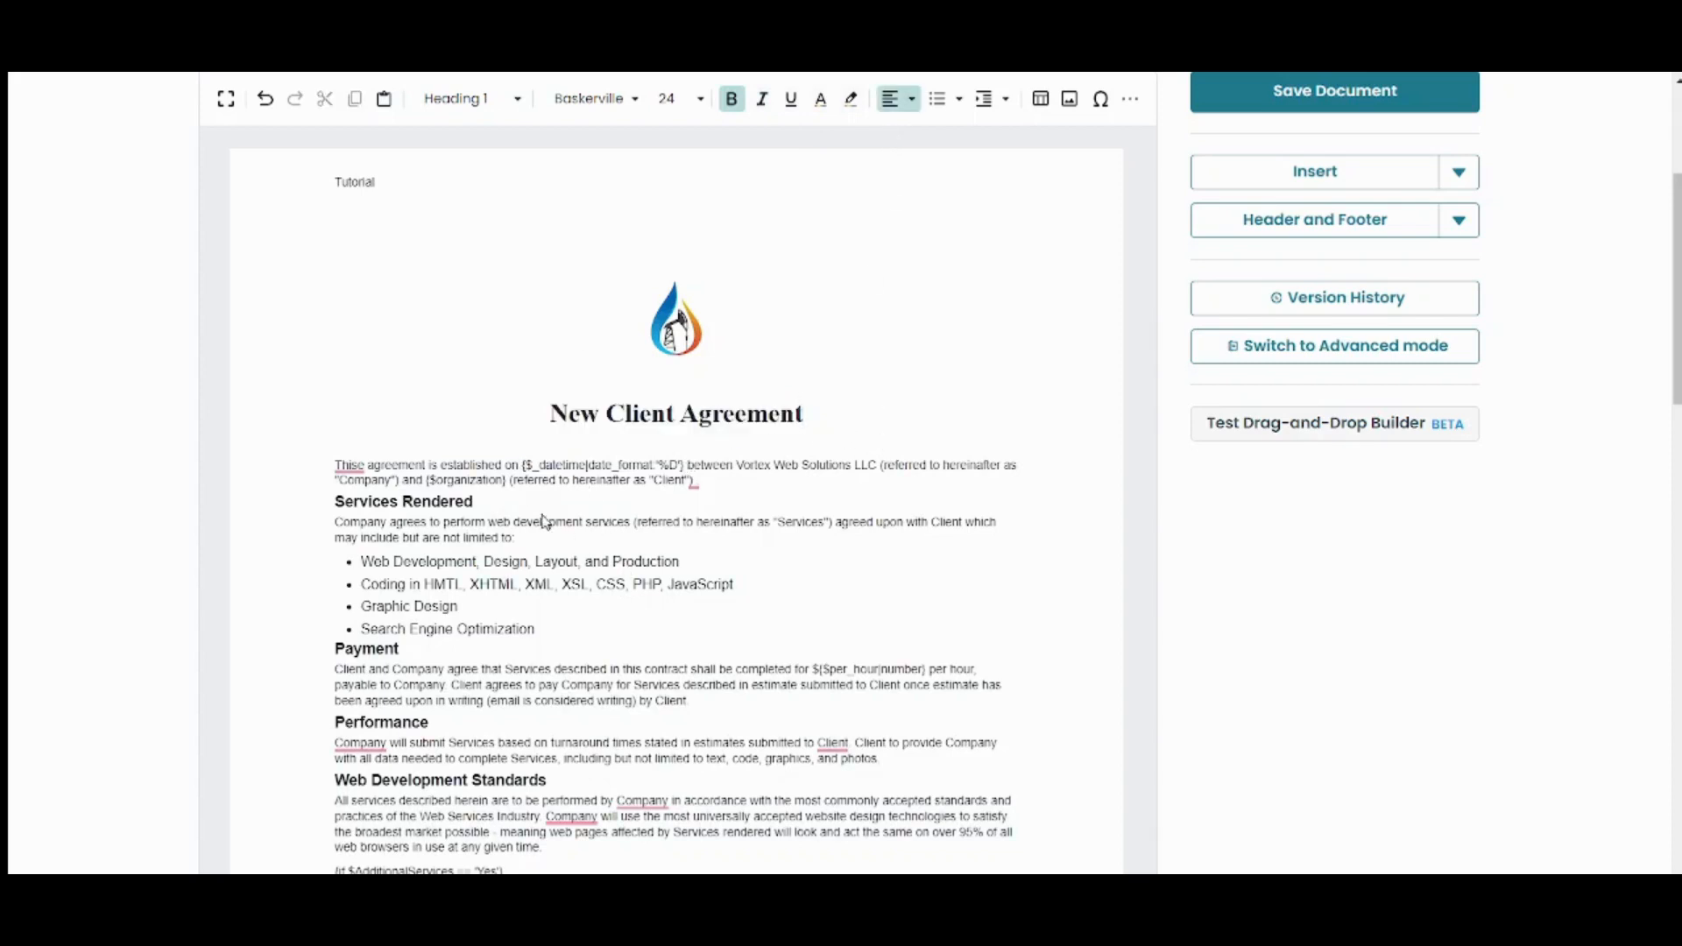
- Review the document's output, page size, file name, timezone and status settings, and save them to continue to testing
left_click(484, 490)
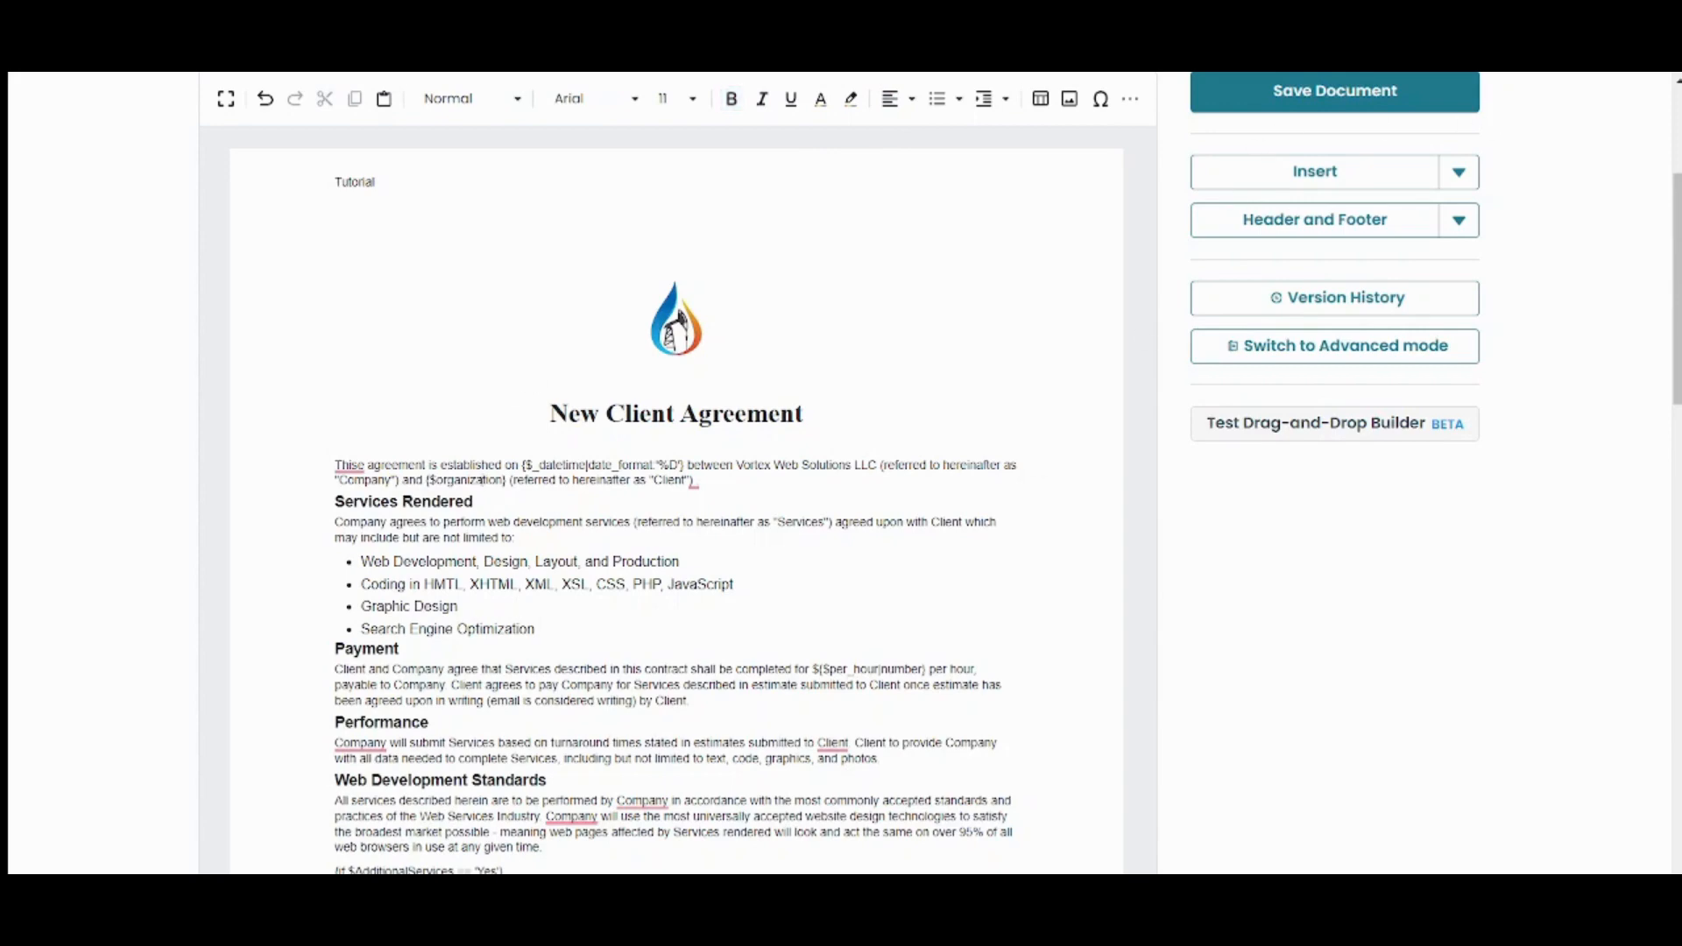
scroll(511, 329, "down", 2)
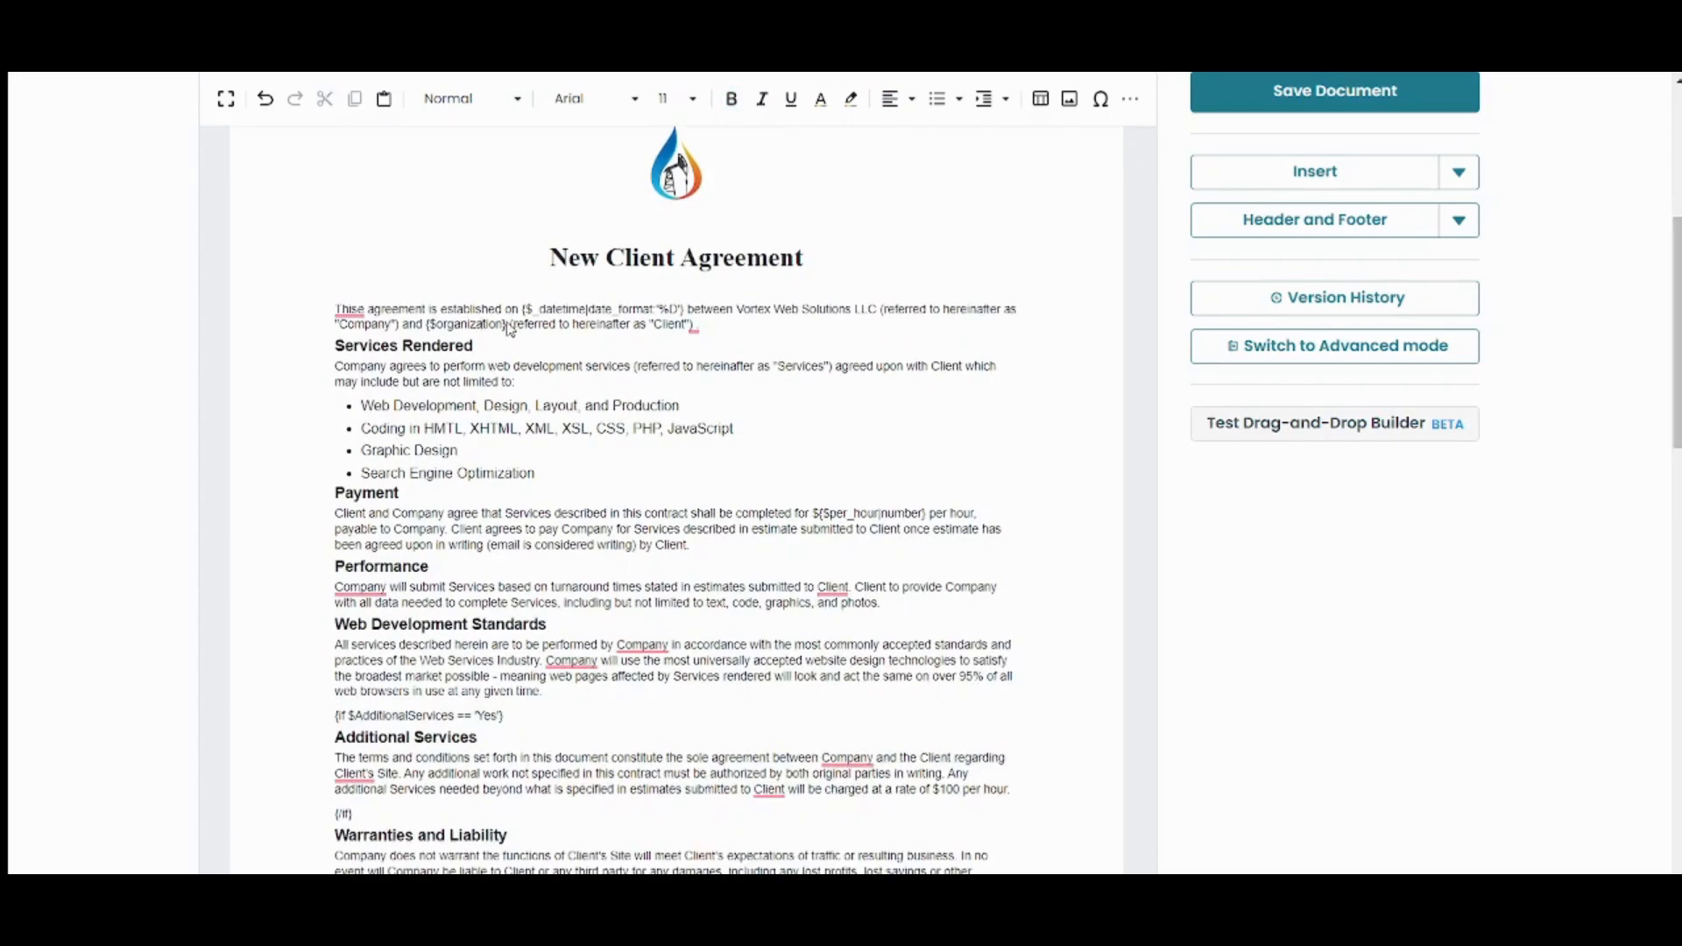
scroll(674, 473, "up", 3)
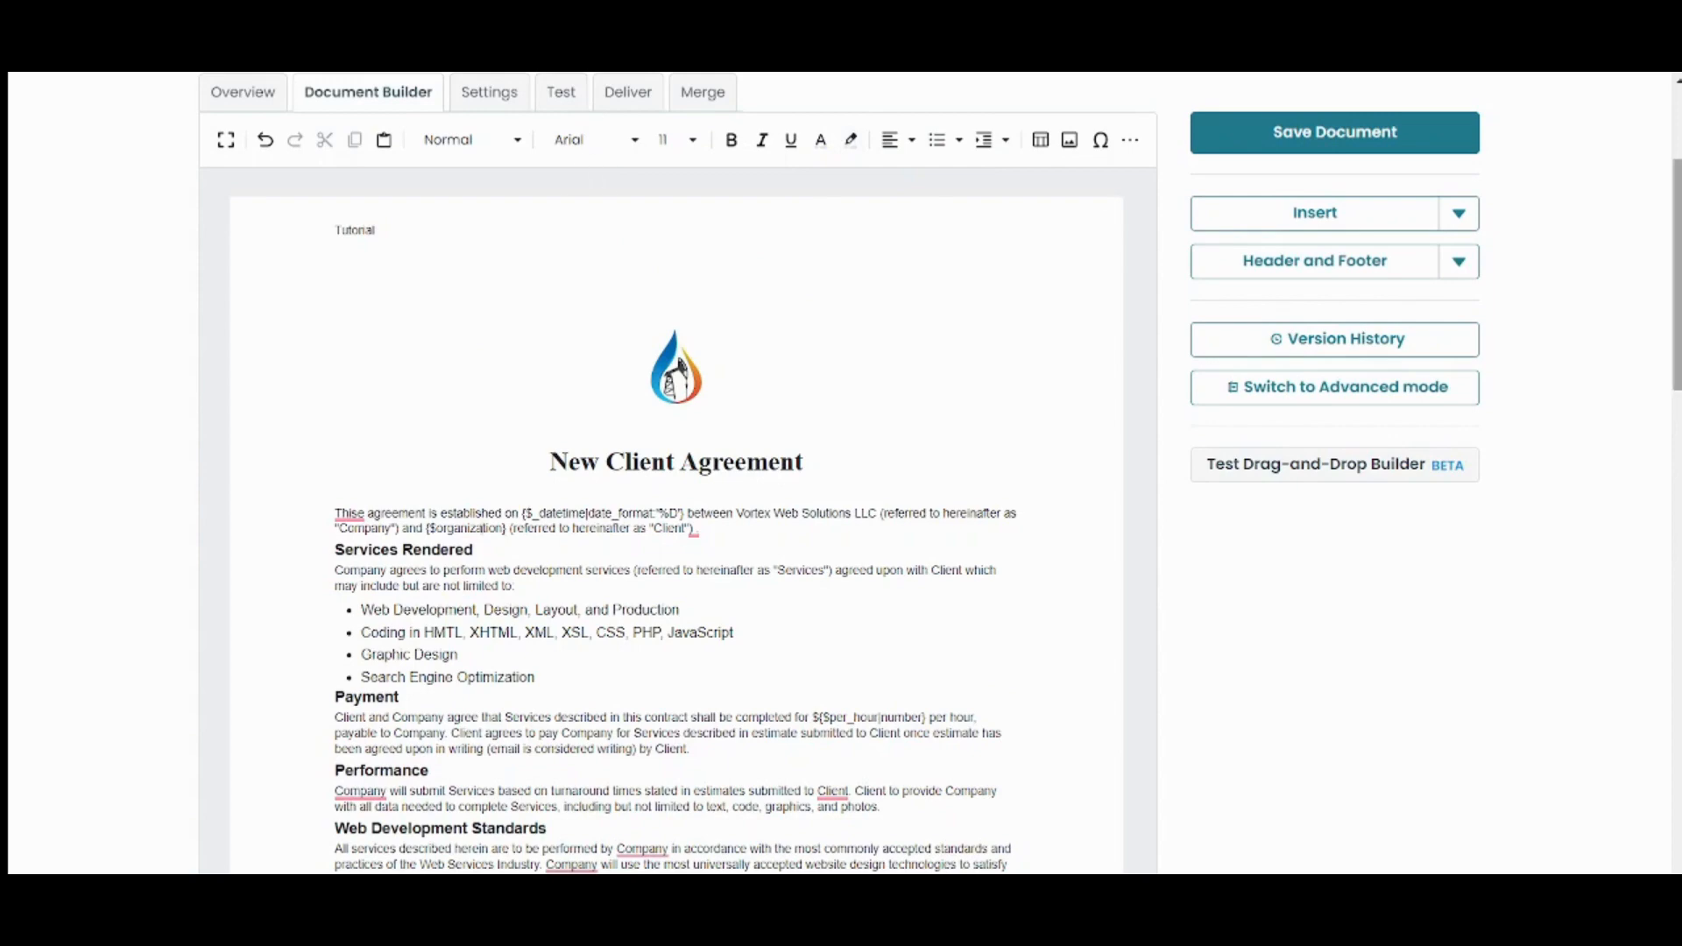
mouse_move(1677, 263)
left_mouse_down()
mouse_move(1677, 729)
mouse_move(1637, 136)
left_mouse_up()
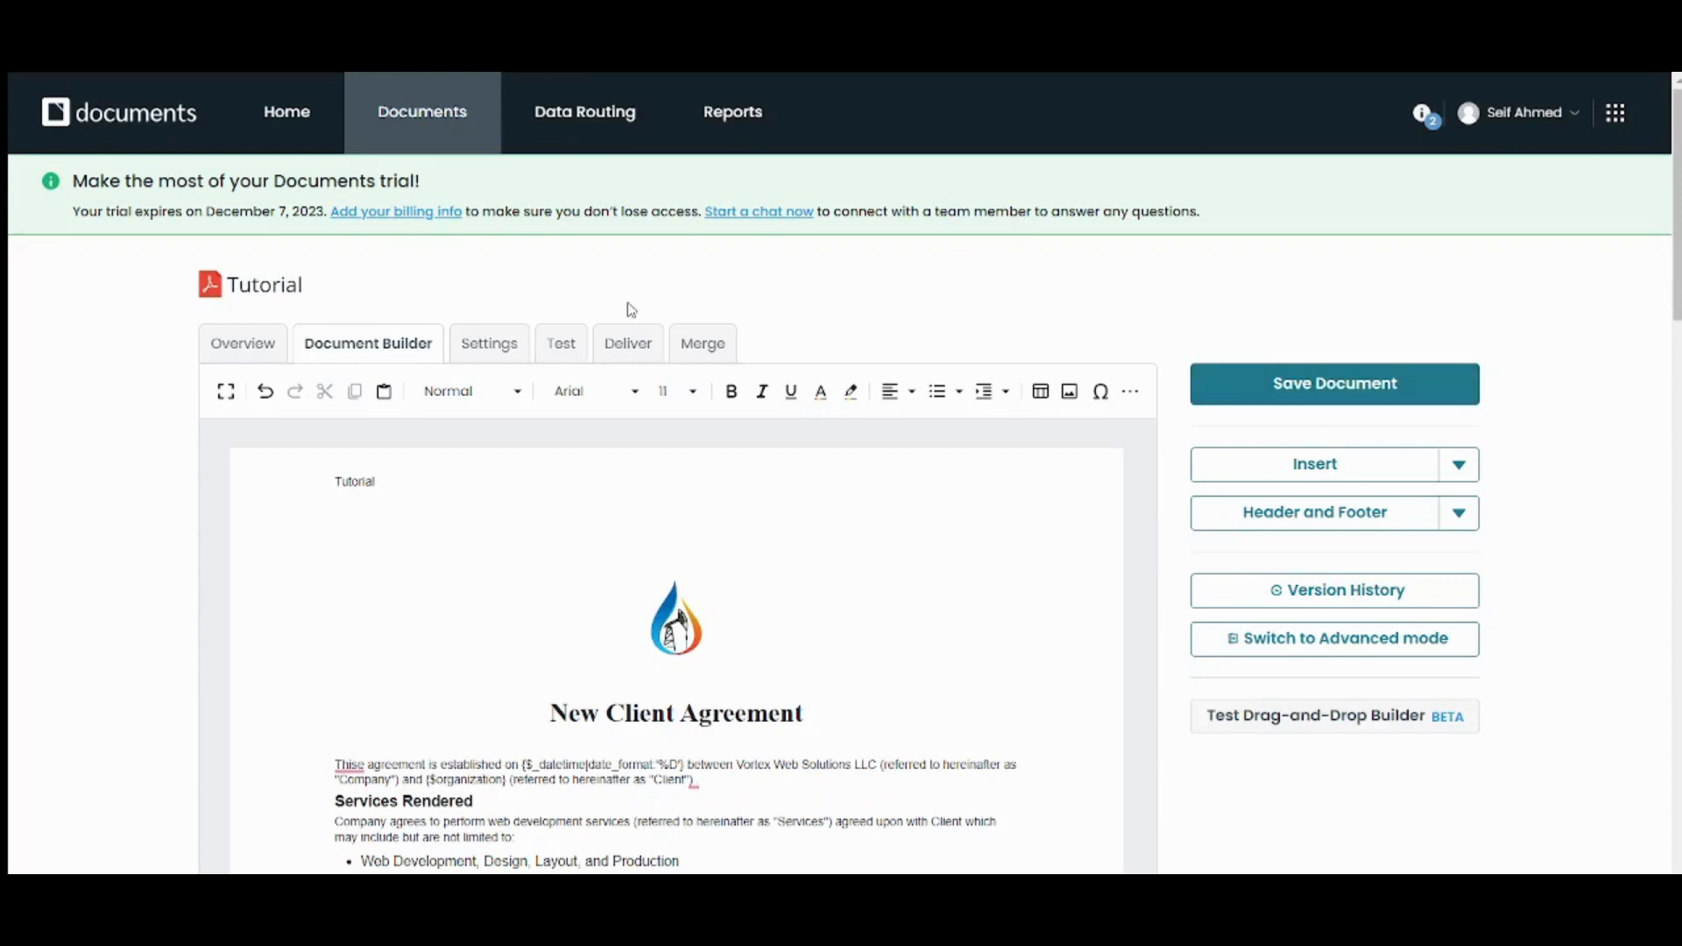
left_click(514, 352)
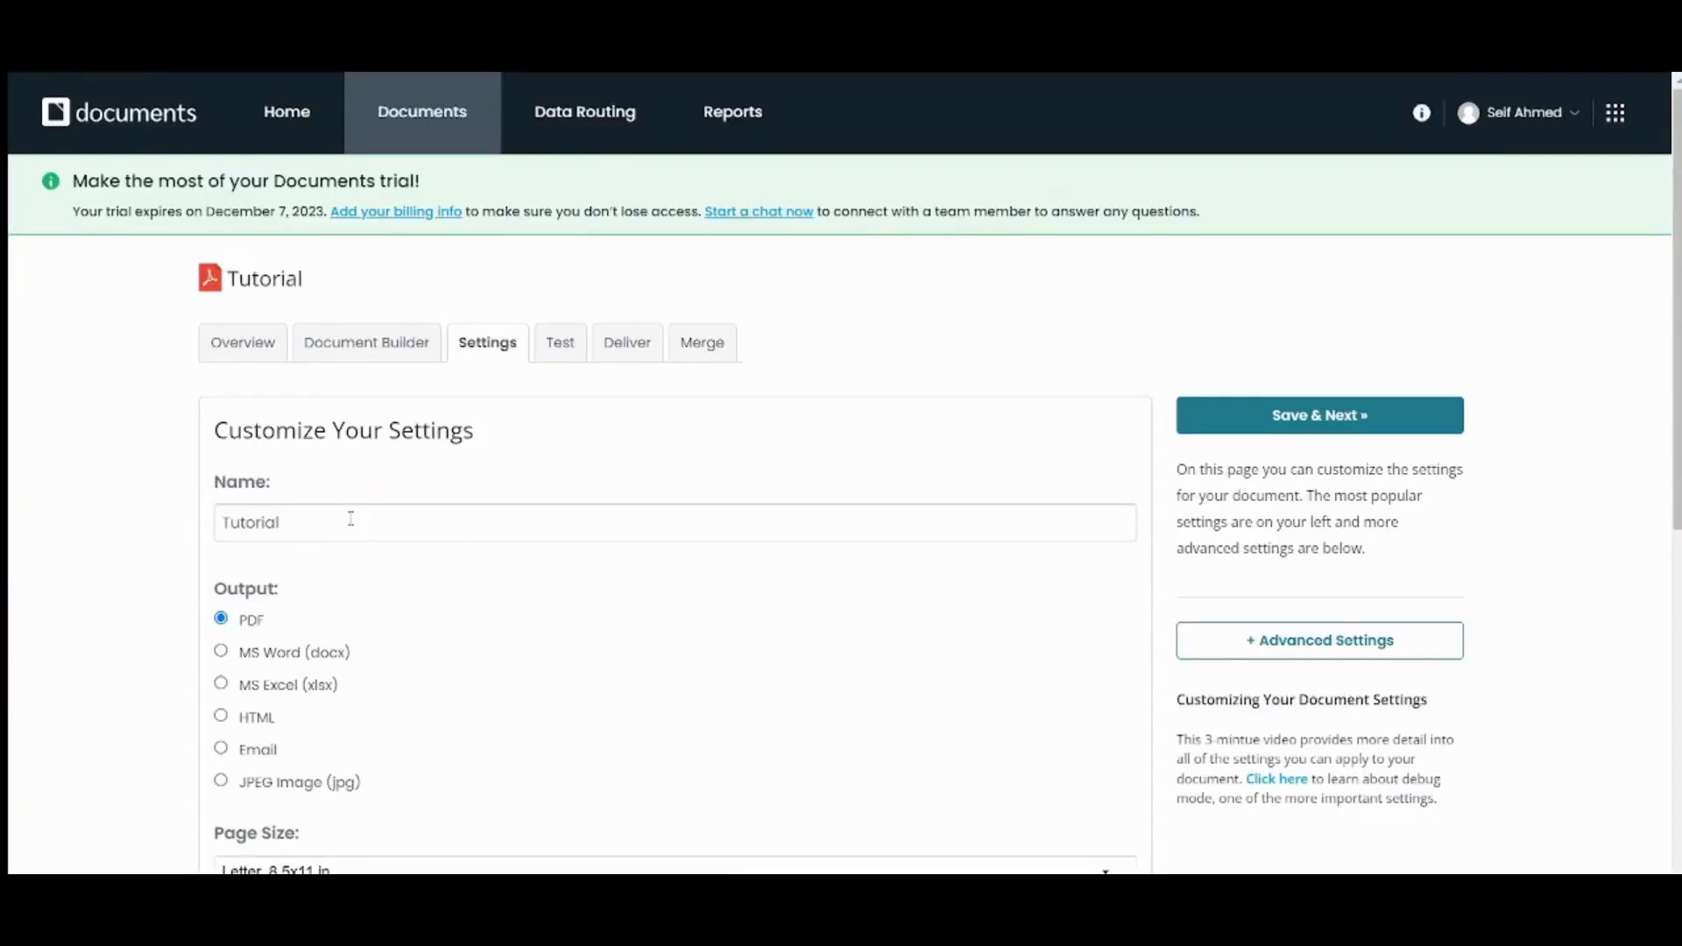
left_click_drag(1676, 372, 1676, 522)
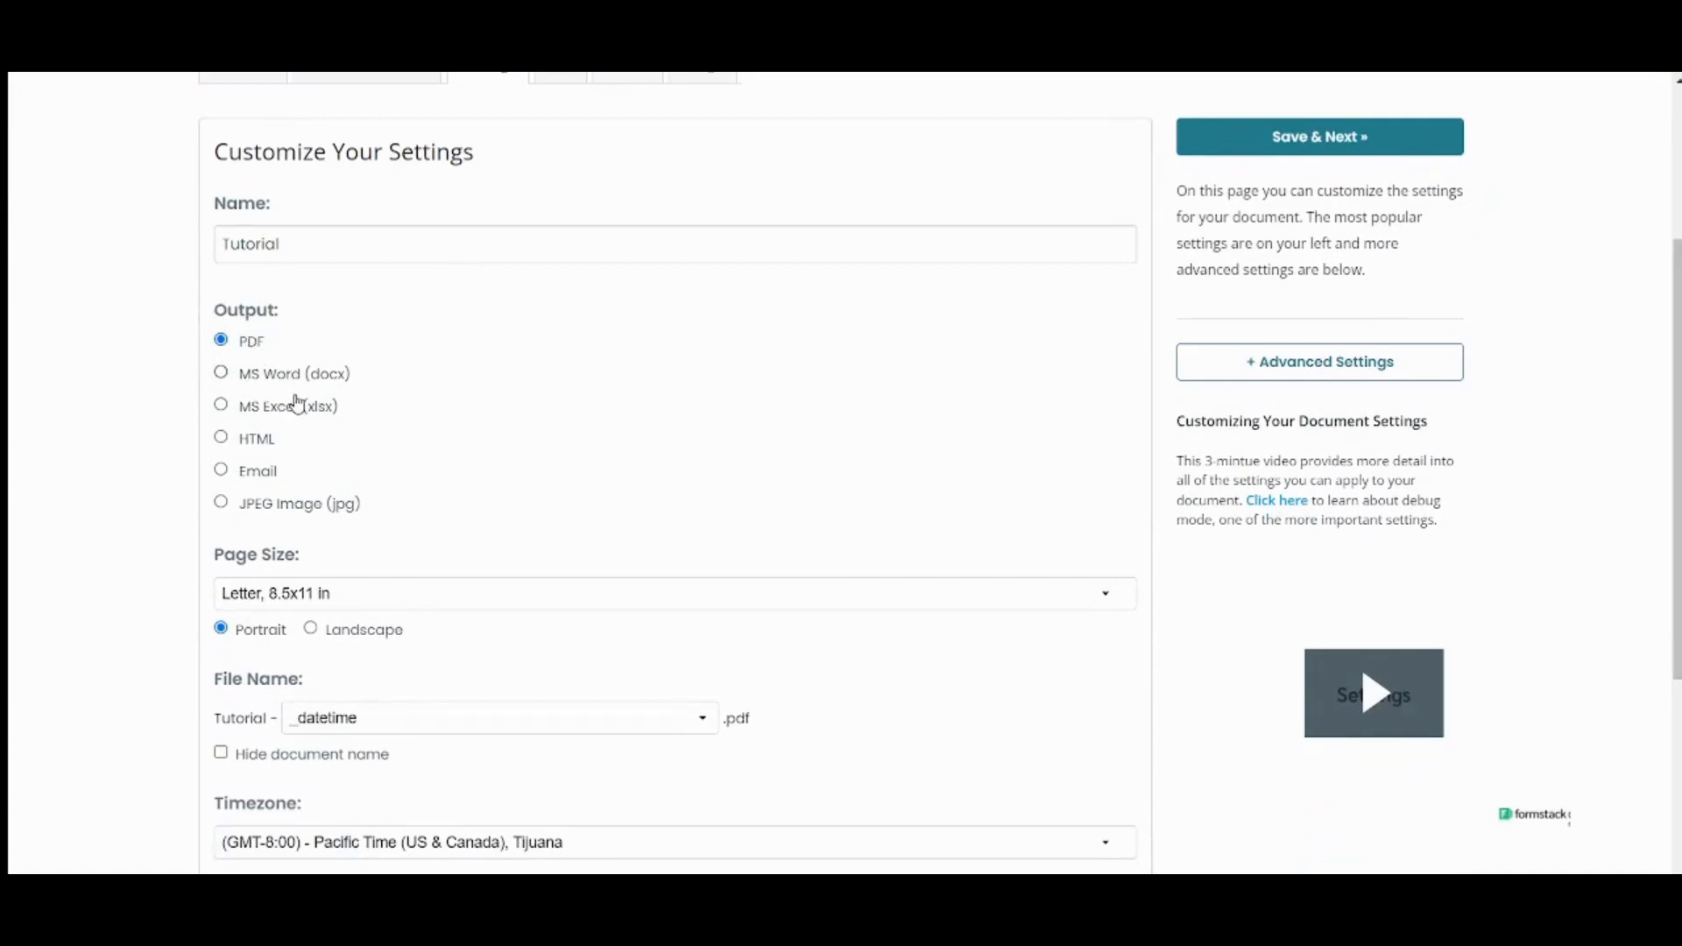
scroll(1541, 631, "down", 2)
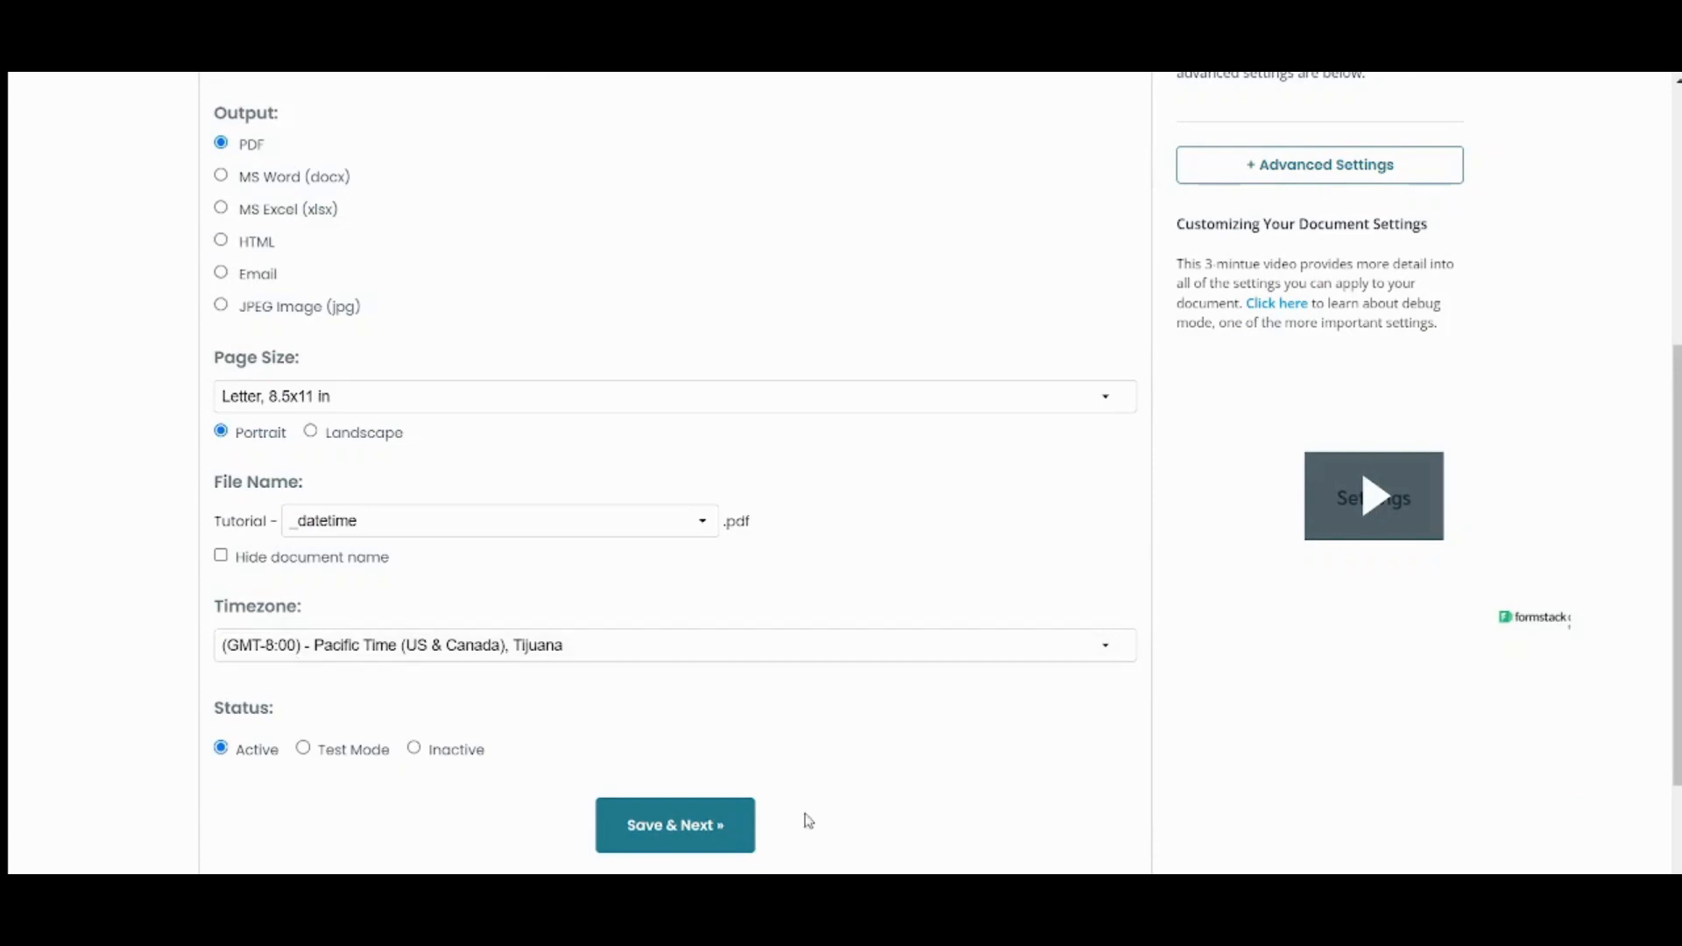
scroll(728, 586, "down", 1)
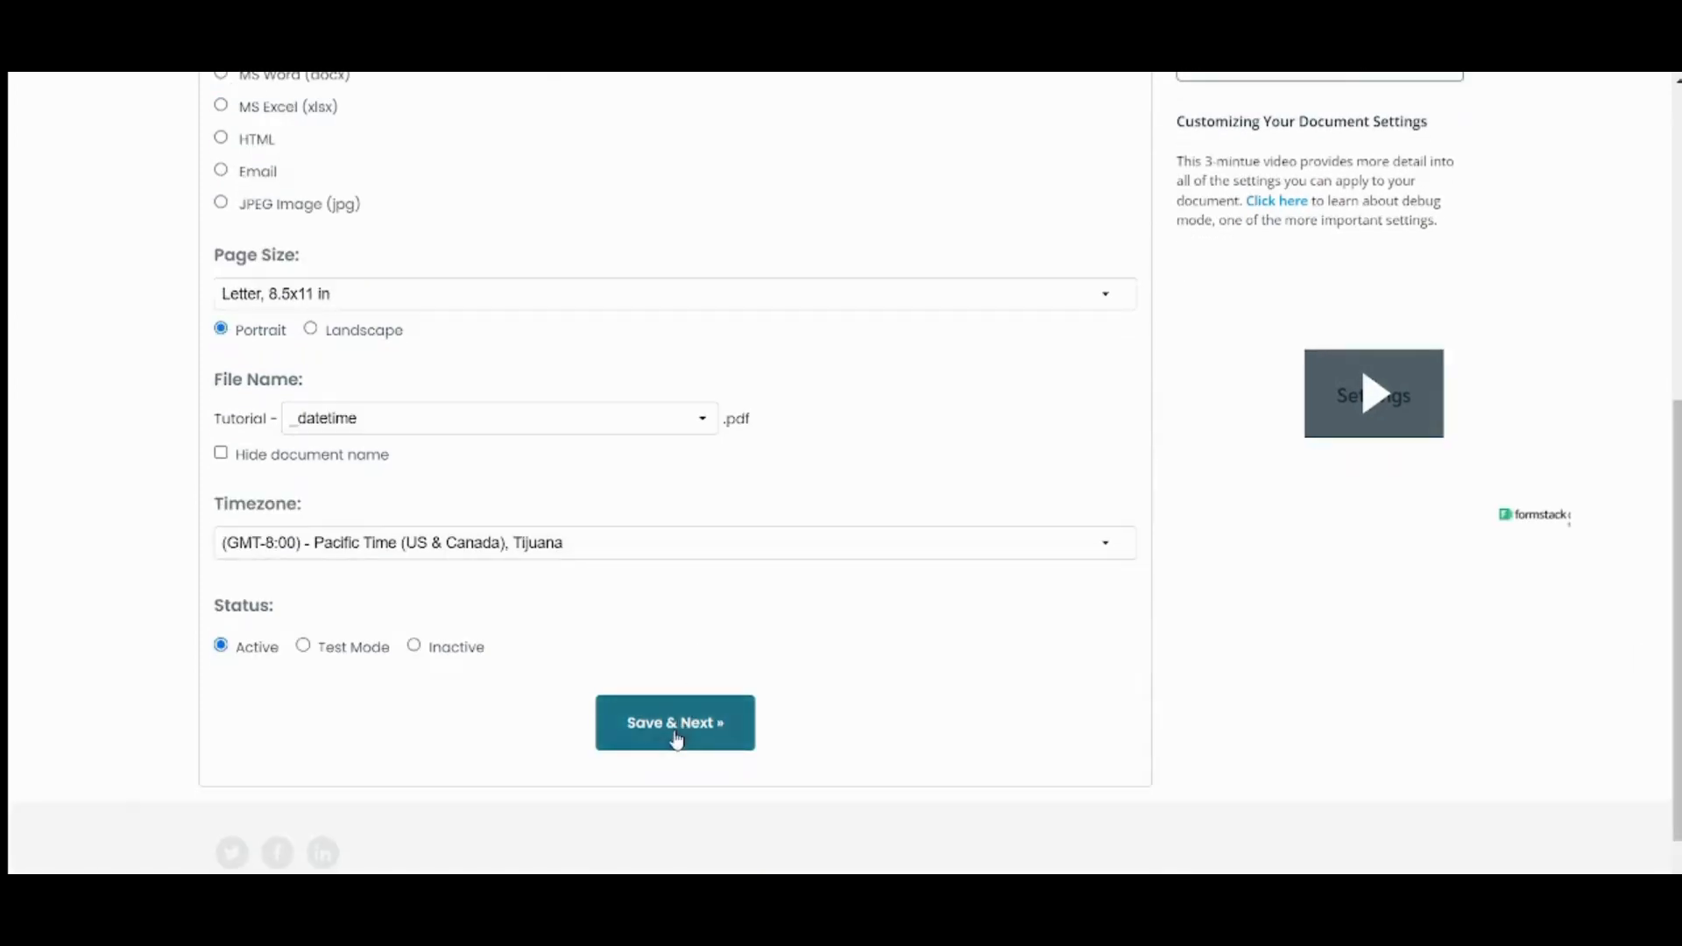
left_click_drag(1676, 617, 1676, 343)
left_click(1319, 339)
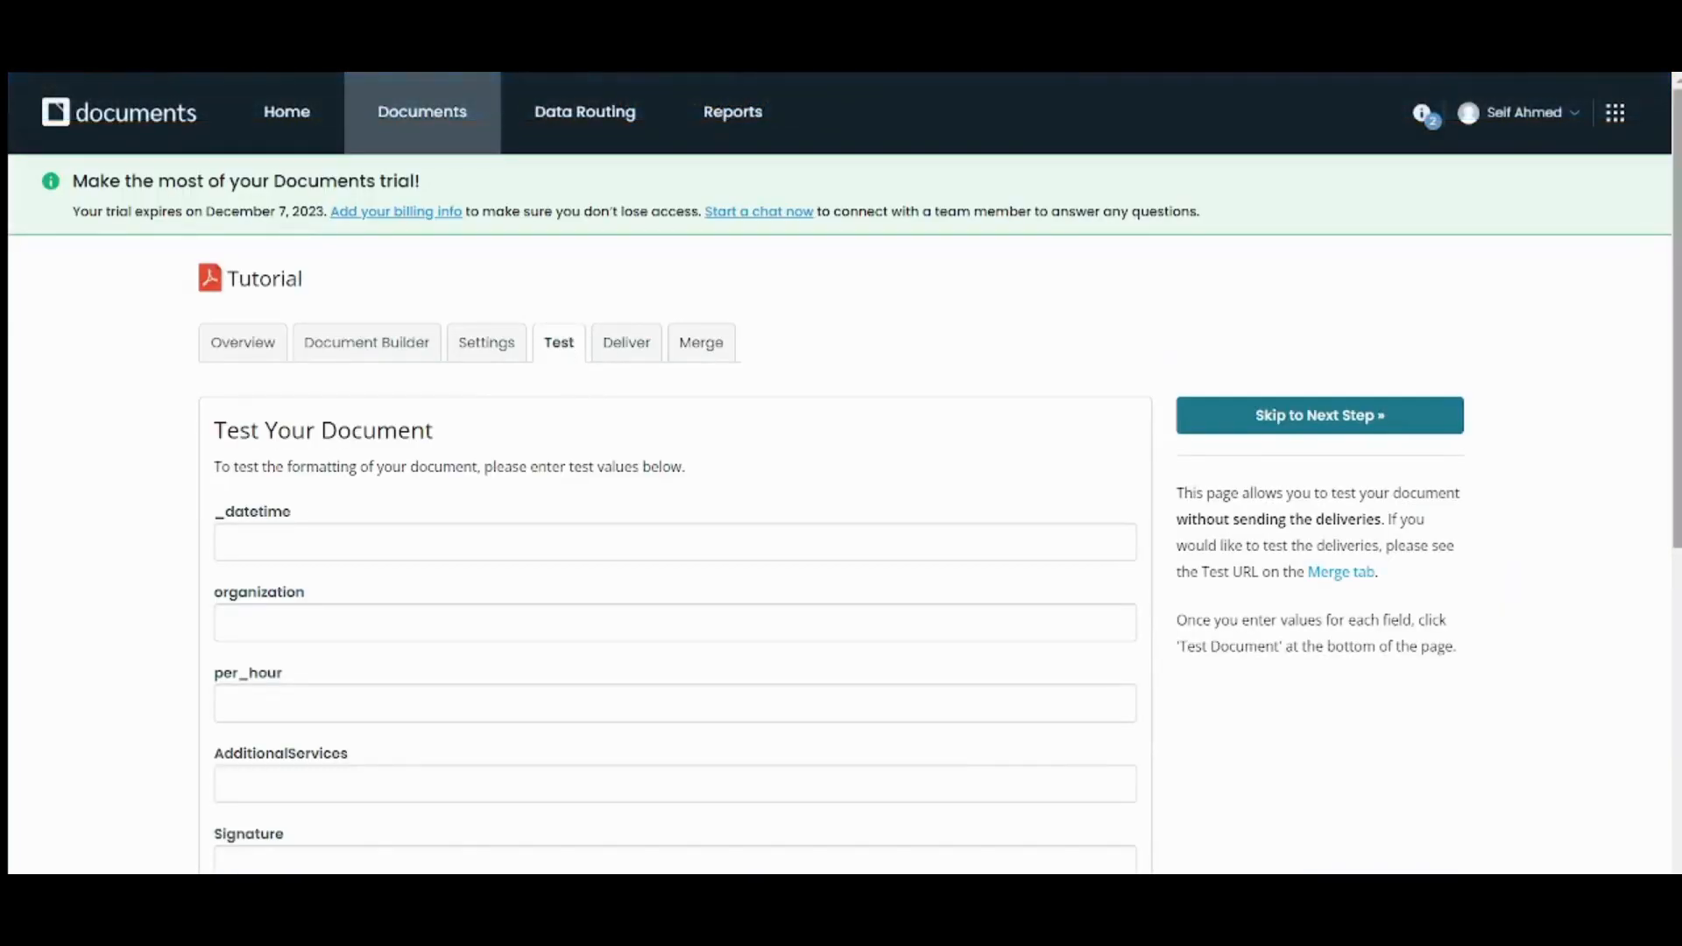
- Examine the test value fields offered for checking the document's formatting
left_click_drag(1676, 250, 1677, 279)
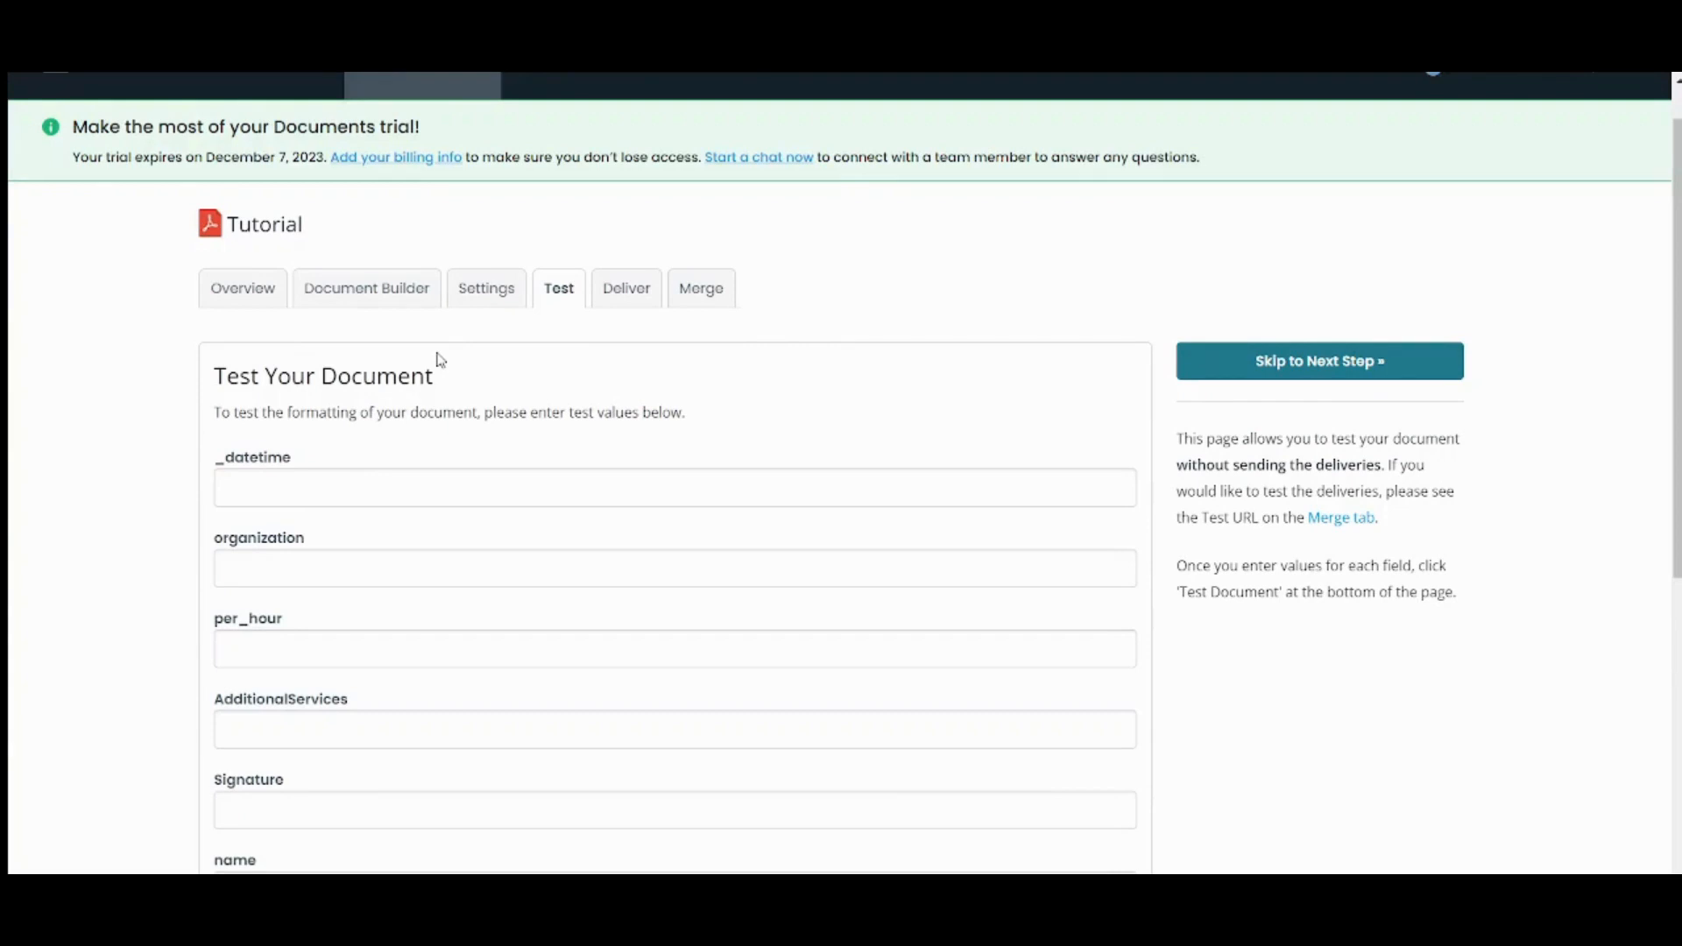
triple_click(683, 348)
left_click(675, 363)
left_click_drag(1677, 363, 1676, 616)
scroll(392, 296, "up", 3)
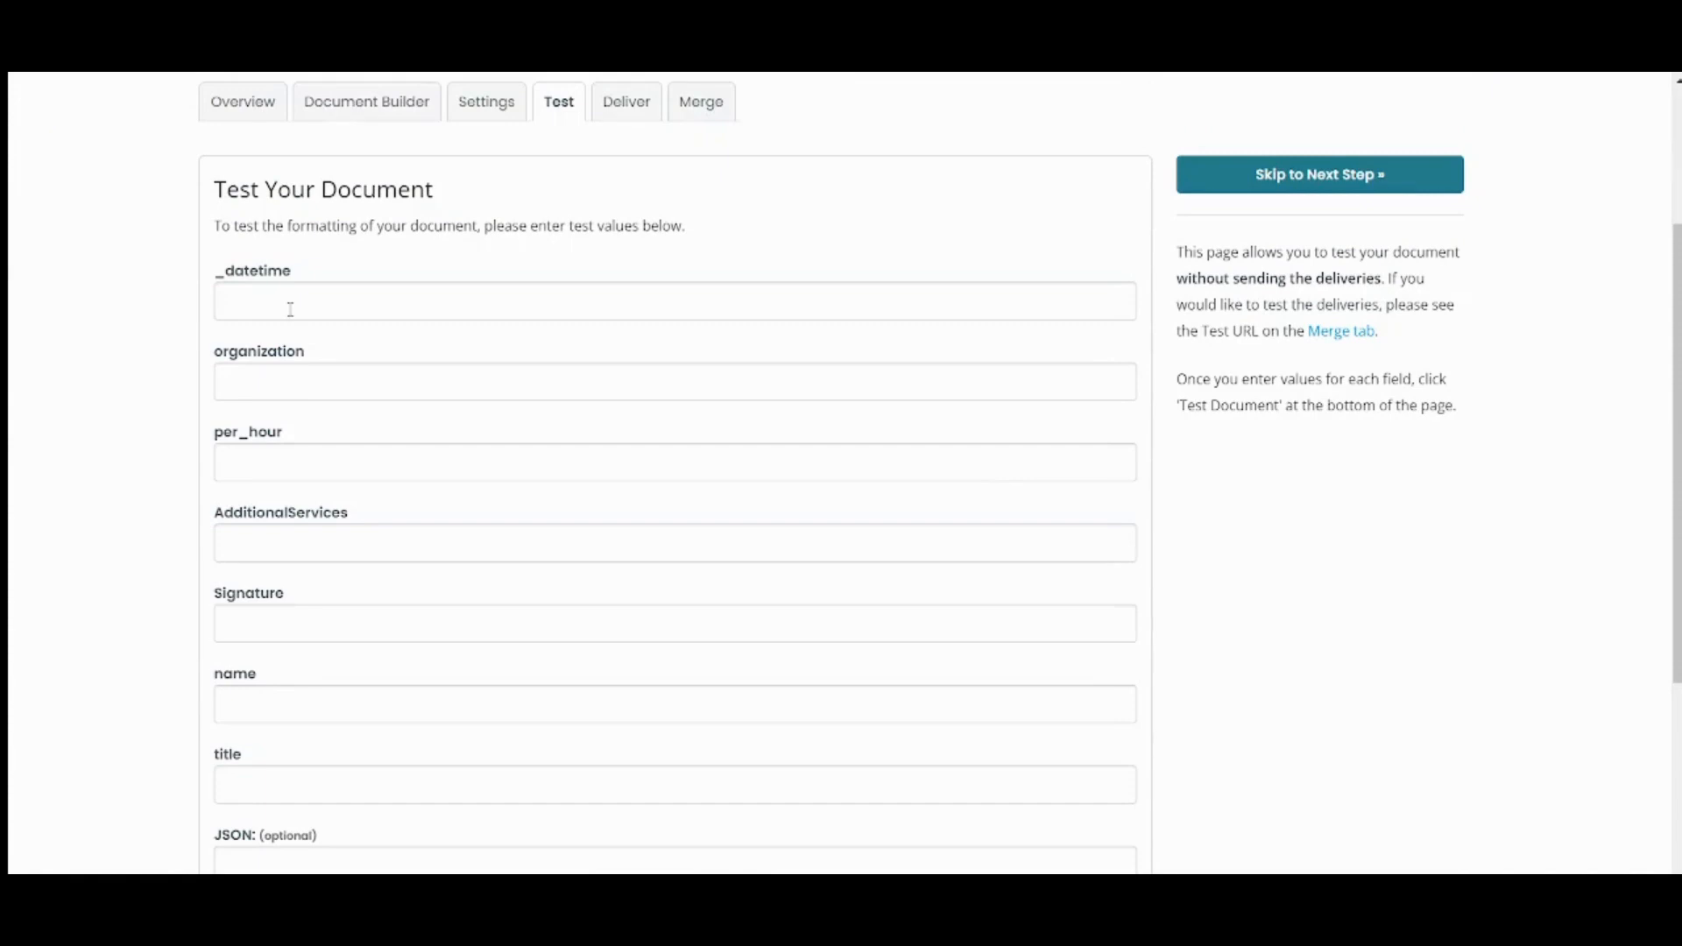
- Return to the document builder and delete the Vortex Web Solutions logo above the title
left_click(384, 104)
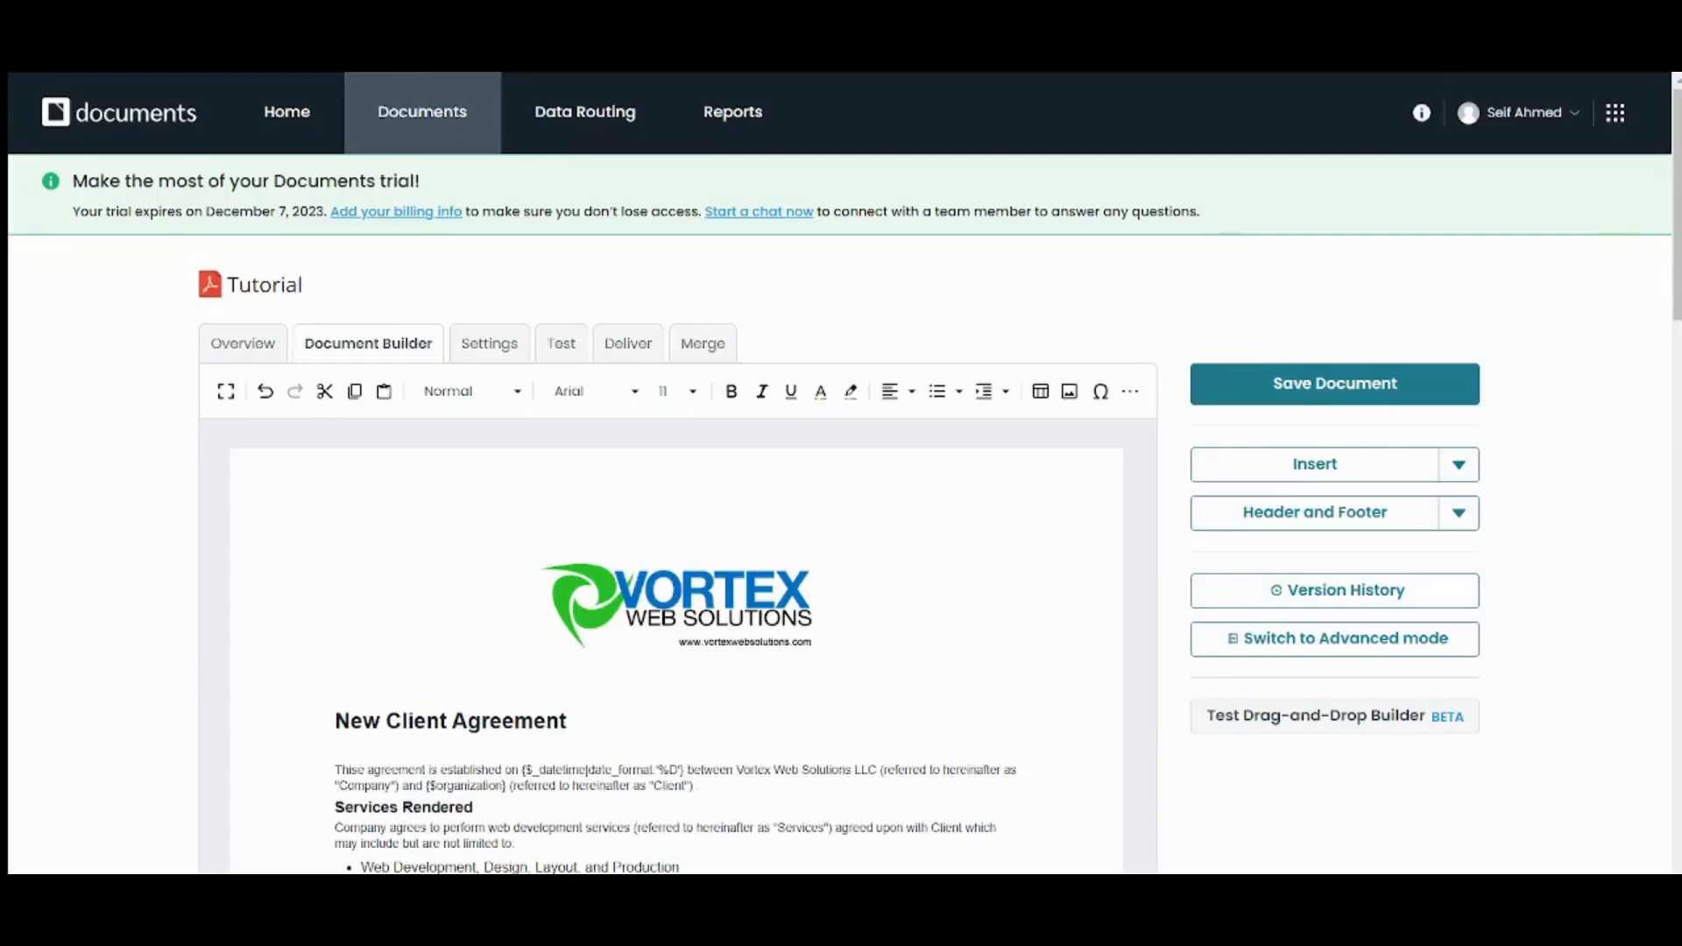
scroll(807, 445, "down", 2)
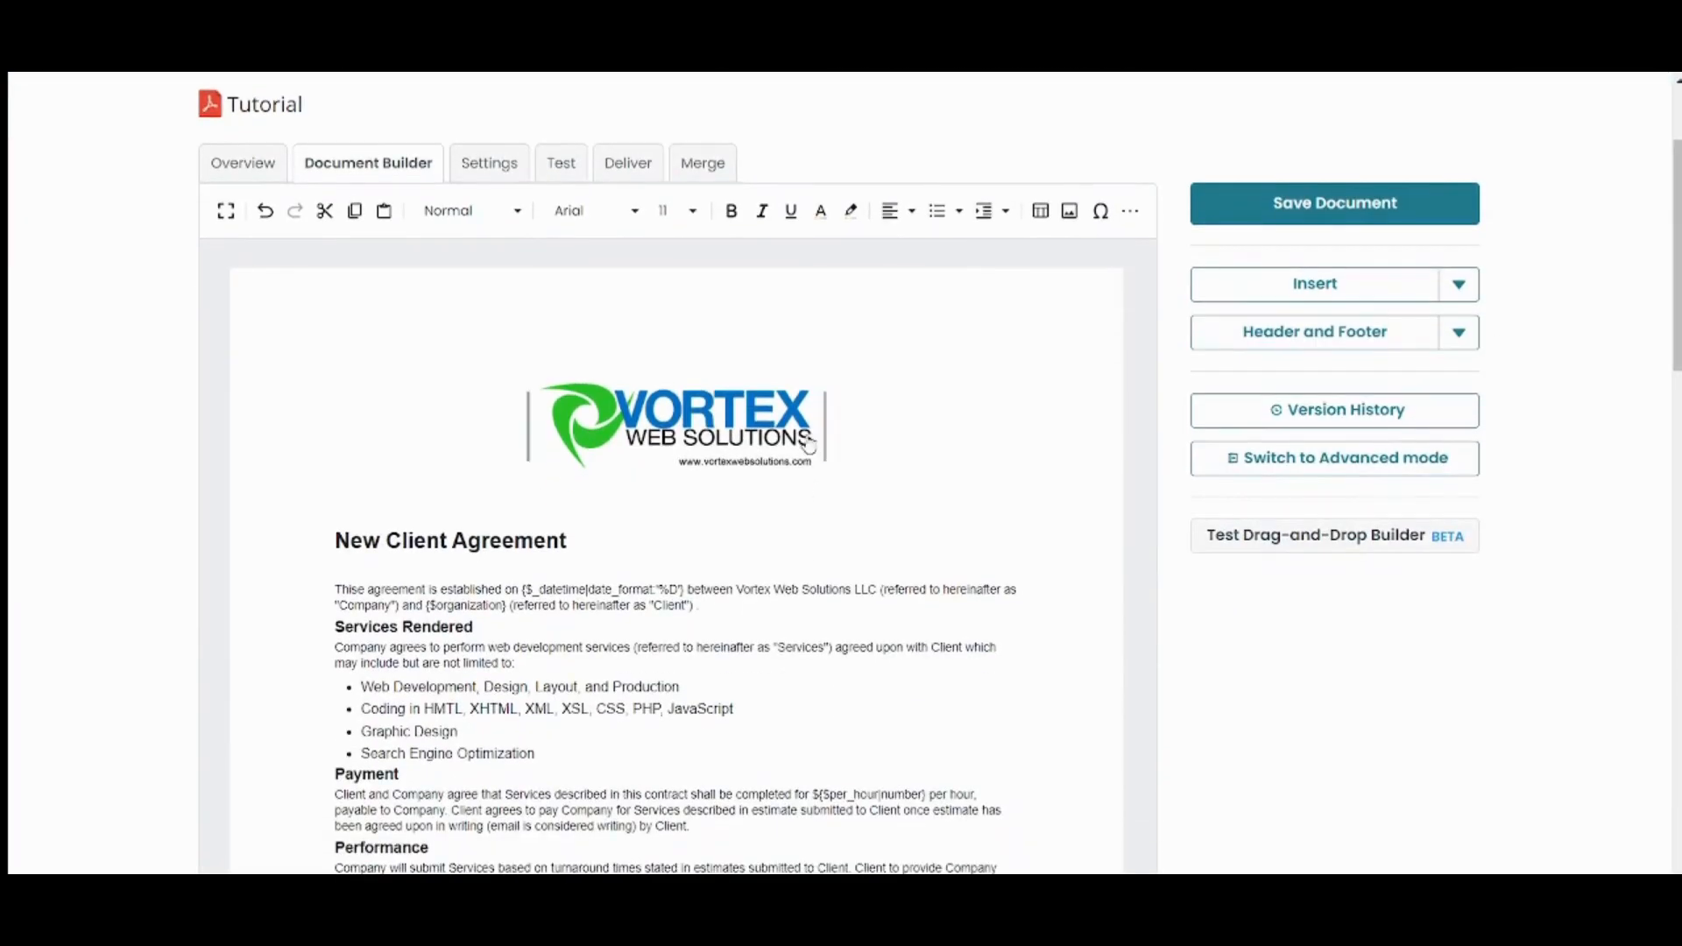
left_click(742, 420)
key("Delete")
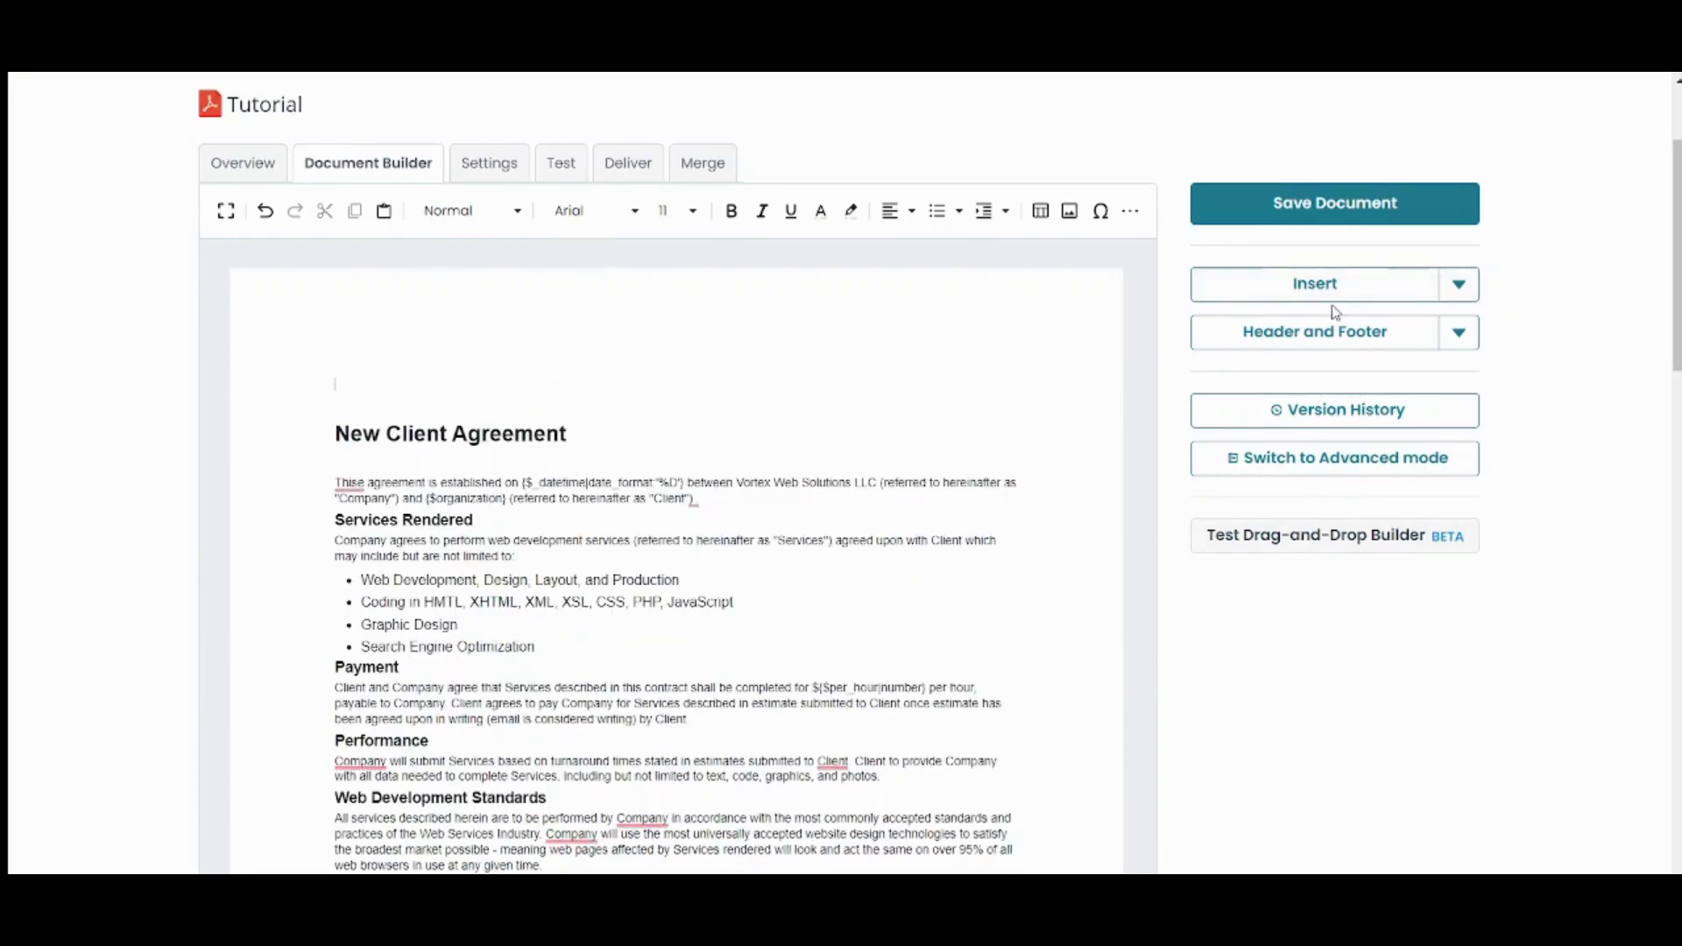
left_click_drag(1677, 262, 1677, 228)
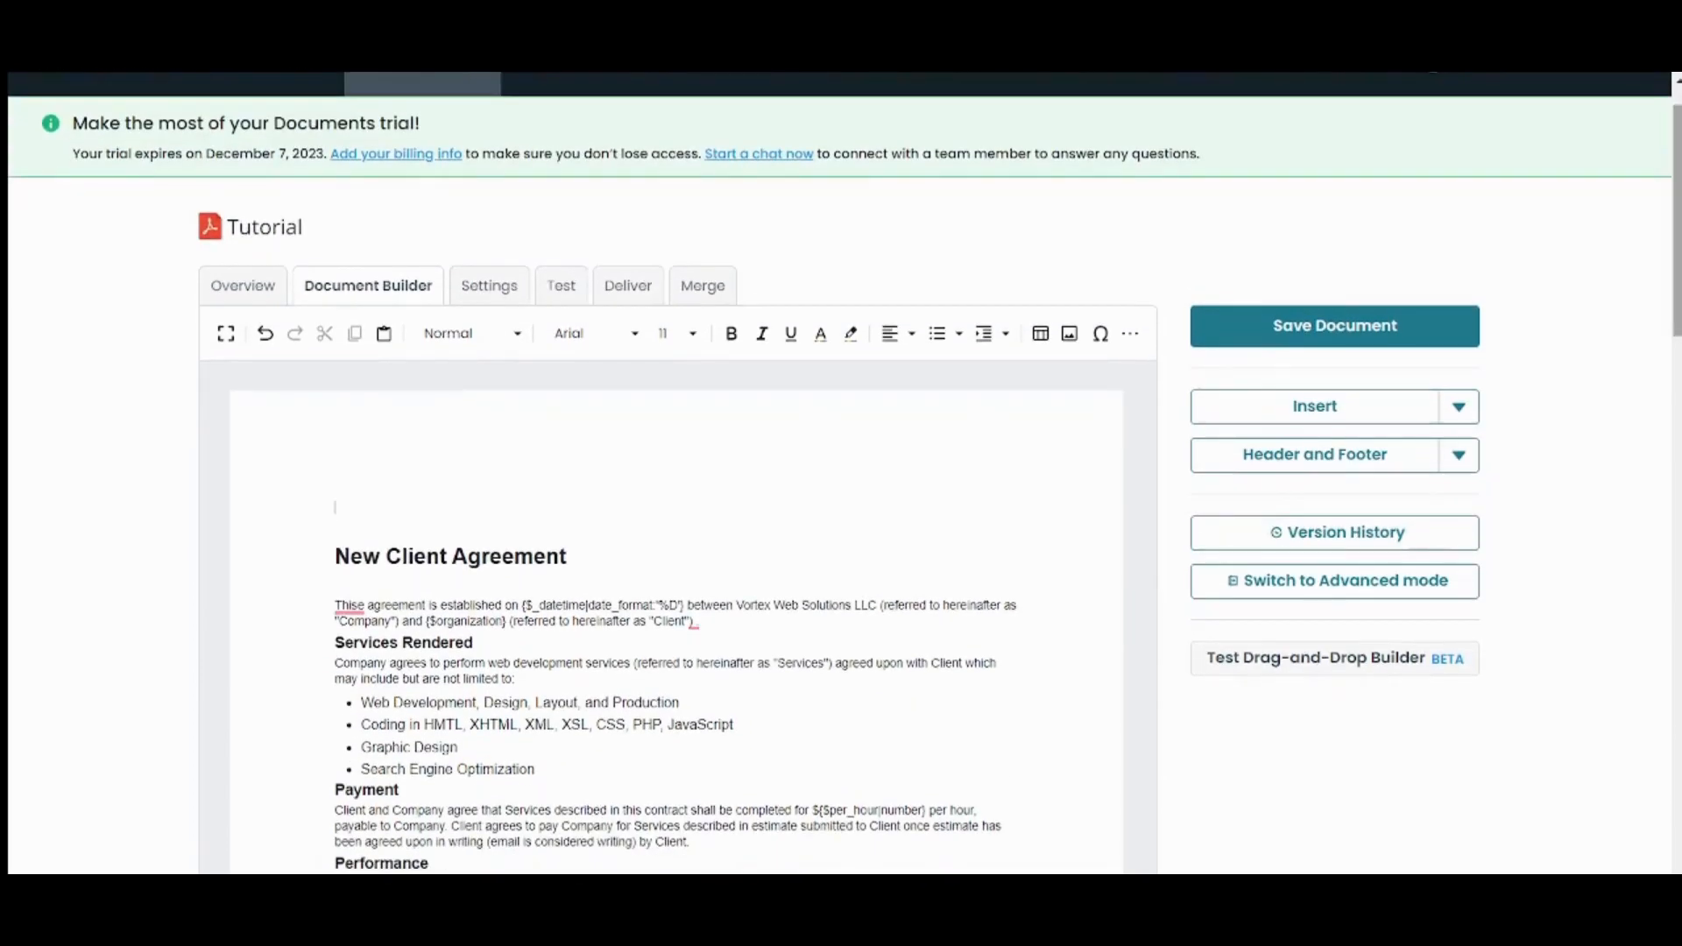
- Insert the second droplet oil-pump image from the image library above the New Client Agreement title and shrink it to a small logo
left_click(1068, 338)
left_click(532, 385)
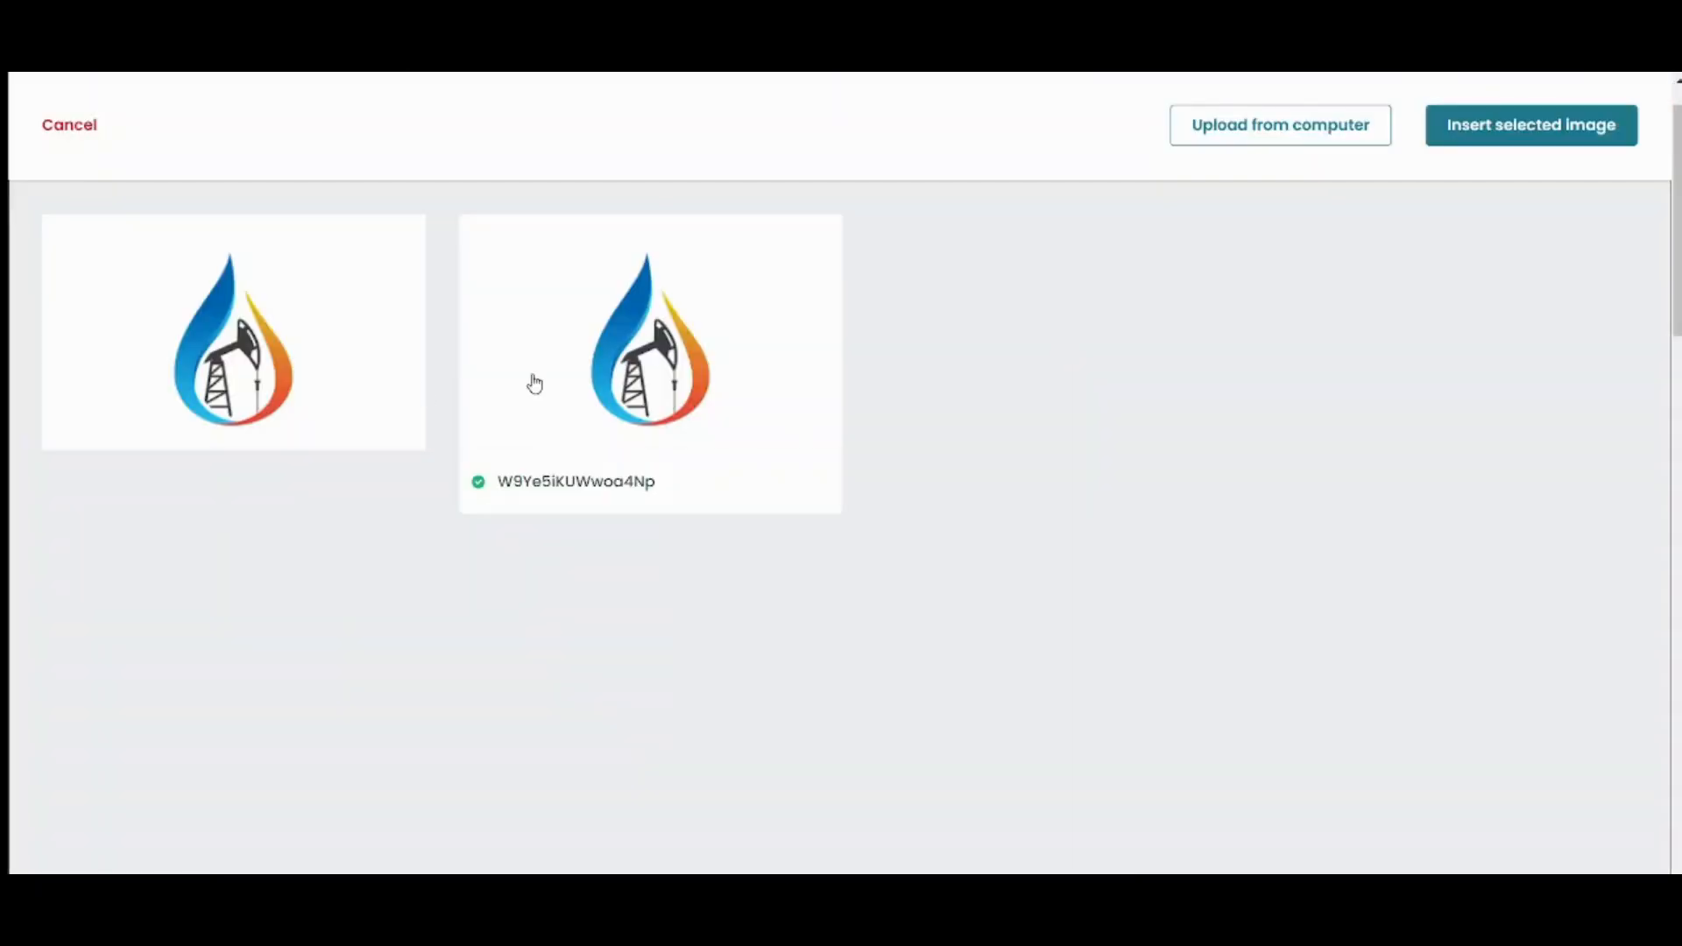
left_click(1492, 131)
left_click_drag(322, 732, 649, 664)
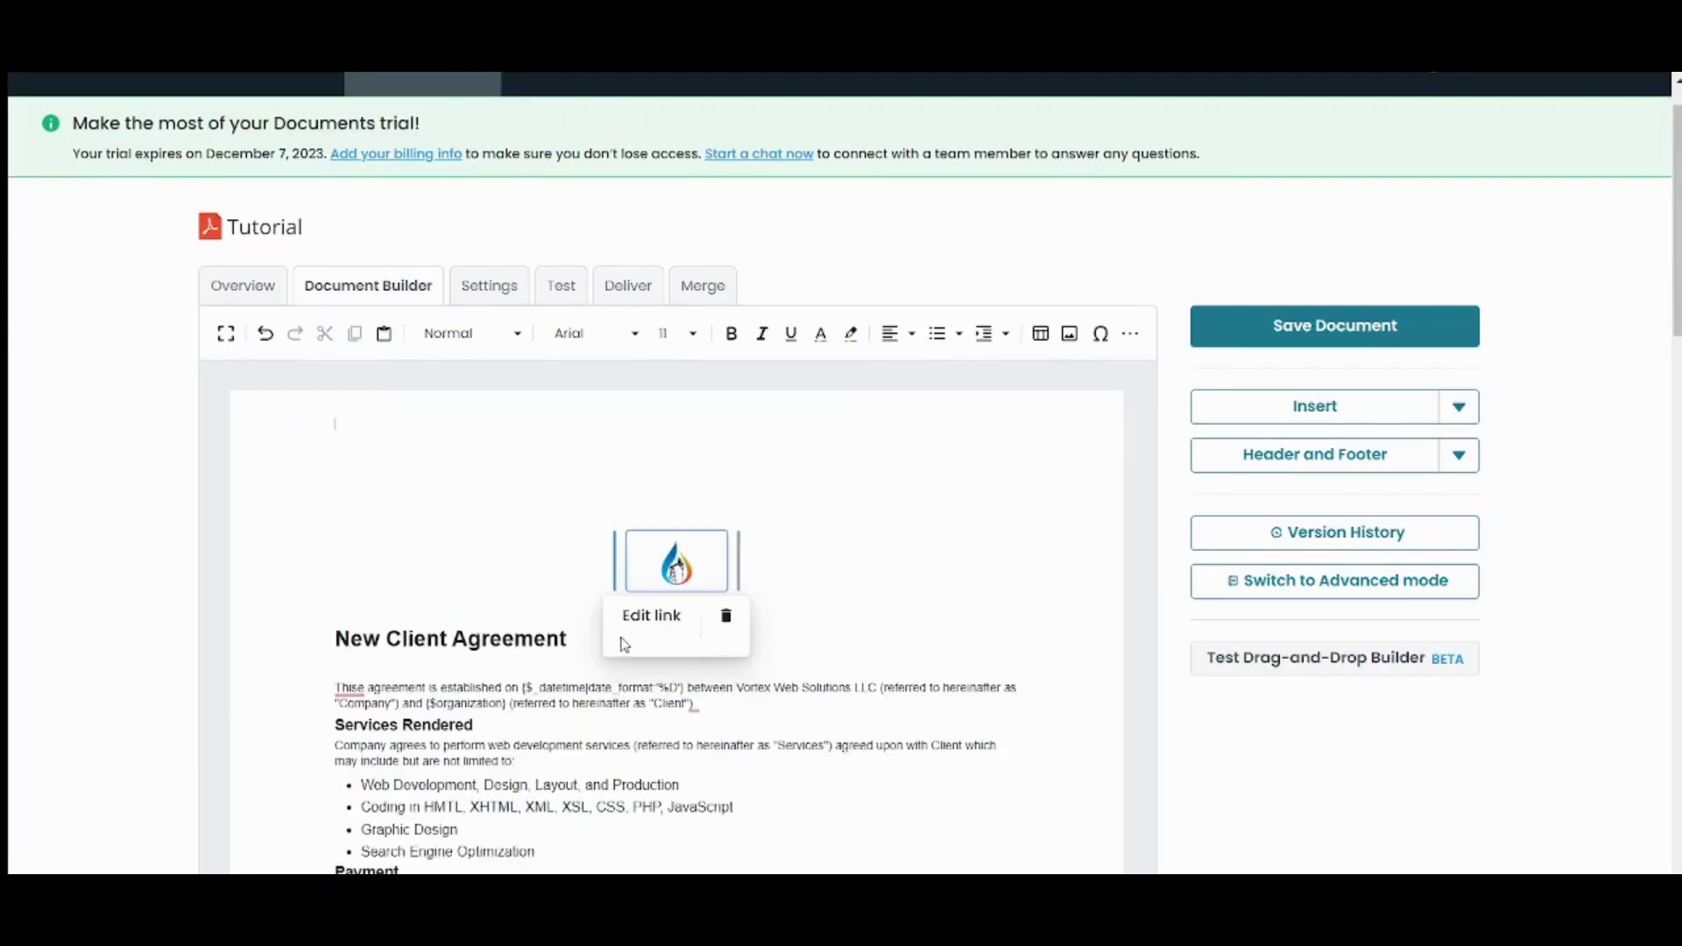
- Centre the New Client Agreement title and set its font to Baskerville
left_click(536, 658)
double_click(565, 649)
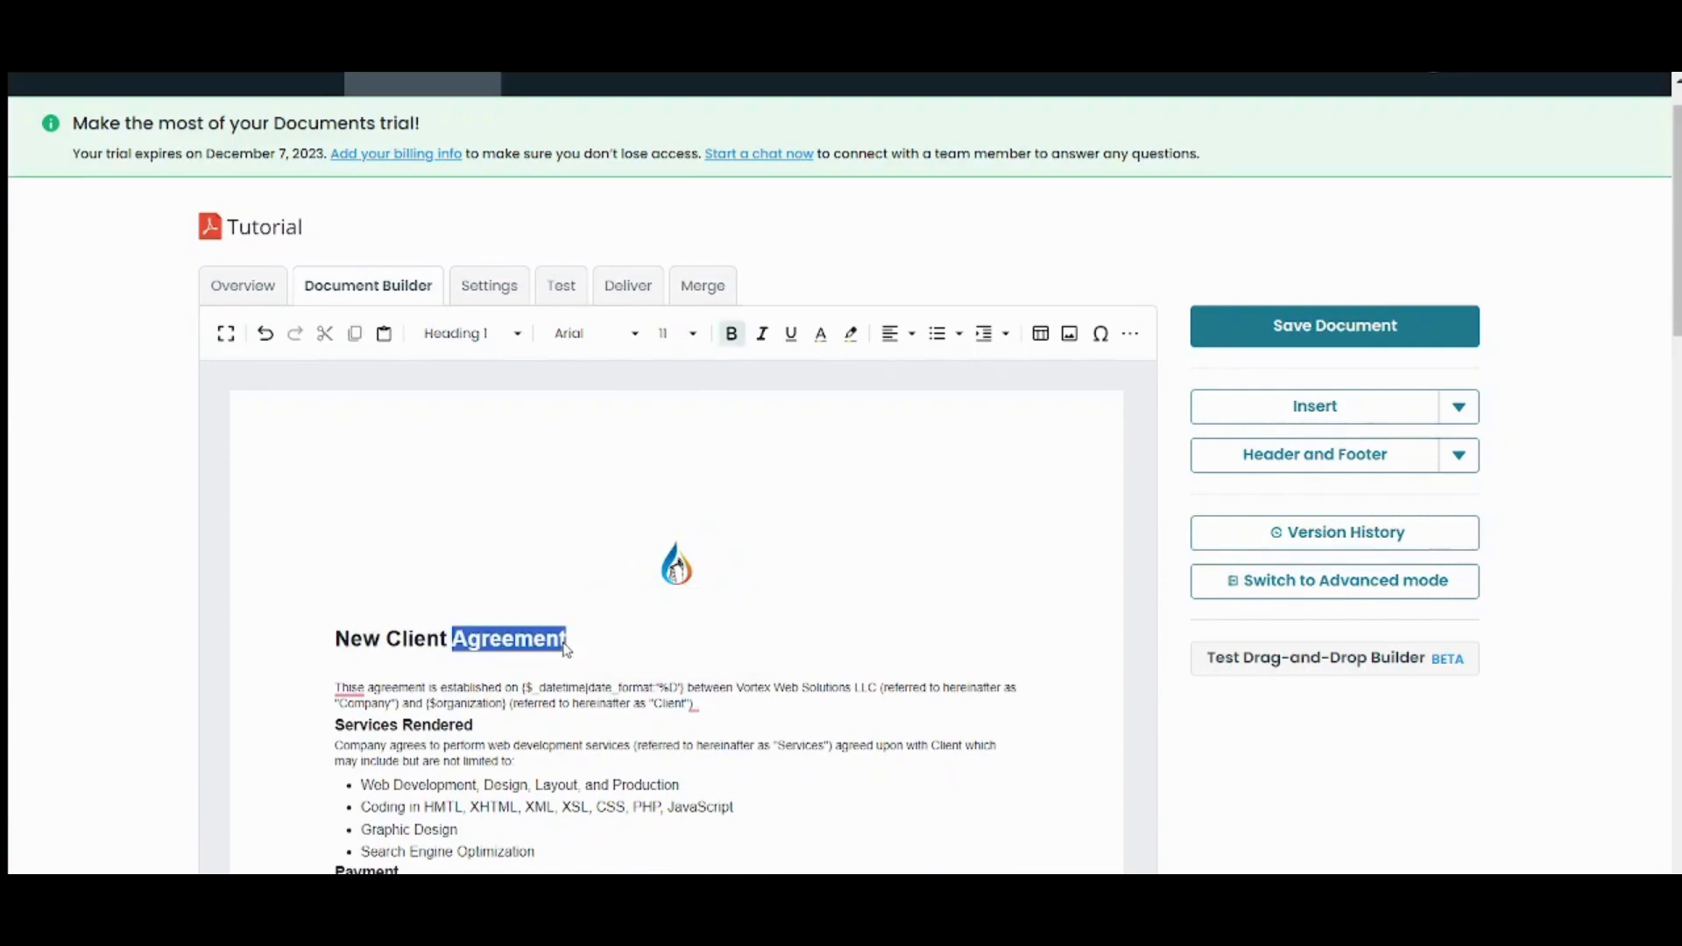
left_click_drag(568, 649, 317, 636)
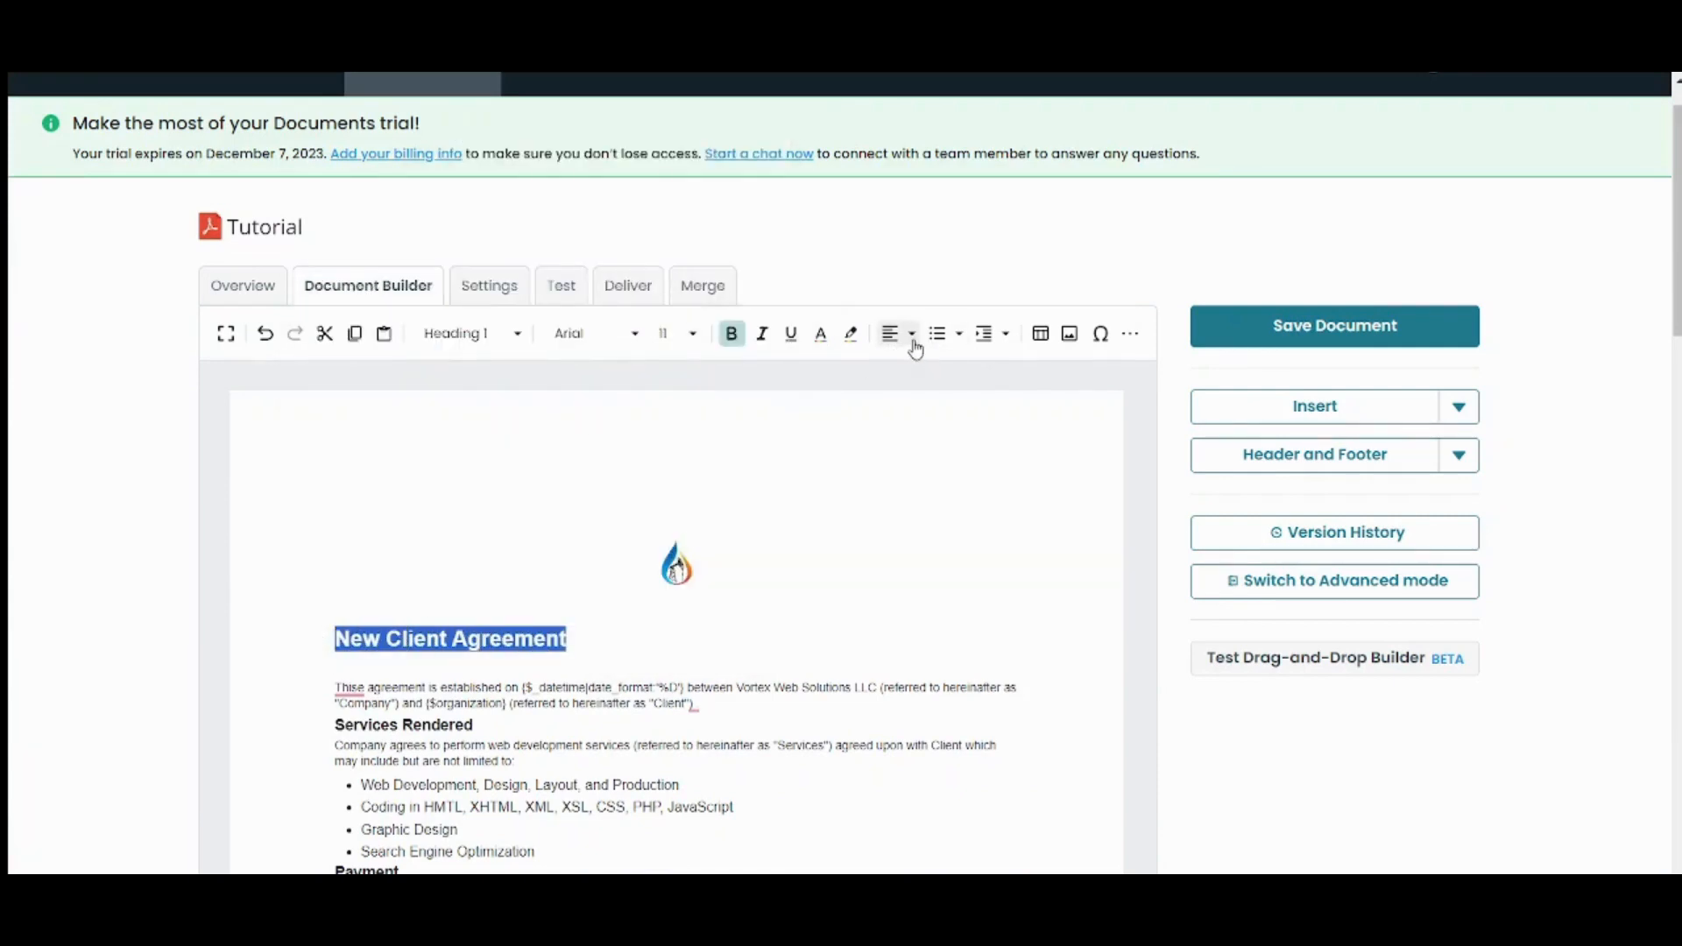
left_click(913, 341)
left_click(931, 371)
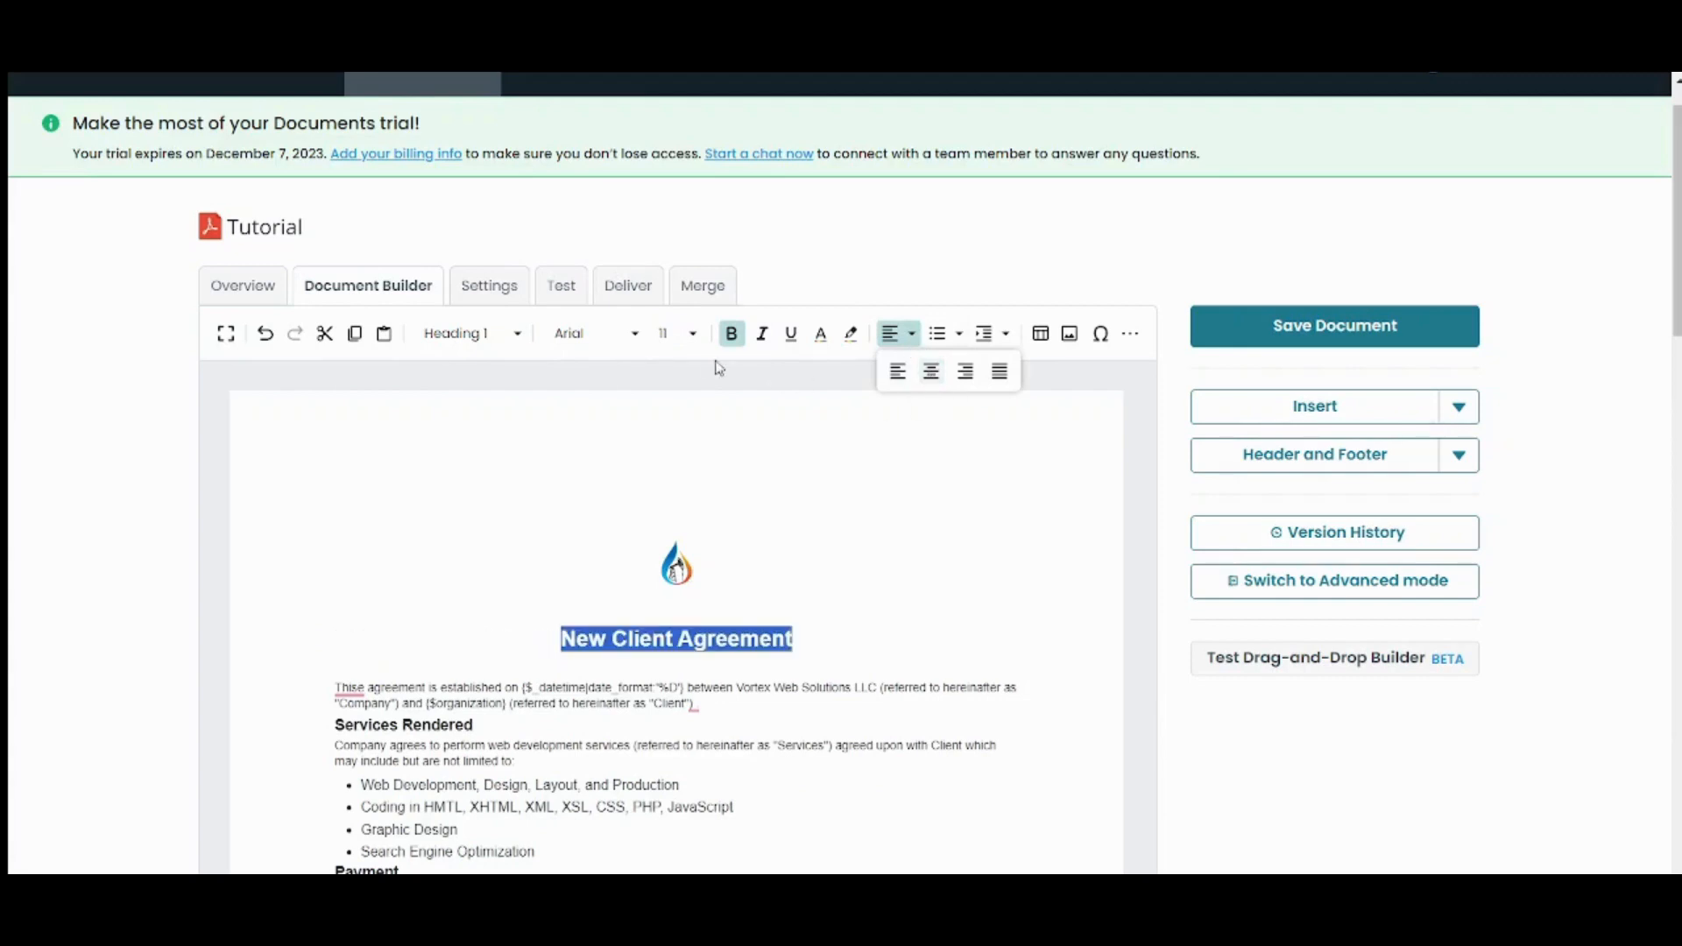
left_click(625, 333)
left_click(605, 414)
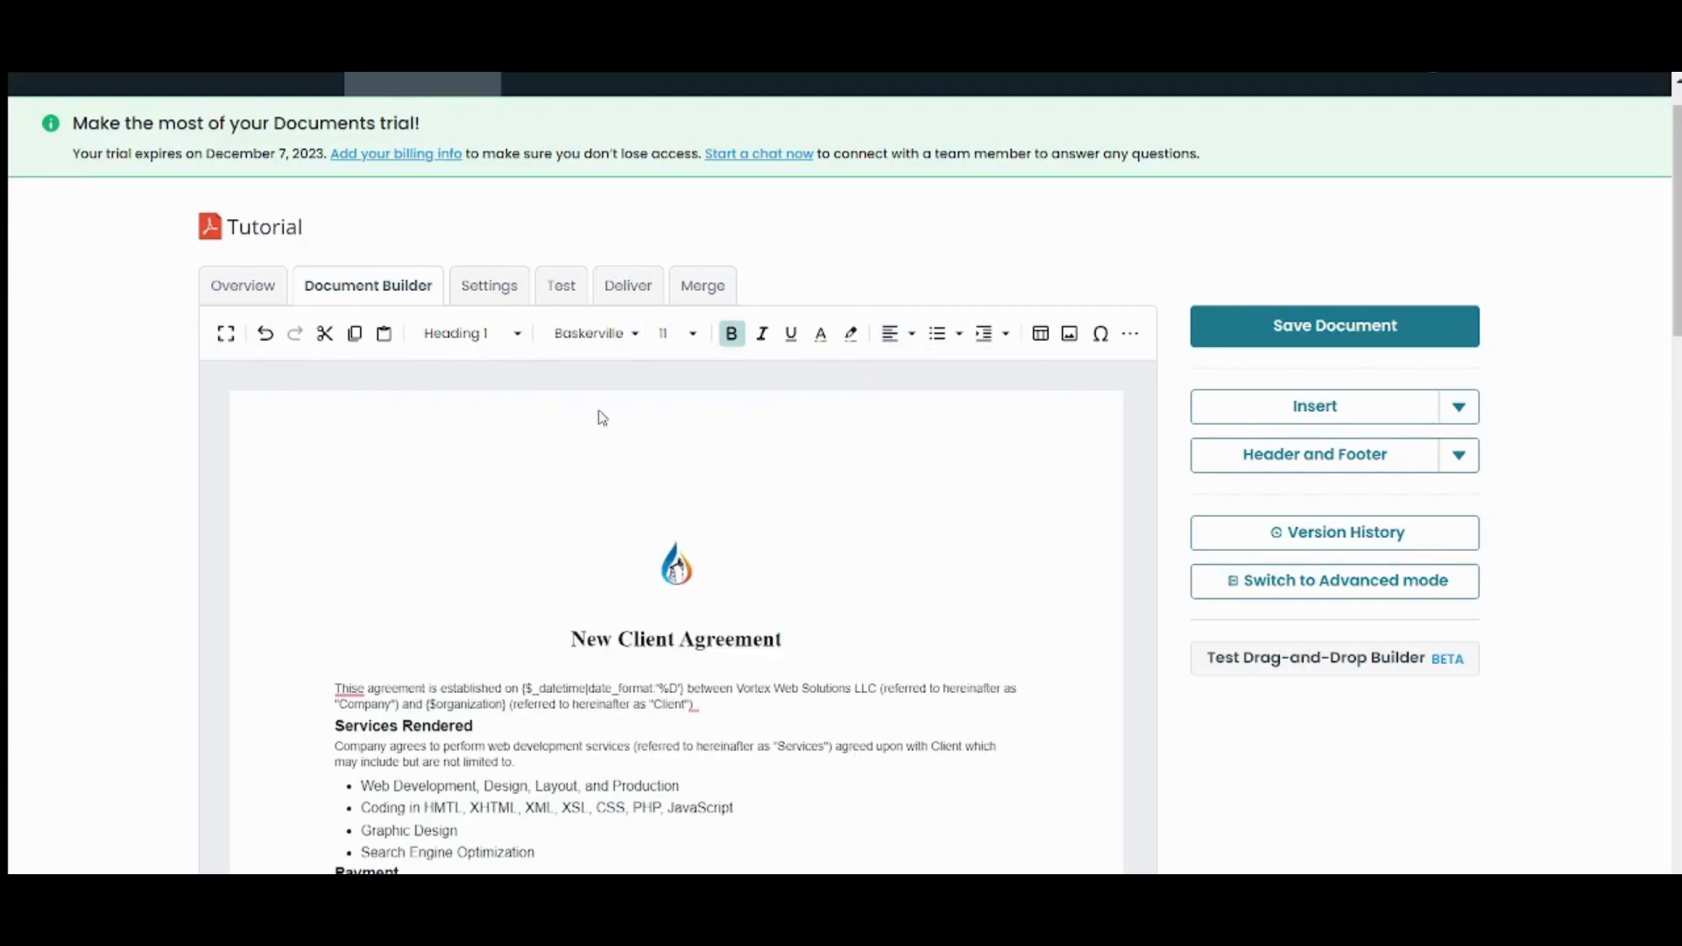
- Try font size 16 on the New Client Agreement title, and set it to 28 instead
left_click(692, 335)
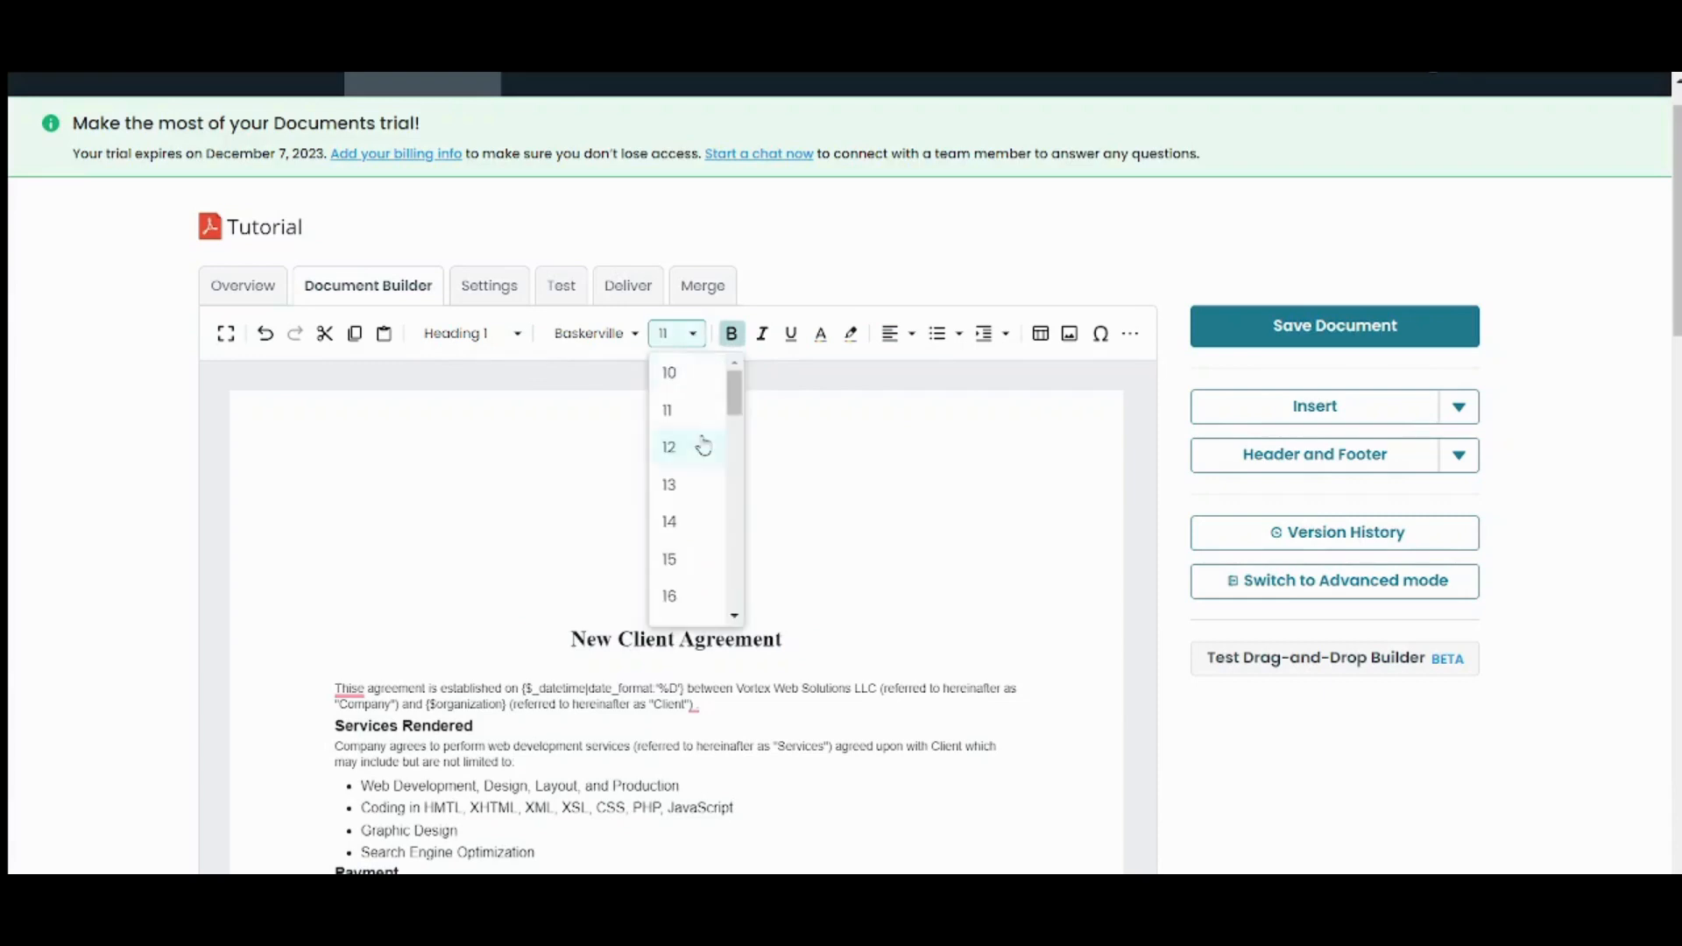
left_click(675, 605)
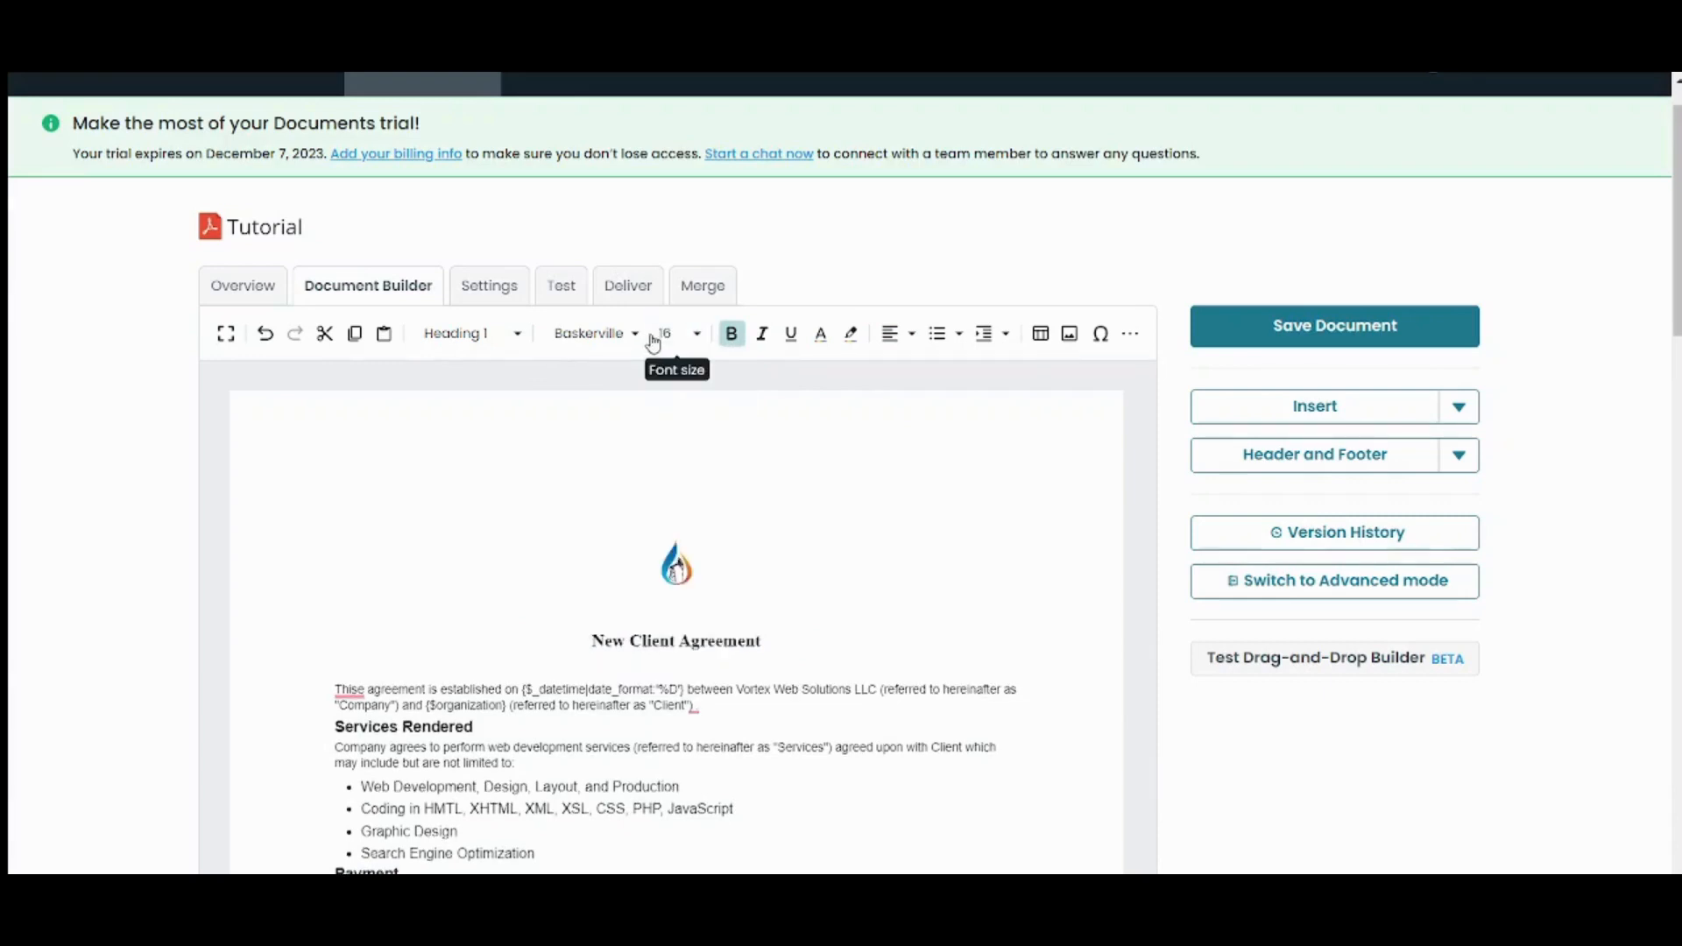
left_click(692, 335)
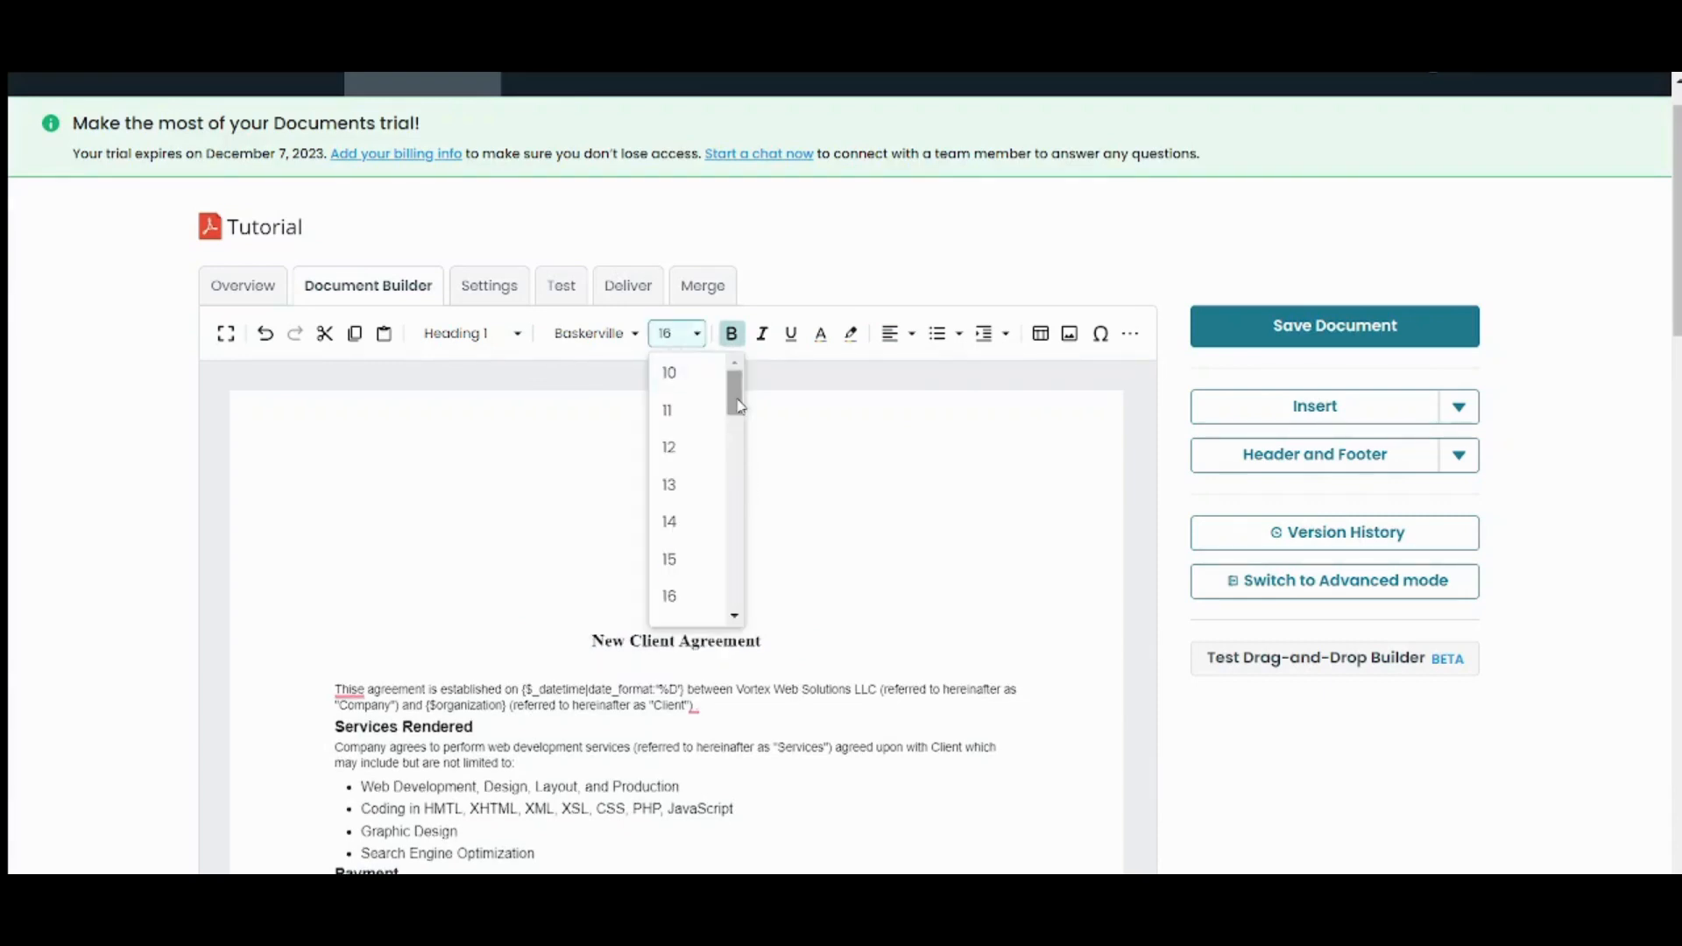
left_click_drag(738, 405, 755, 473)
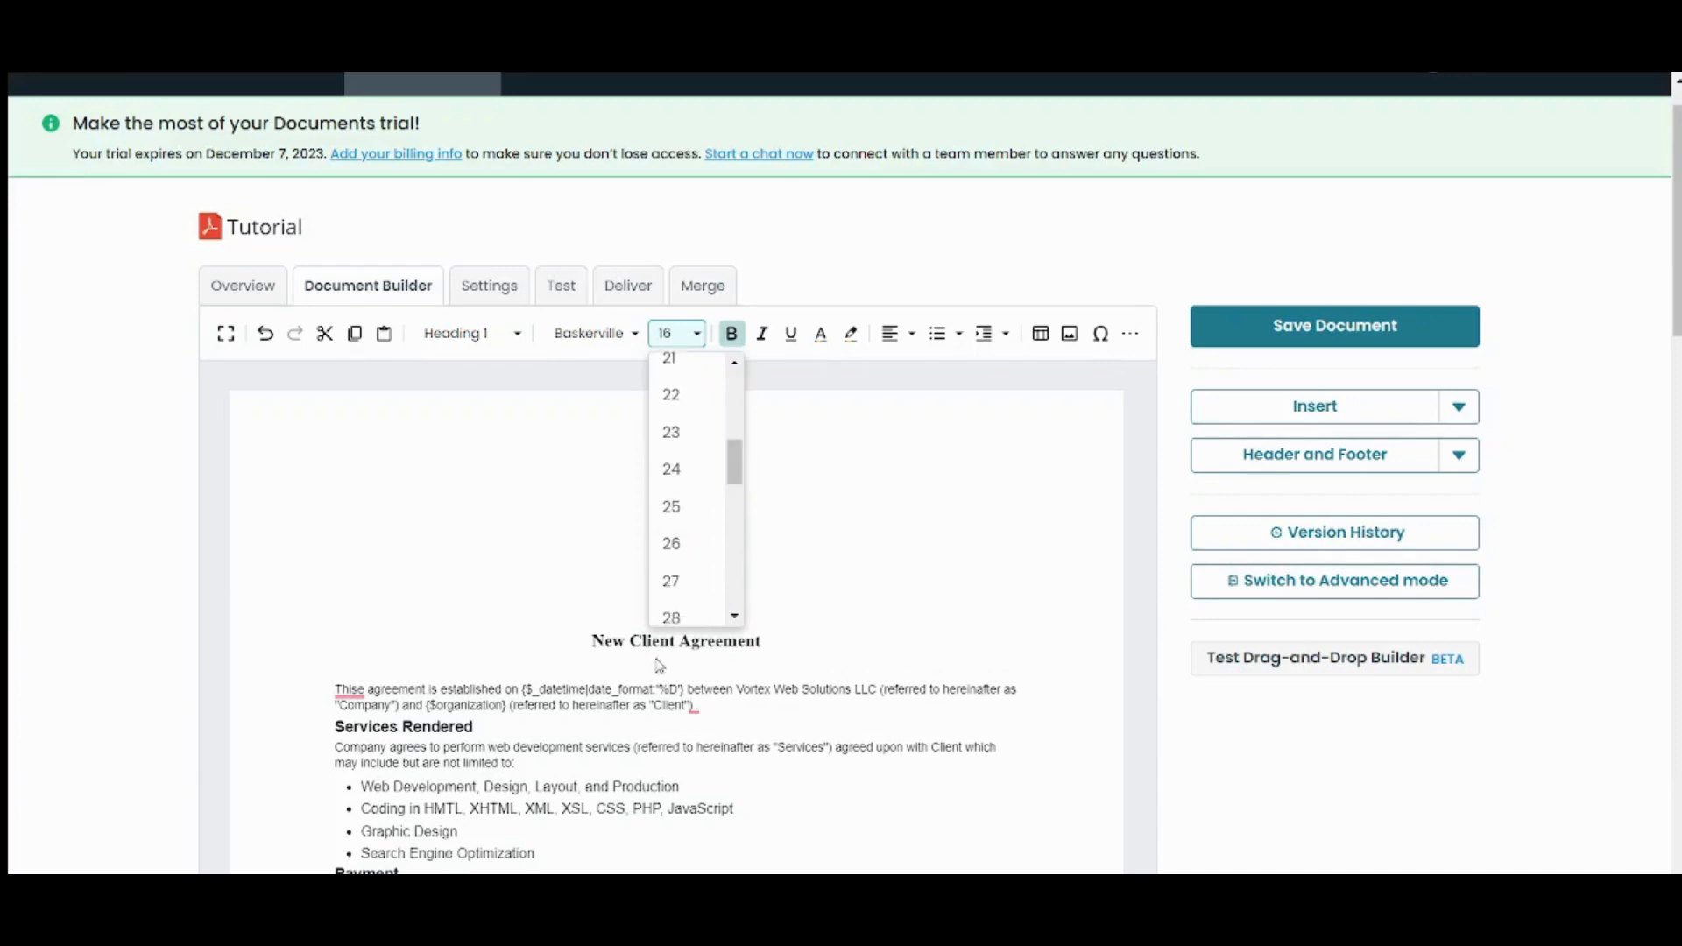
left_click(670, 619)
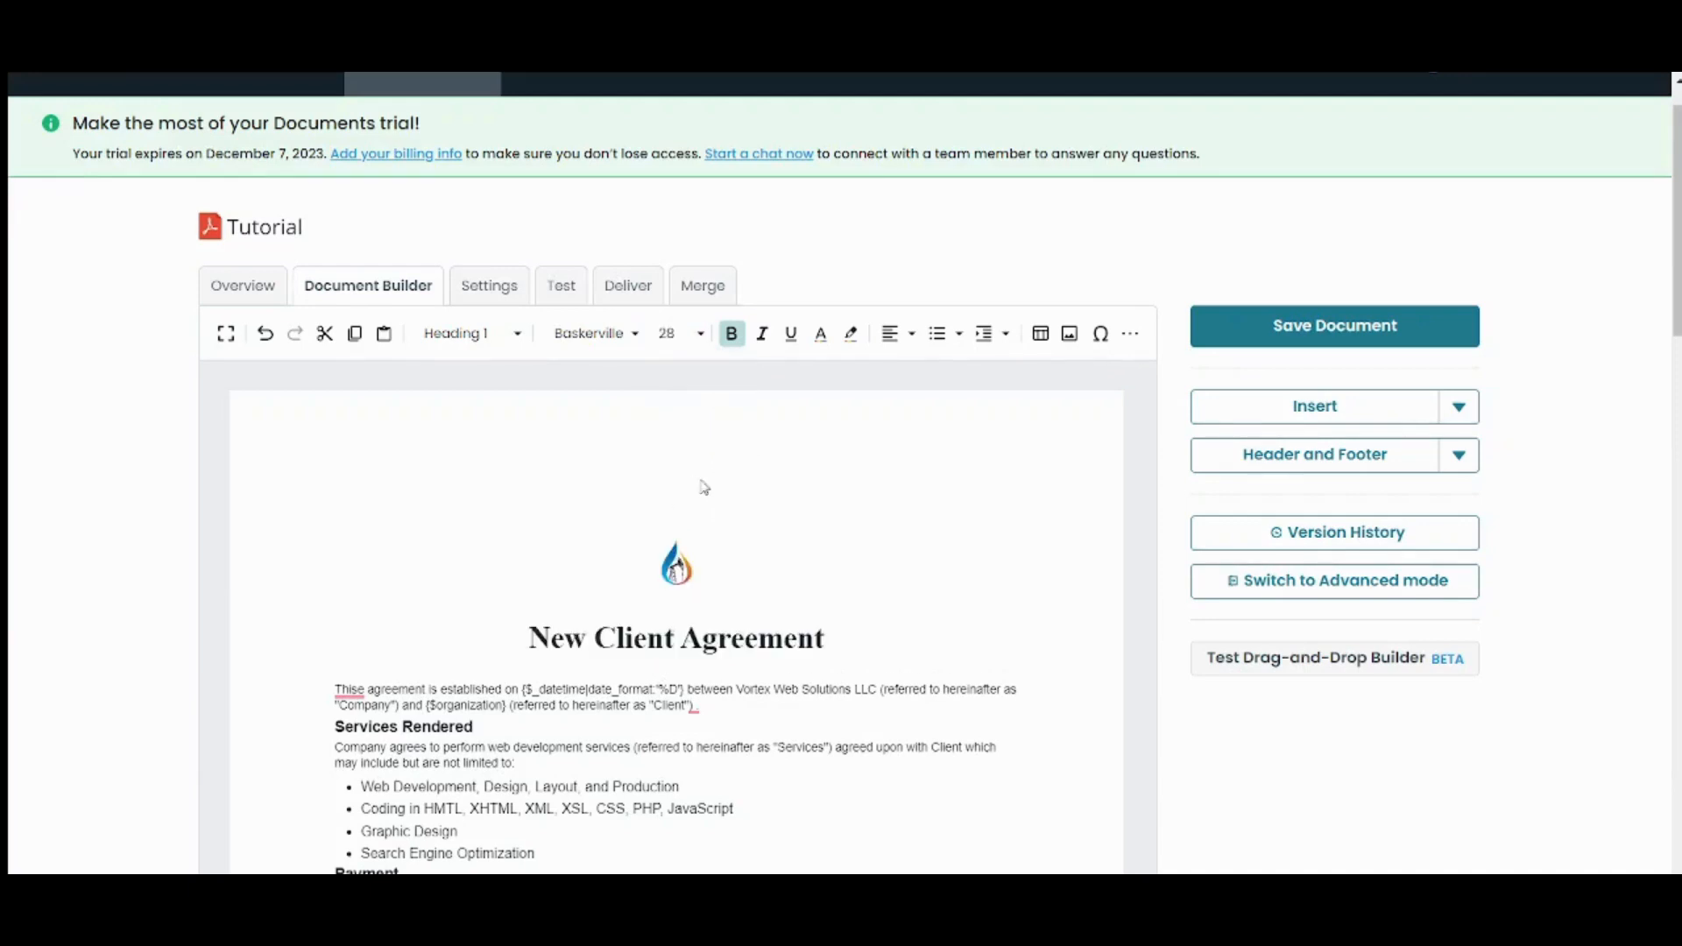
- Examine the contract text down to the name and title placeholders in the Signing the Contract section
scroll(931, 601, "down", 2)
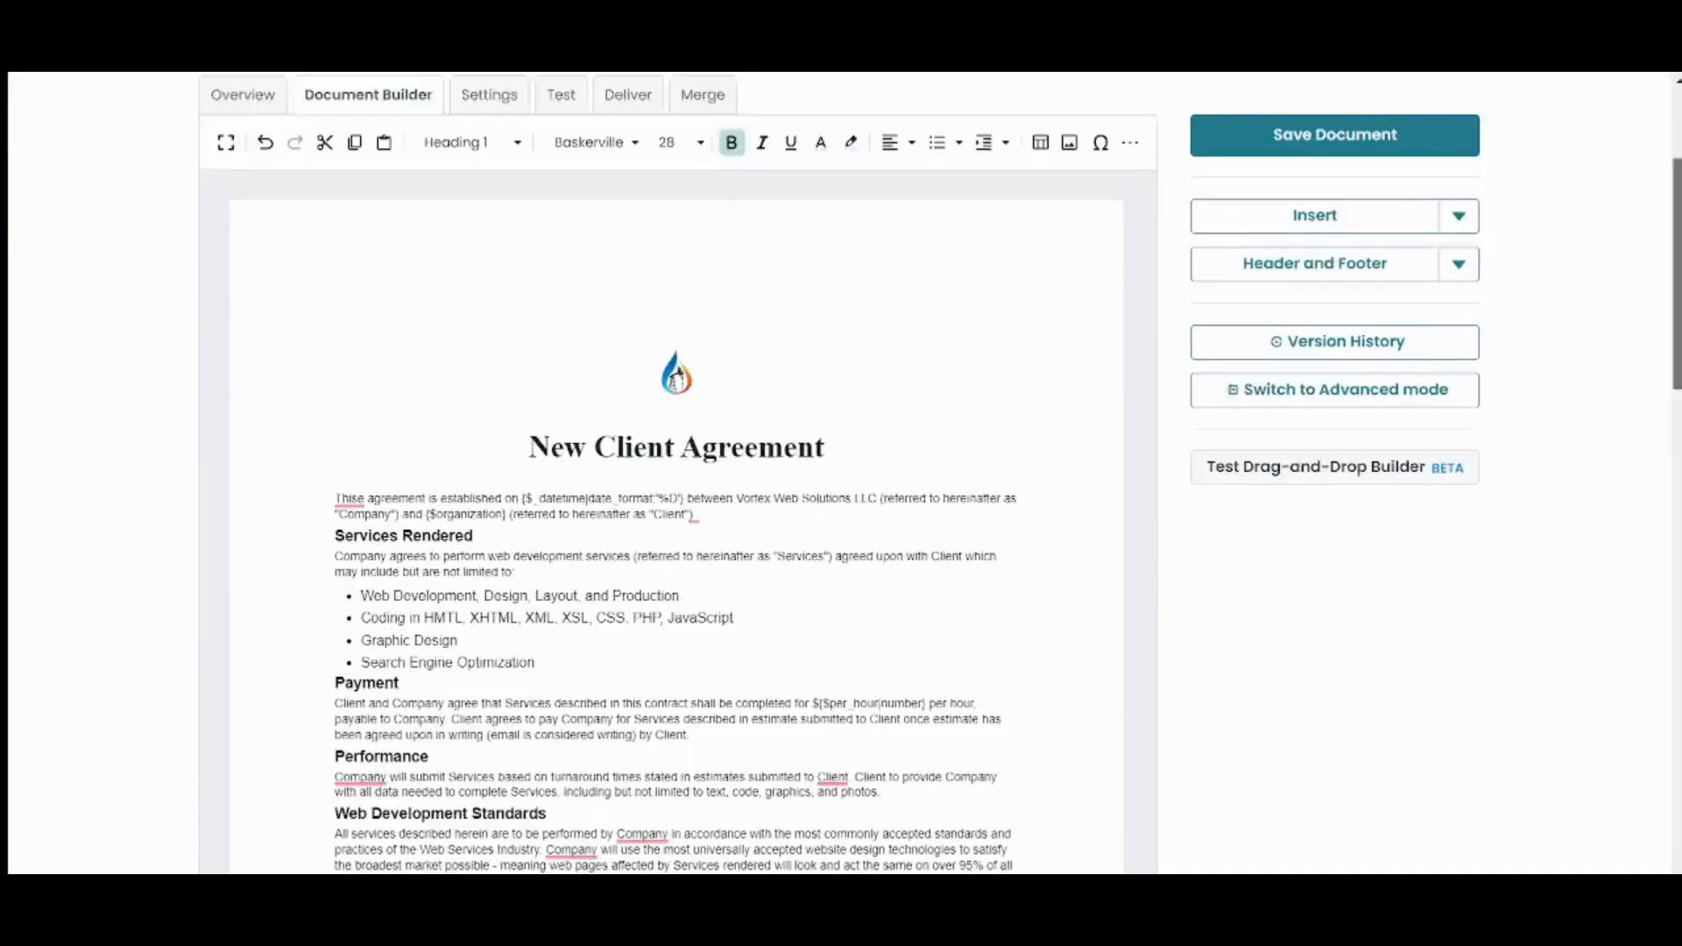
scroll(676, 526, "down", 15)
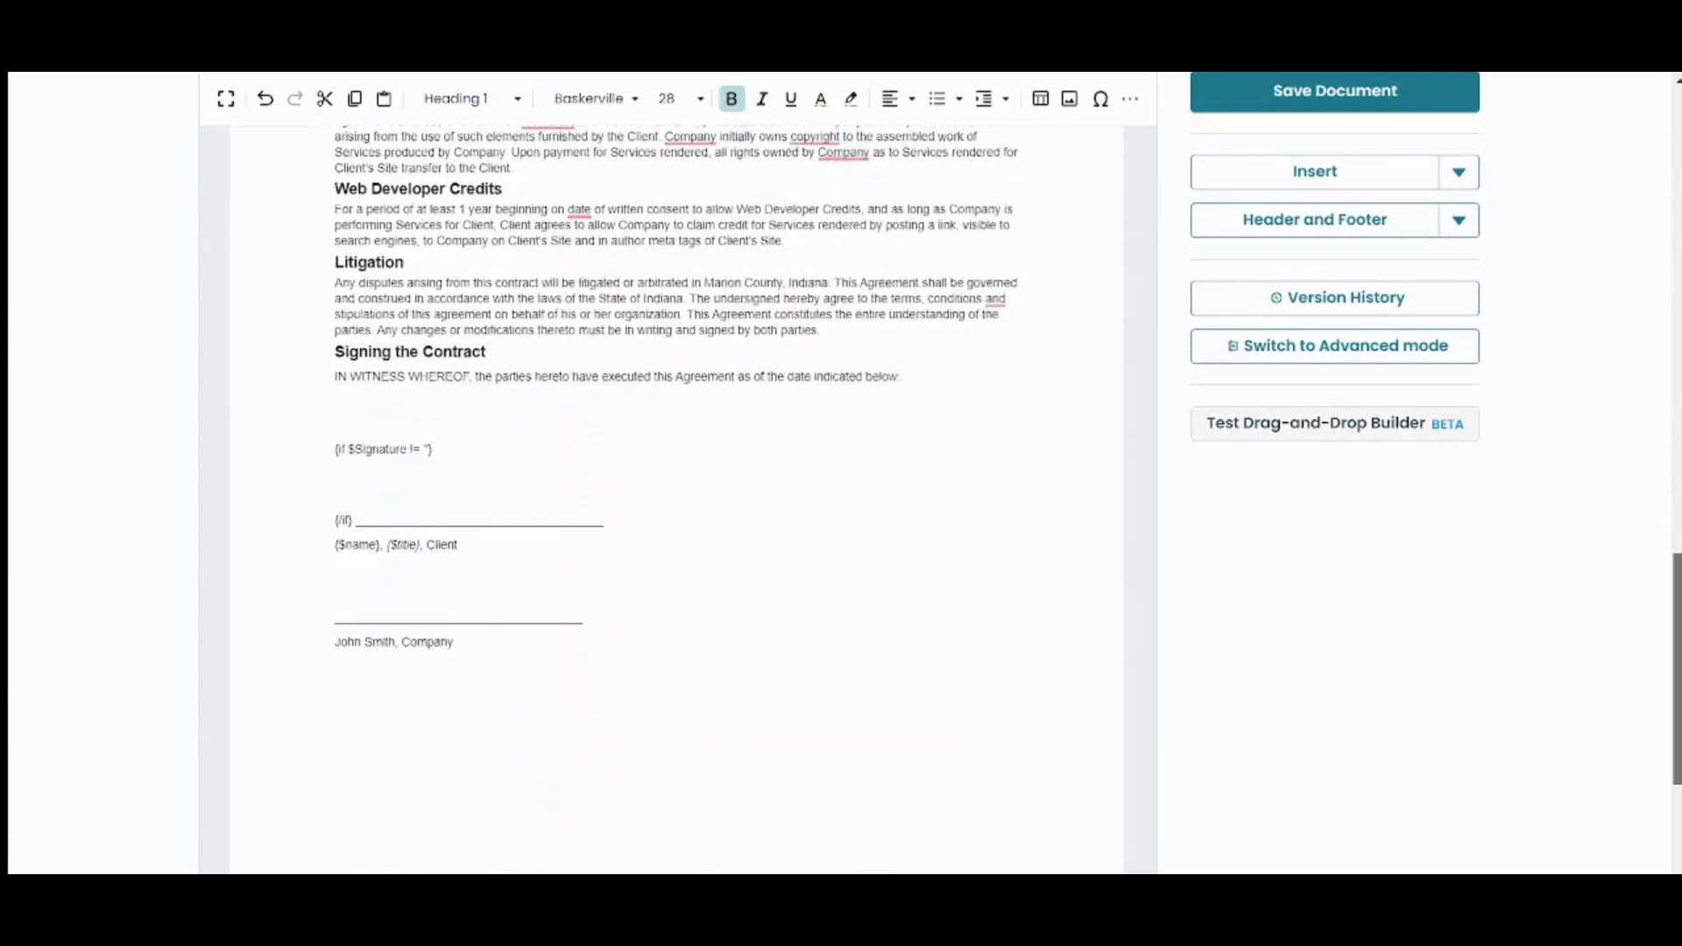
scroll(420, 488, "down", 1)
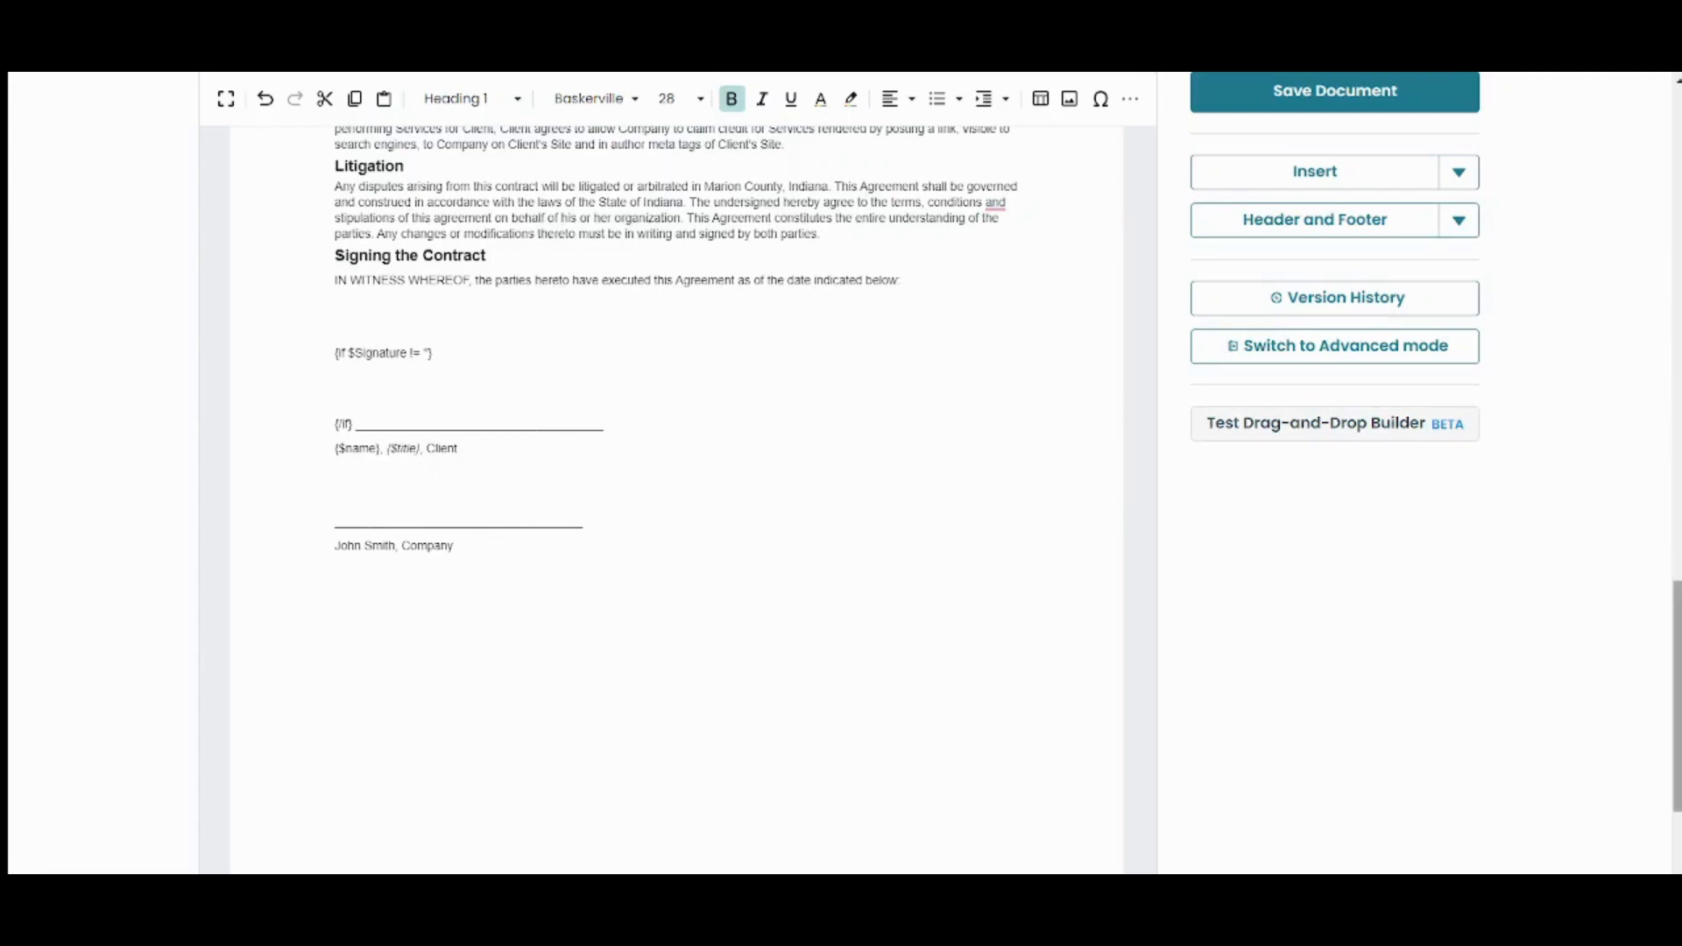
- Test the document with the client's name in the name field and Tutorial as the title
left_click_drag(1677, 657, 1627, 187)
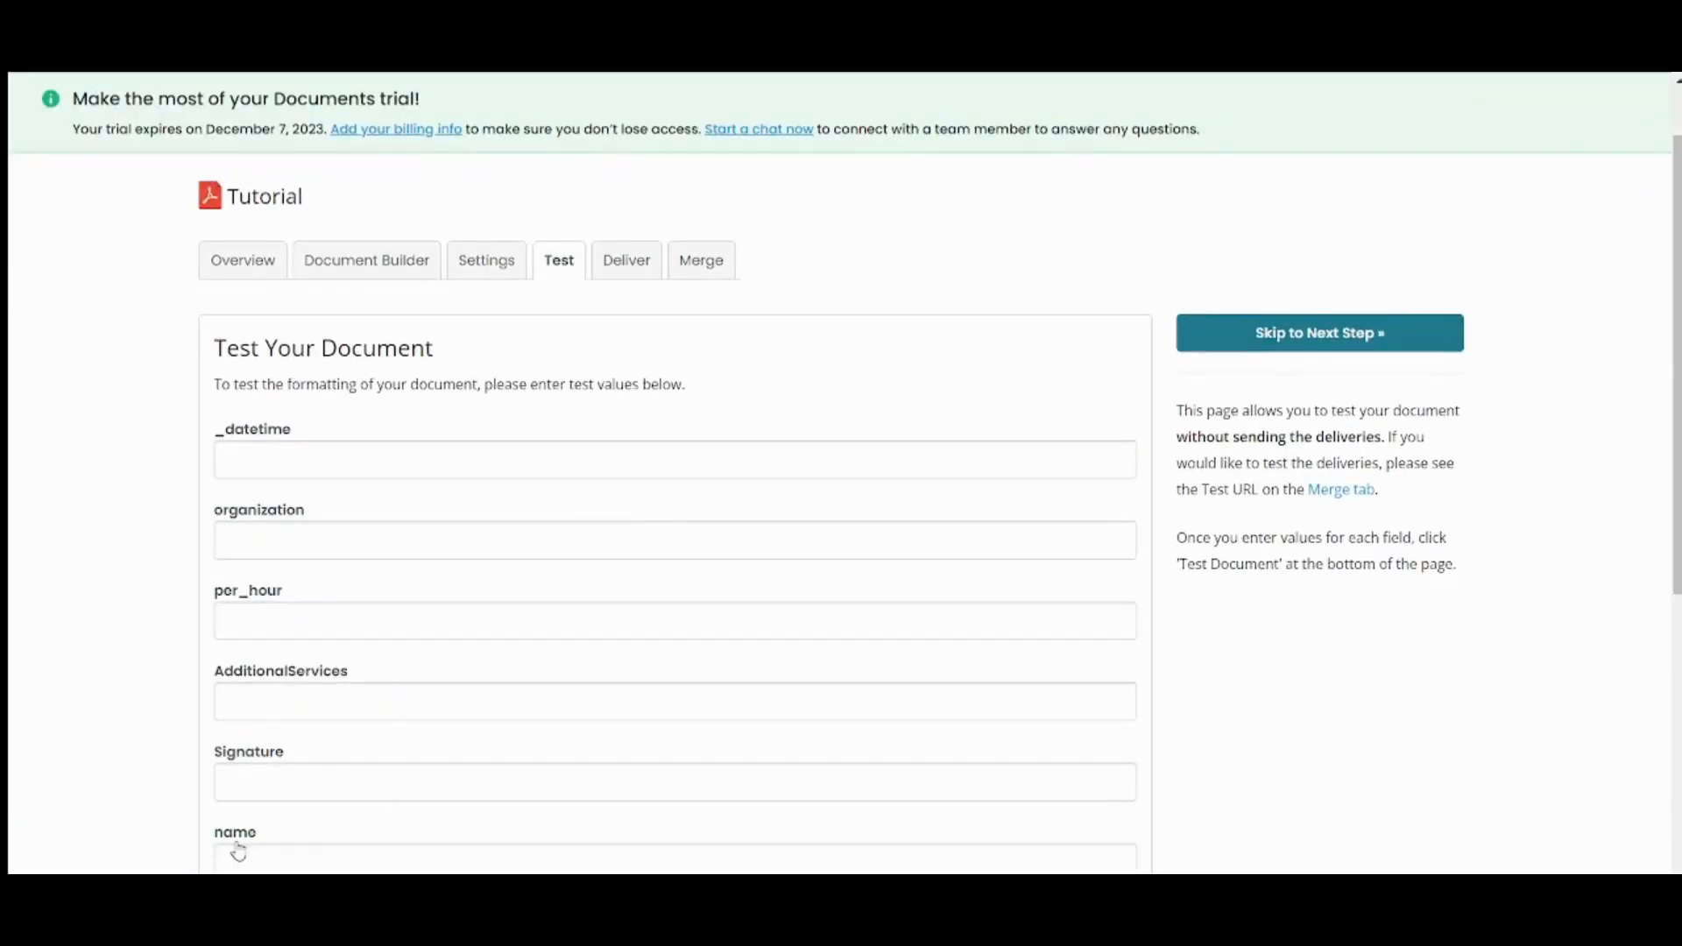
left_click(243, 852)
type("Seif")
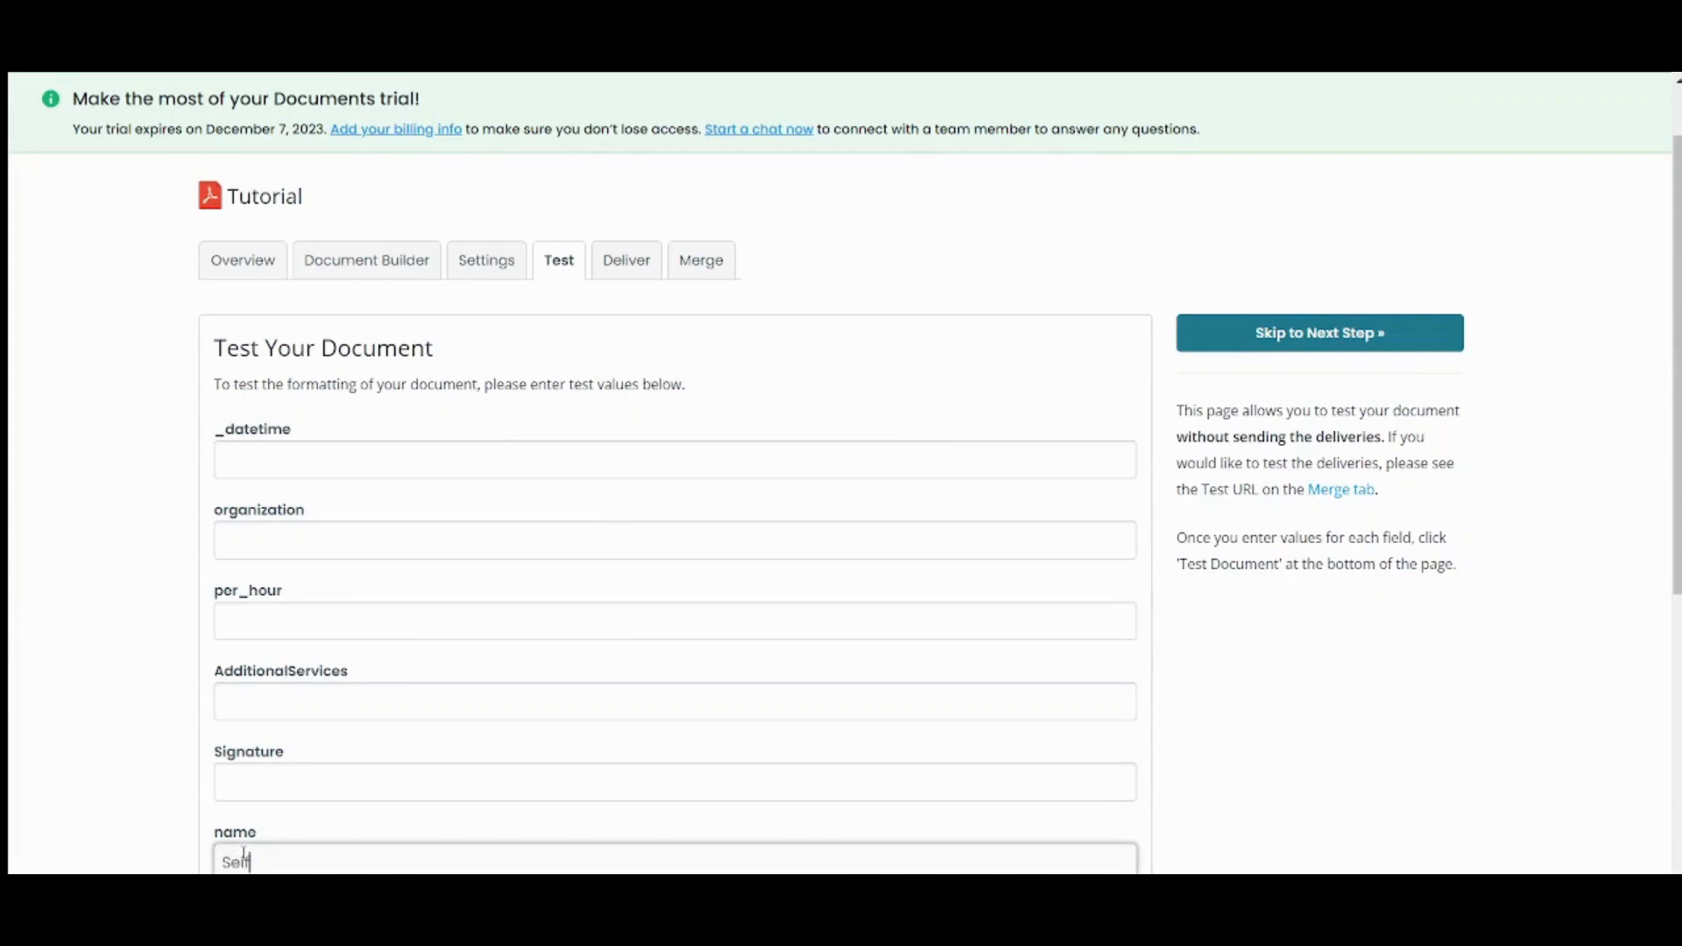
scroll(244, 852, "down", 3)
scroll(834, 642, "down", 1)
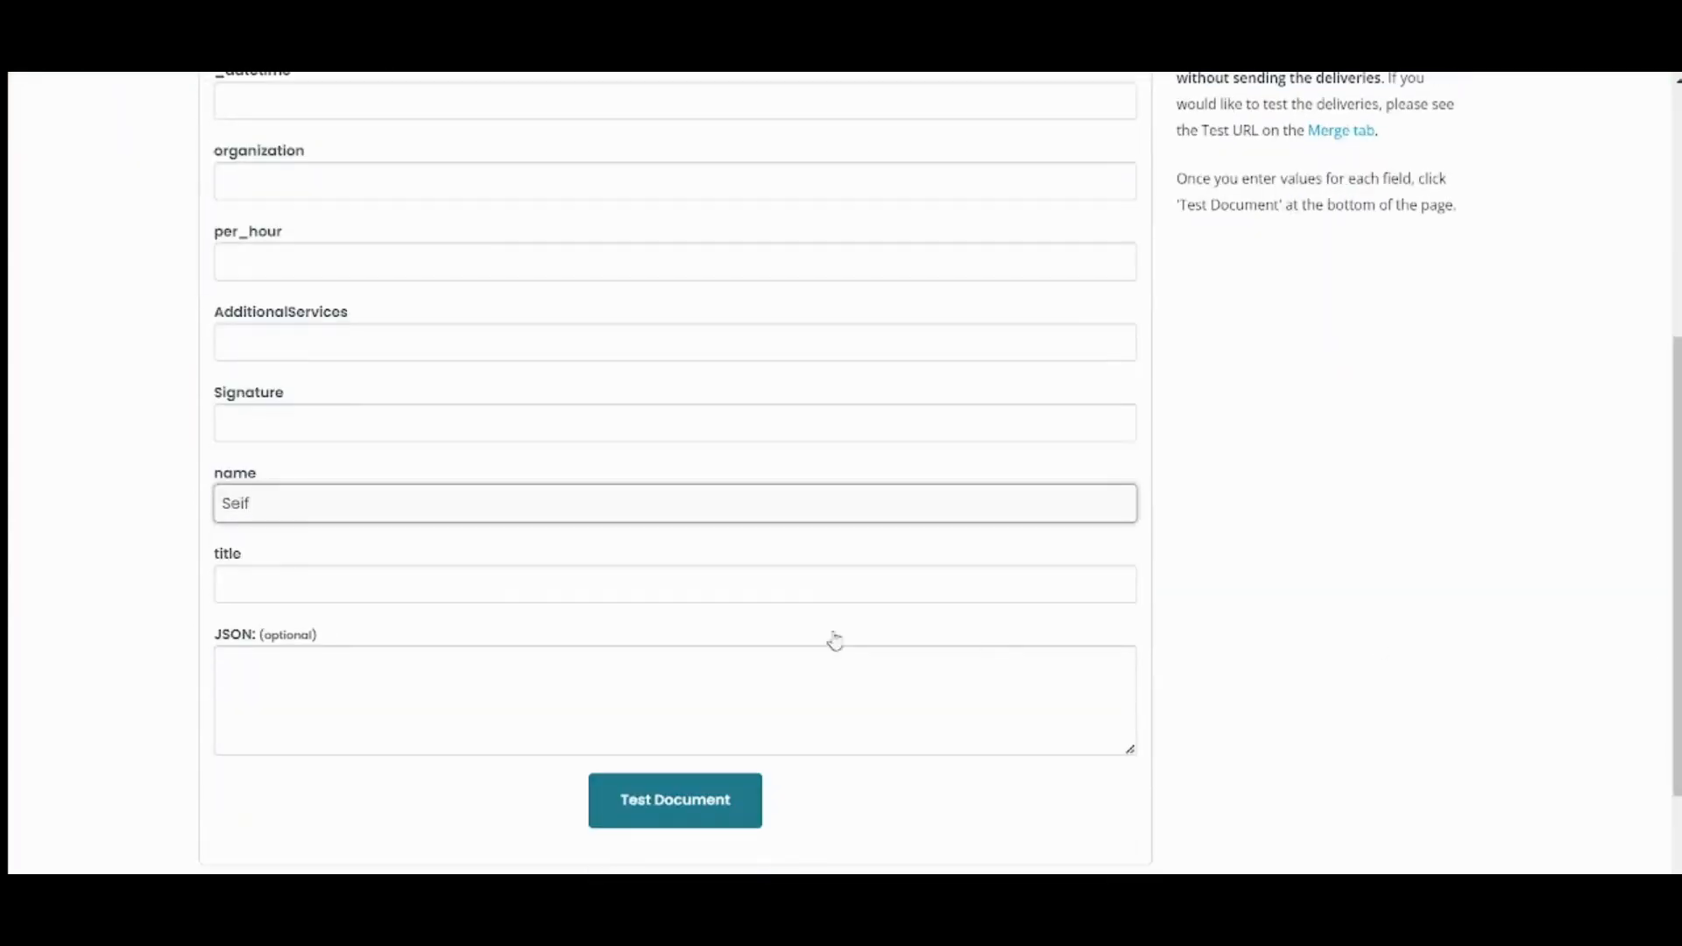
left_click(520, 597)
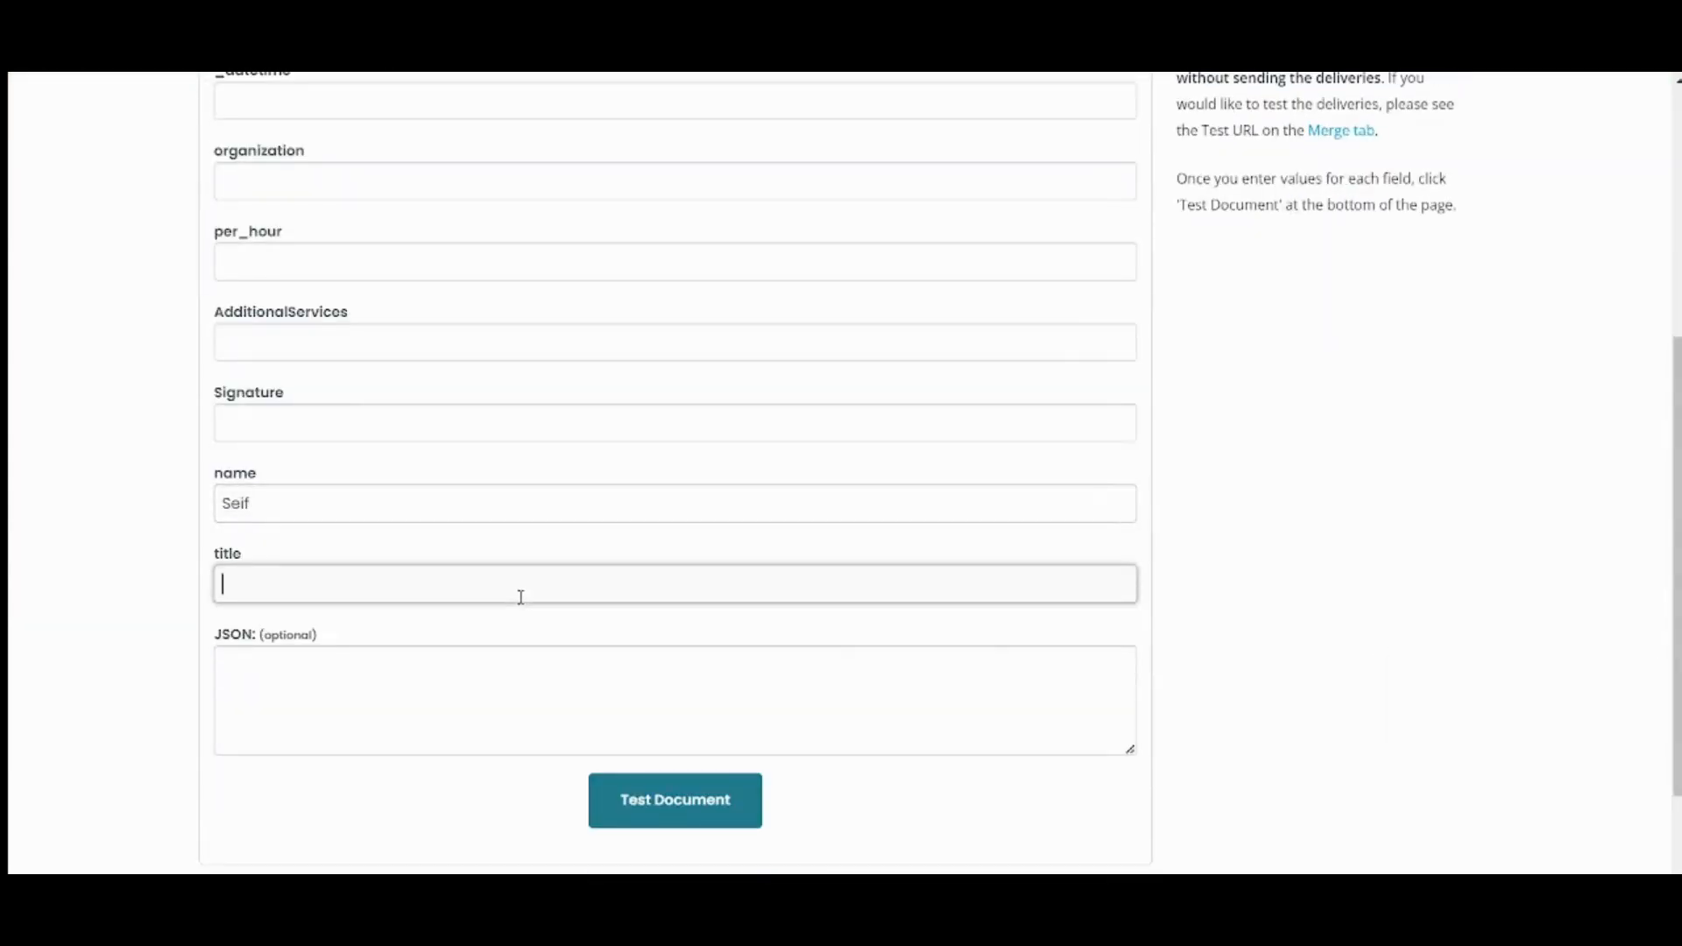
type("Tutorial")
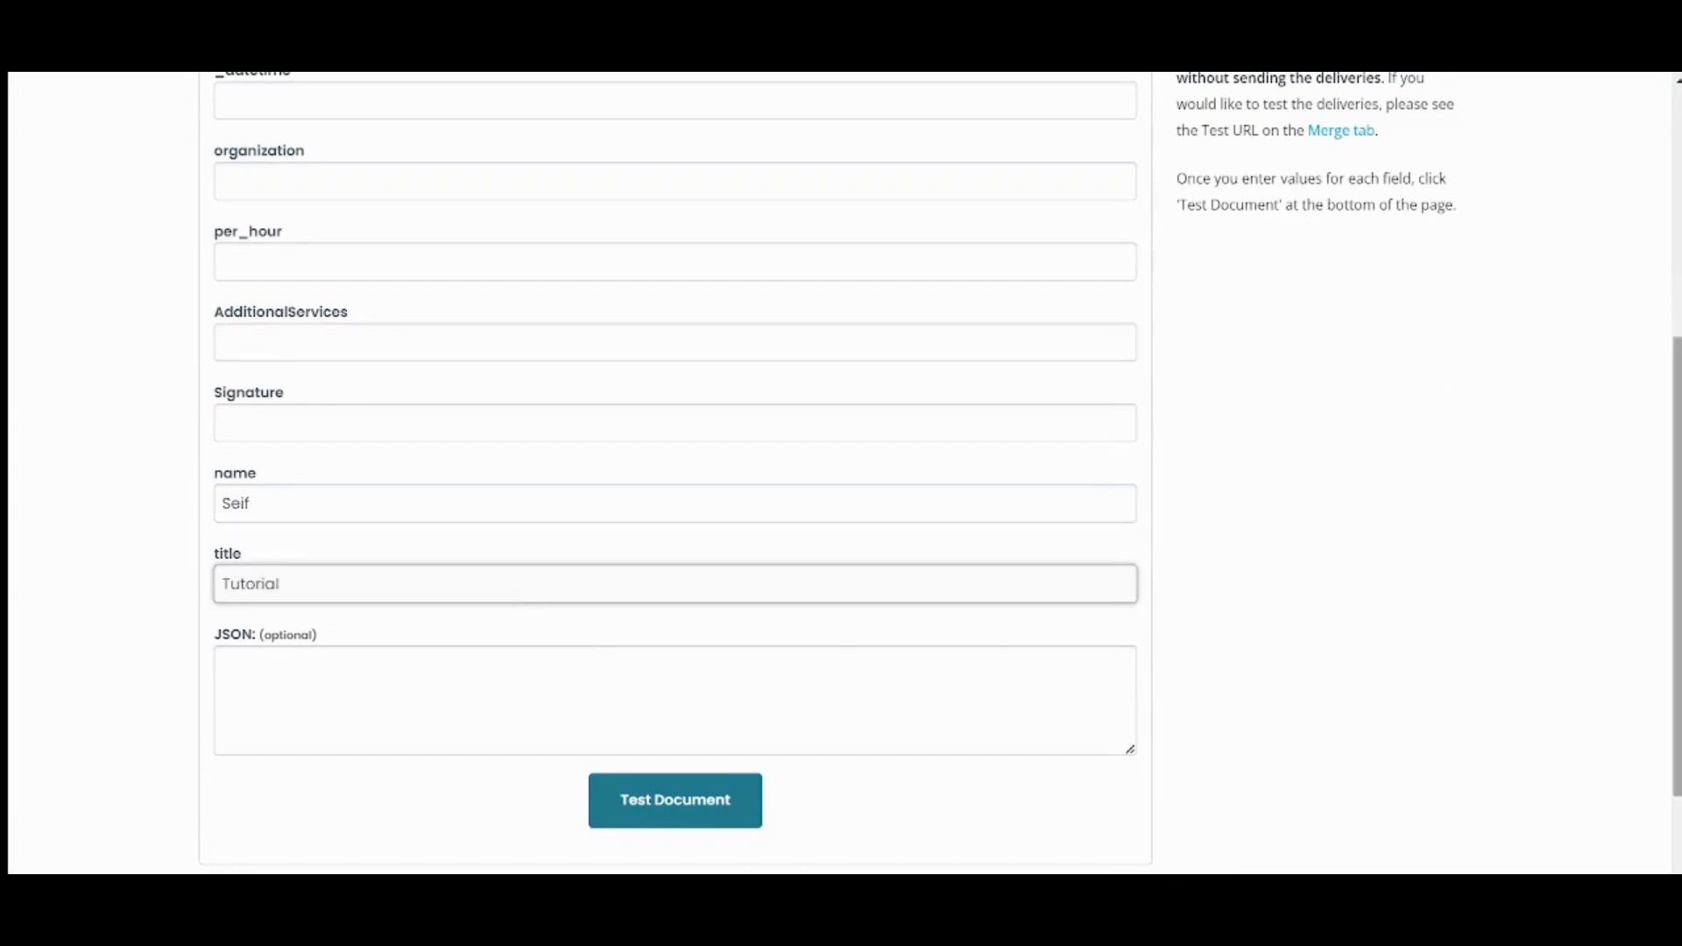
mouse_move(1678, 410)
left_mouse_down()
mouse_move(1679, 330)
mouse_move(1679, 428)
left_mouse_up()
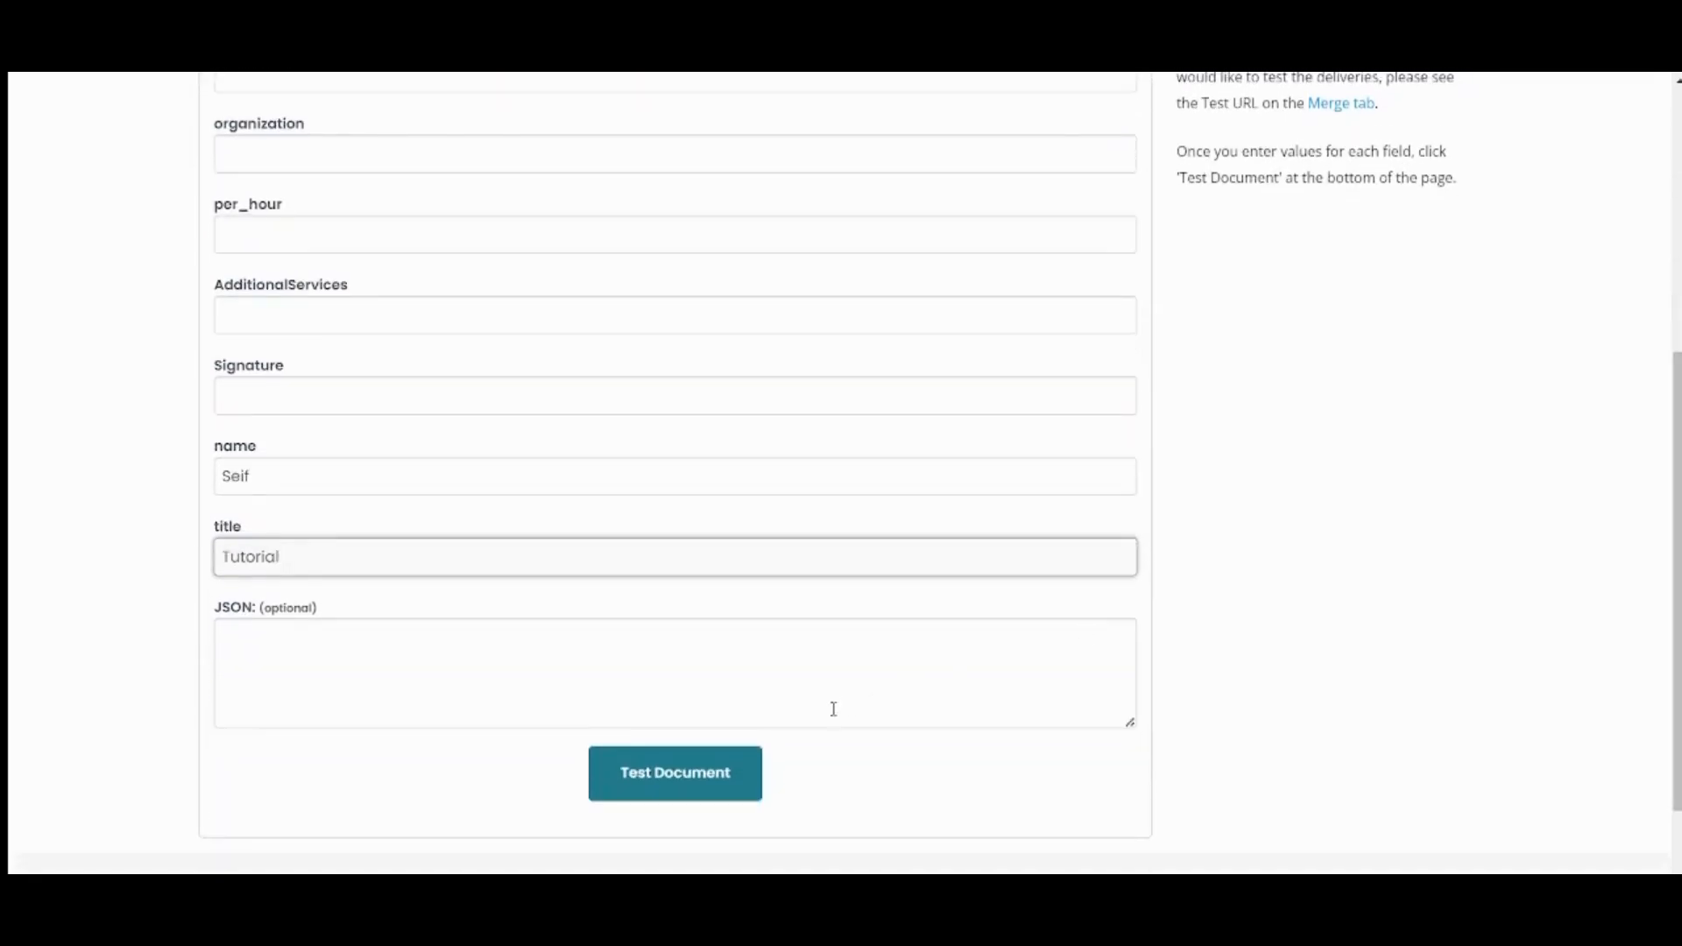
left_click(701, 769)
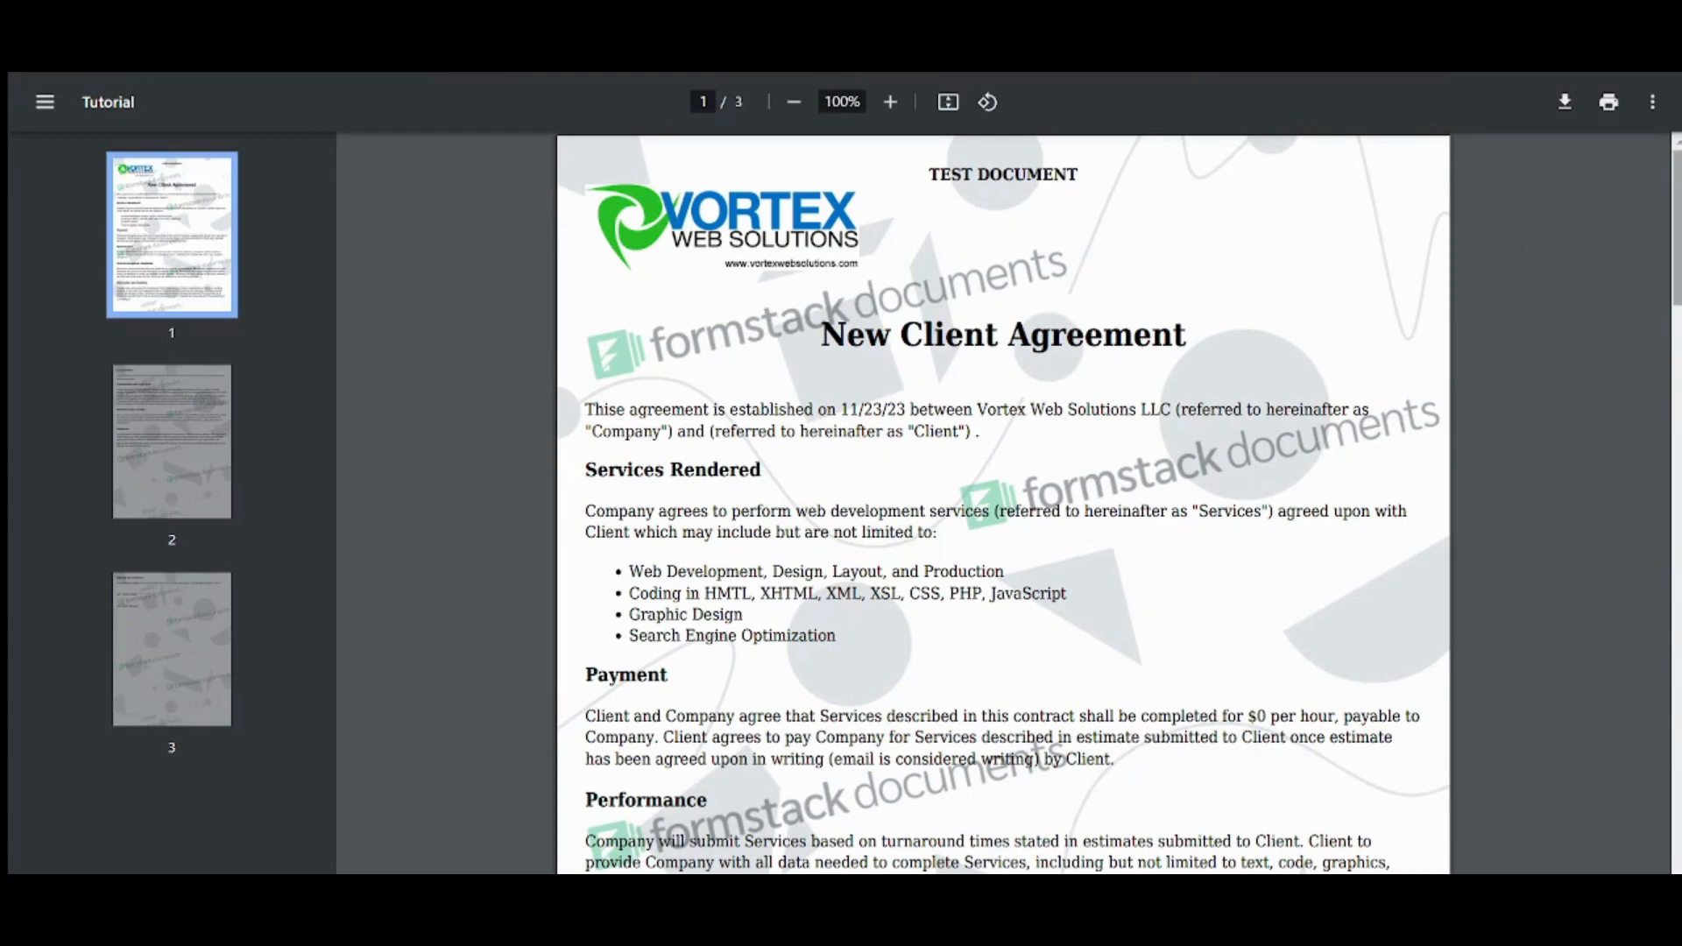
- Examine the generated test PDF through to the signing section, checking the merged client name and title
scroll(1677, 229, "down", 2)
scroll(1677, 229, "up", 2)
scroll(1004, 503, "down", 4)
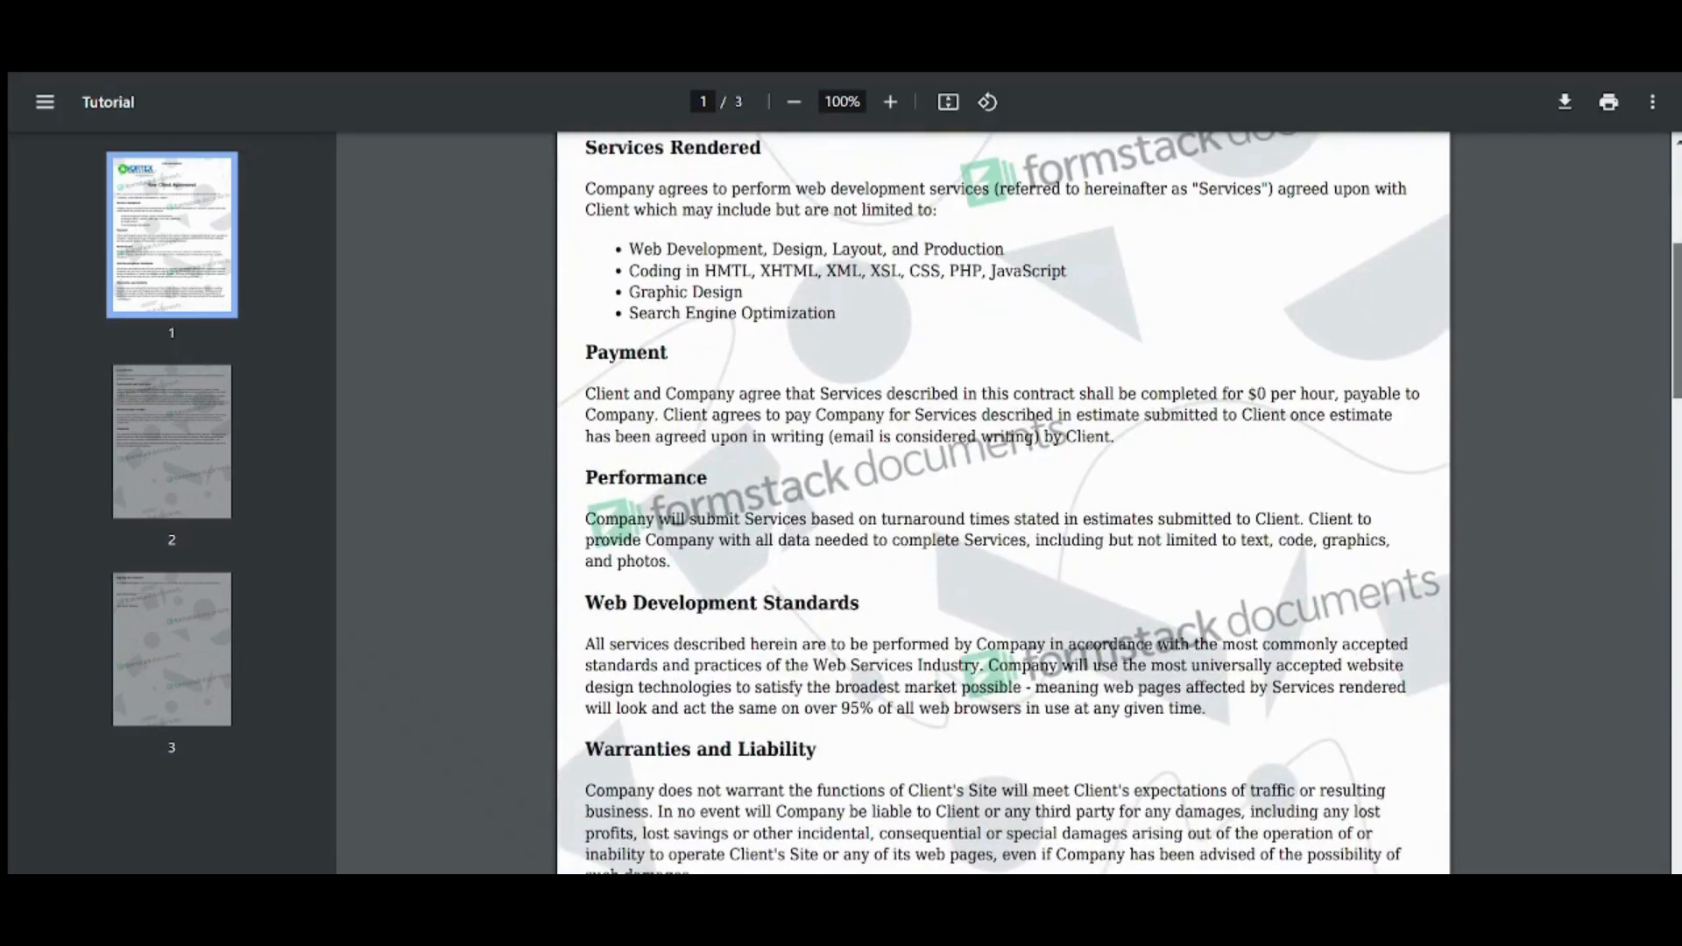
scroll(1003, 504, "down", 3)
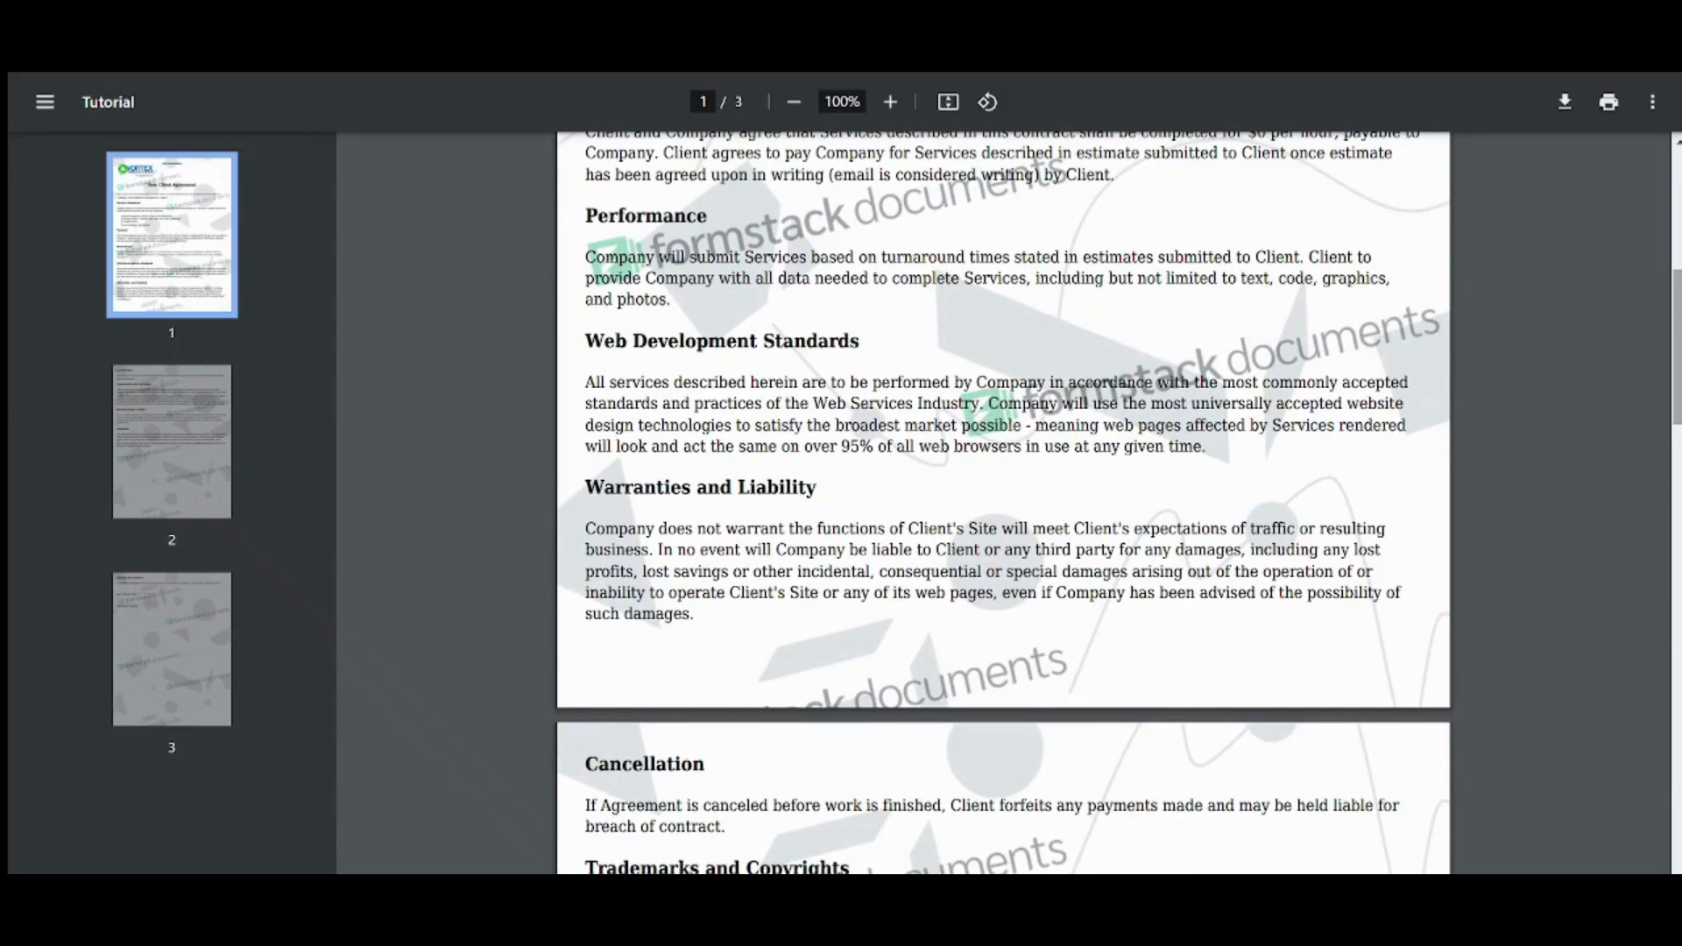
scroll(1003, 504, "down", 14)
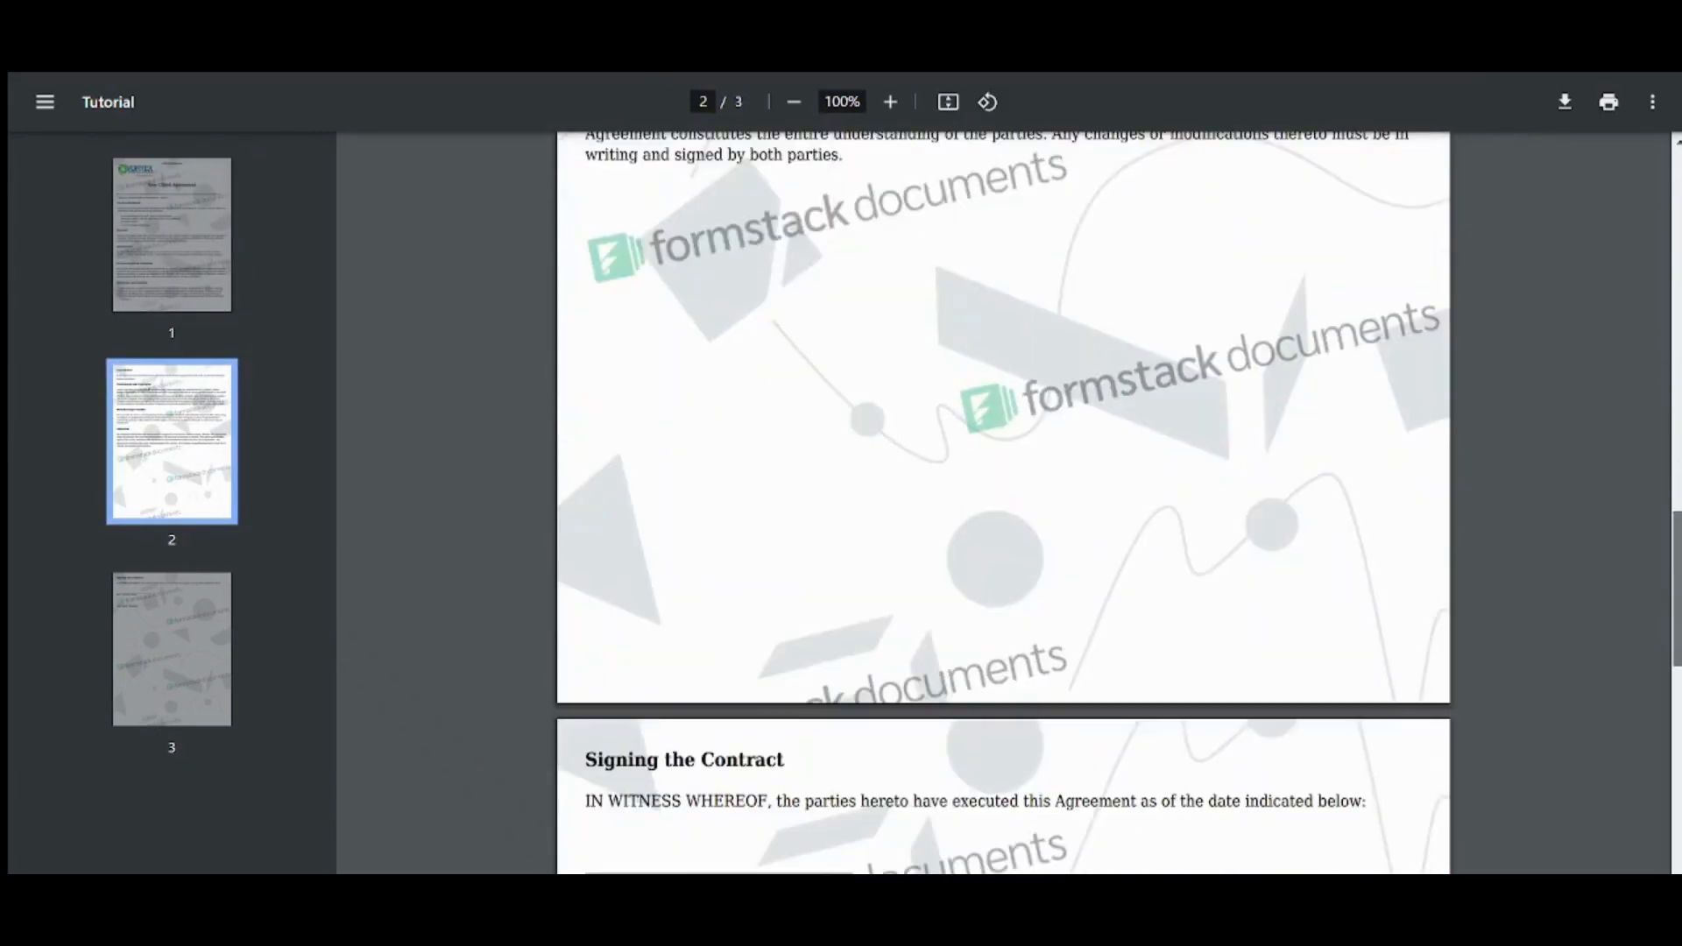
scroll(870, 421, "down", 5)
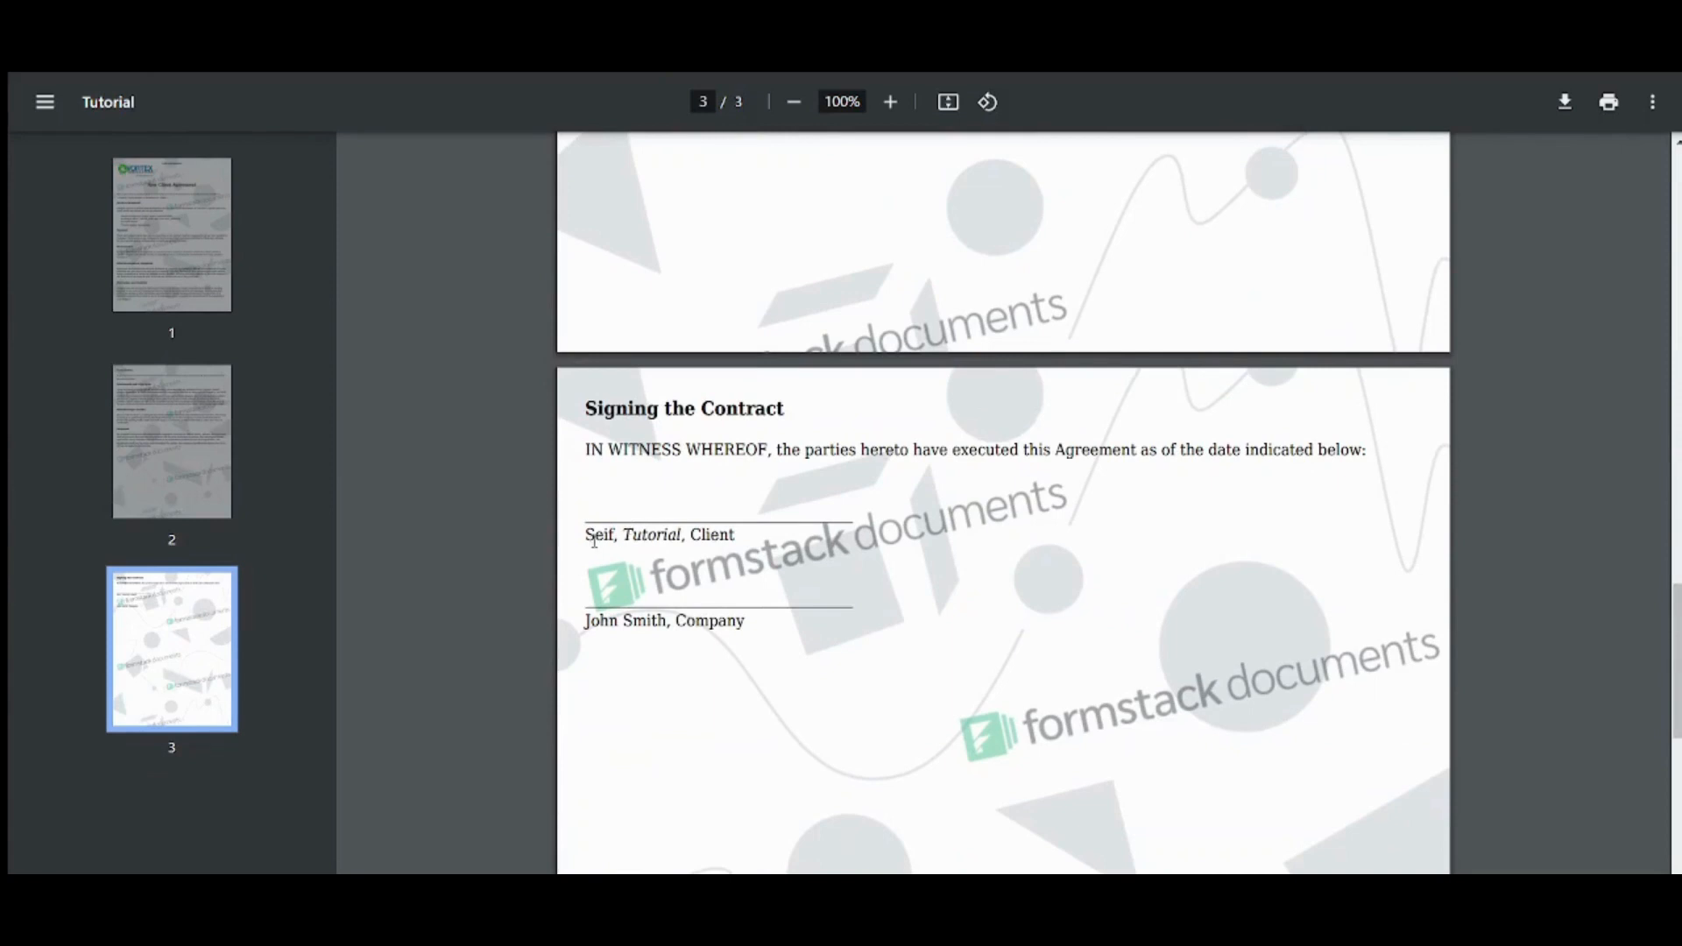
double_click(670, 540)
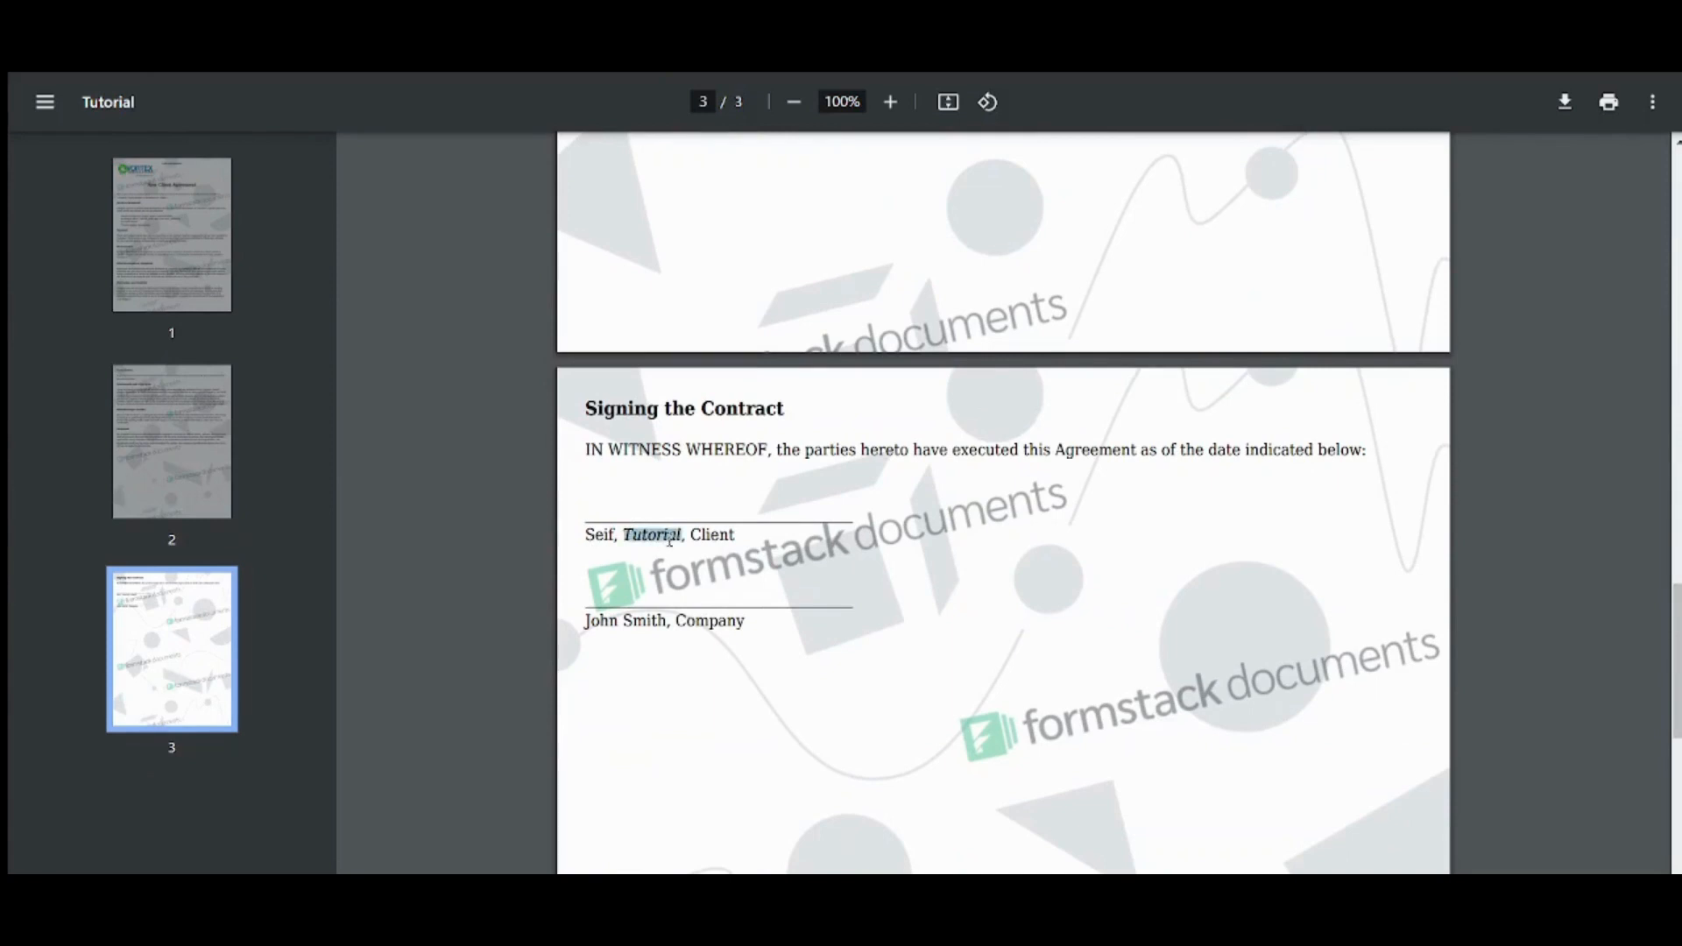
double_click(601, 535)
left_click(636, 535)
double_click(643, 536)
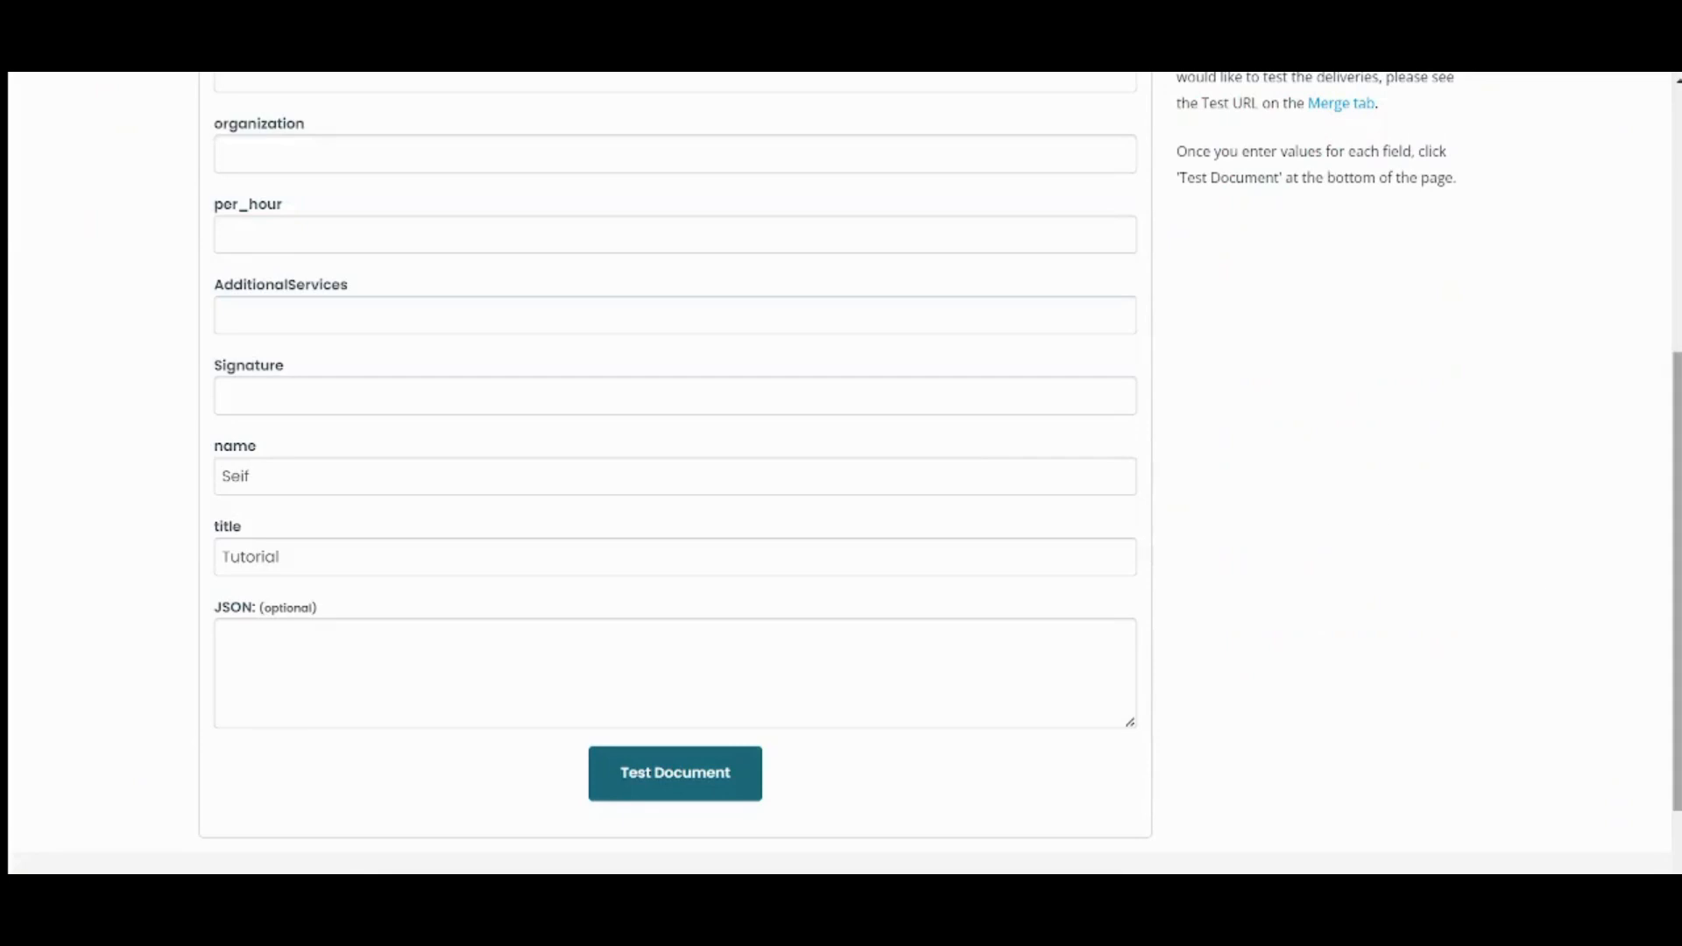
- Go back to the document builder and remove the Vortex Web Solutions logo above the title again
scroll(1676, 578, "up", 10)
scroll(841, 460, "up", 1)
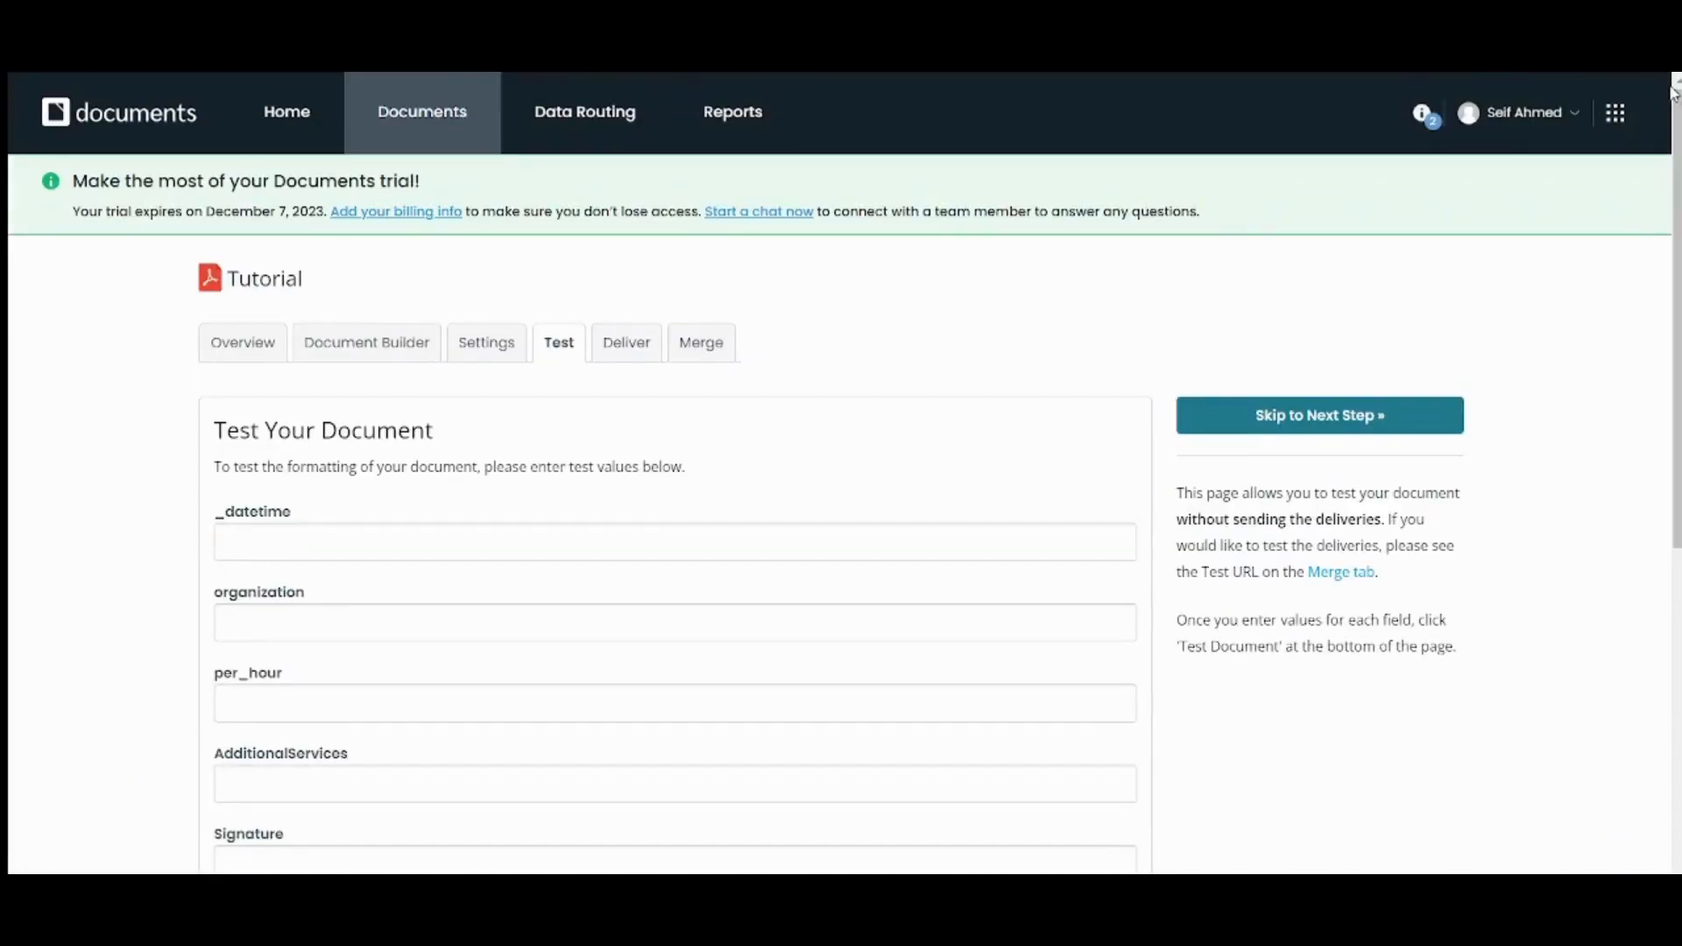
left_click(402, 348)
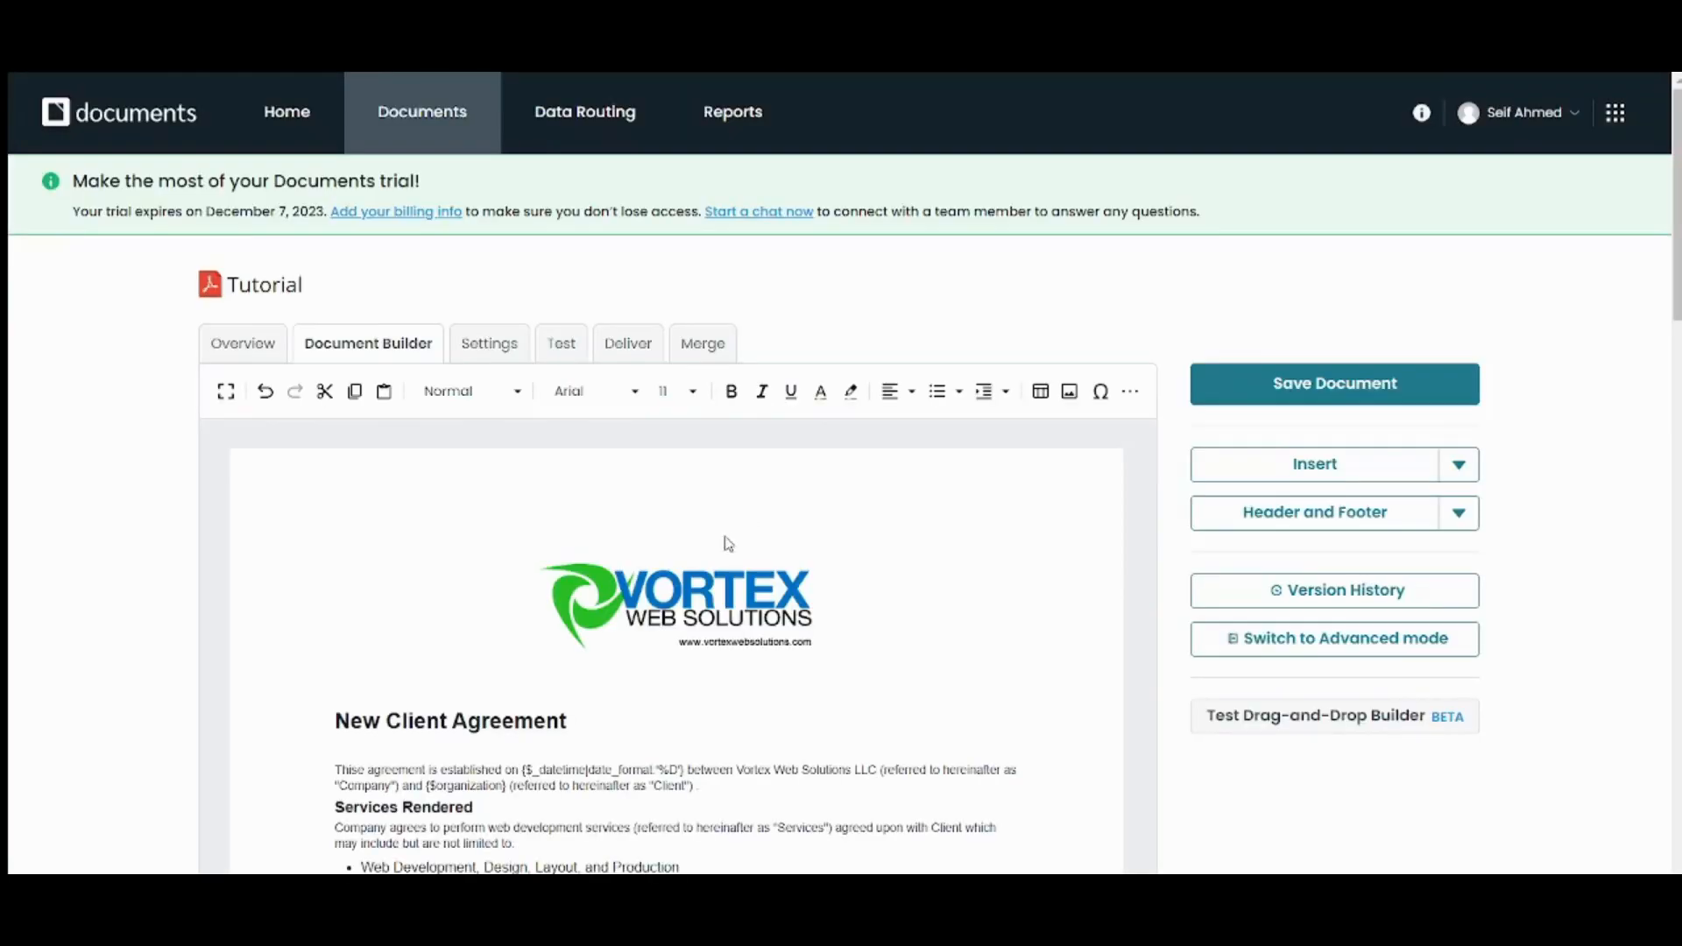
left_click(696, 593)
key("Delete")
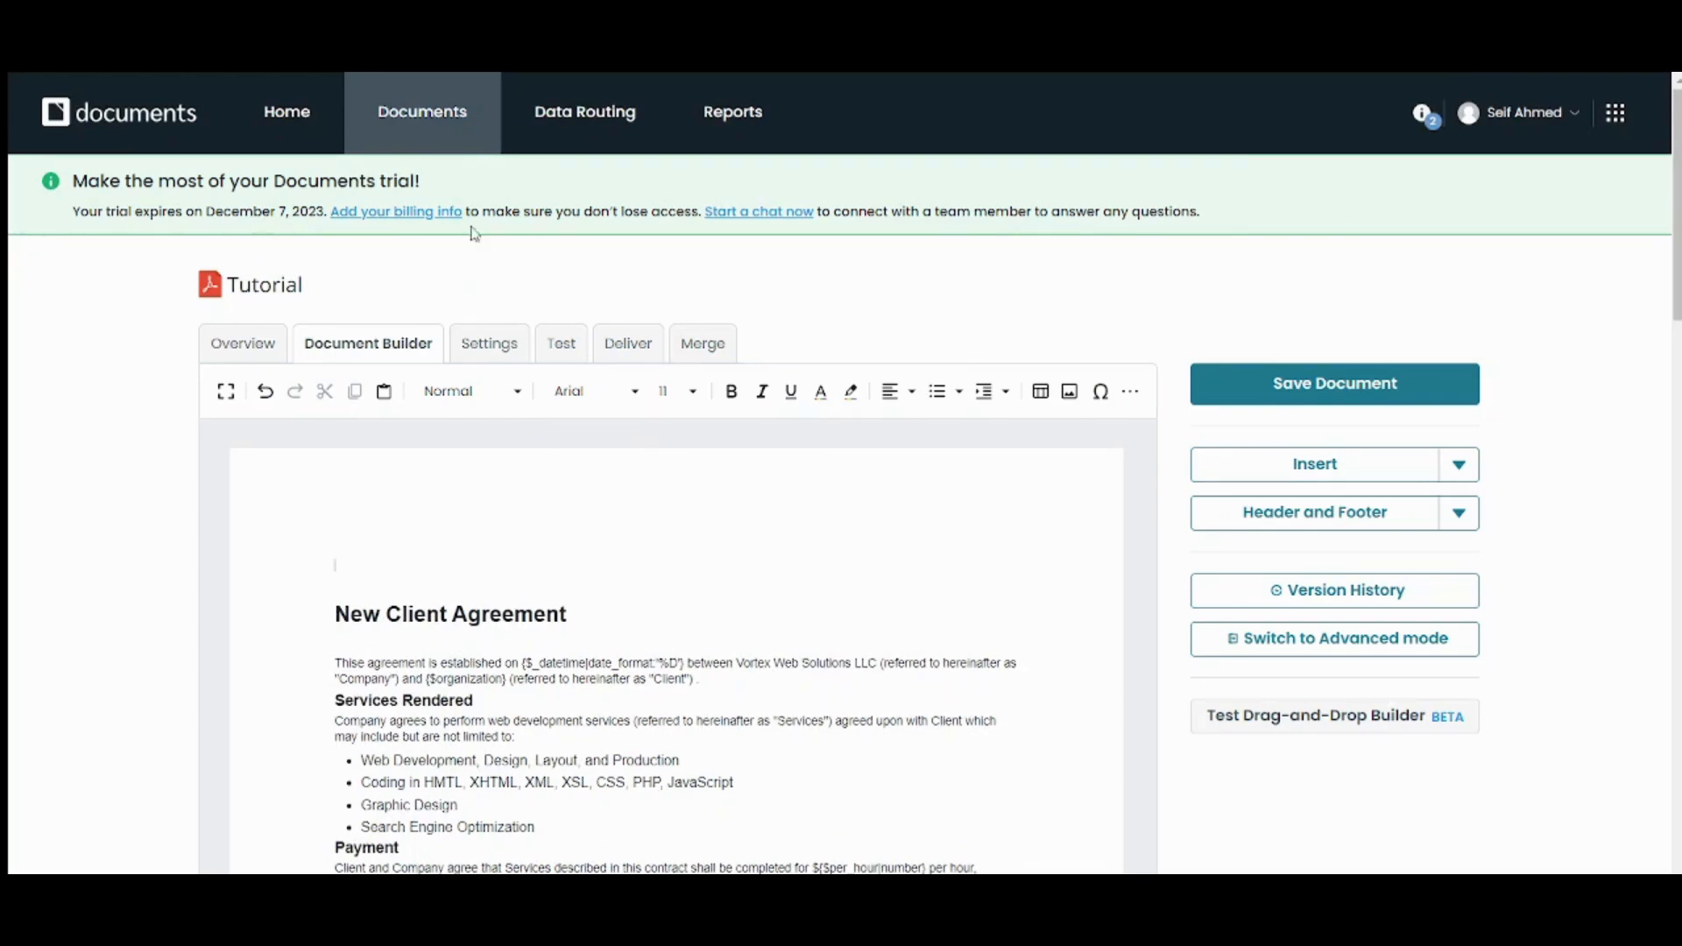
- Insert the second droplet oil-pump image as a reduced logo above the title and save the document
left_click(1070, 391)
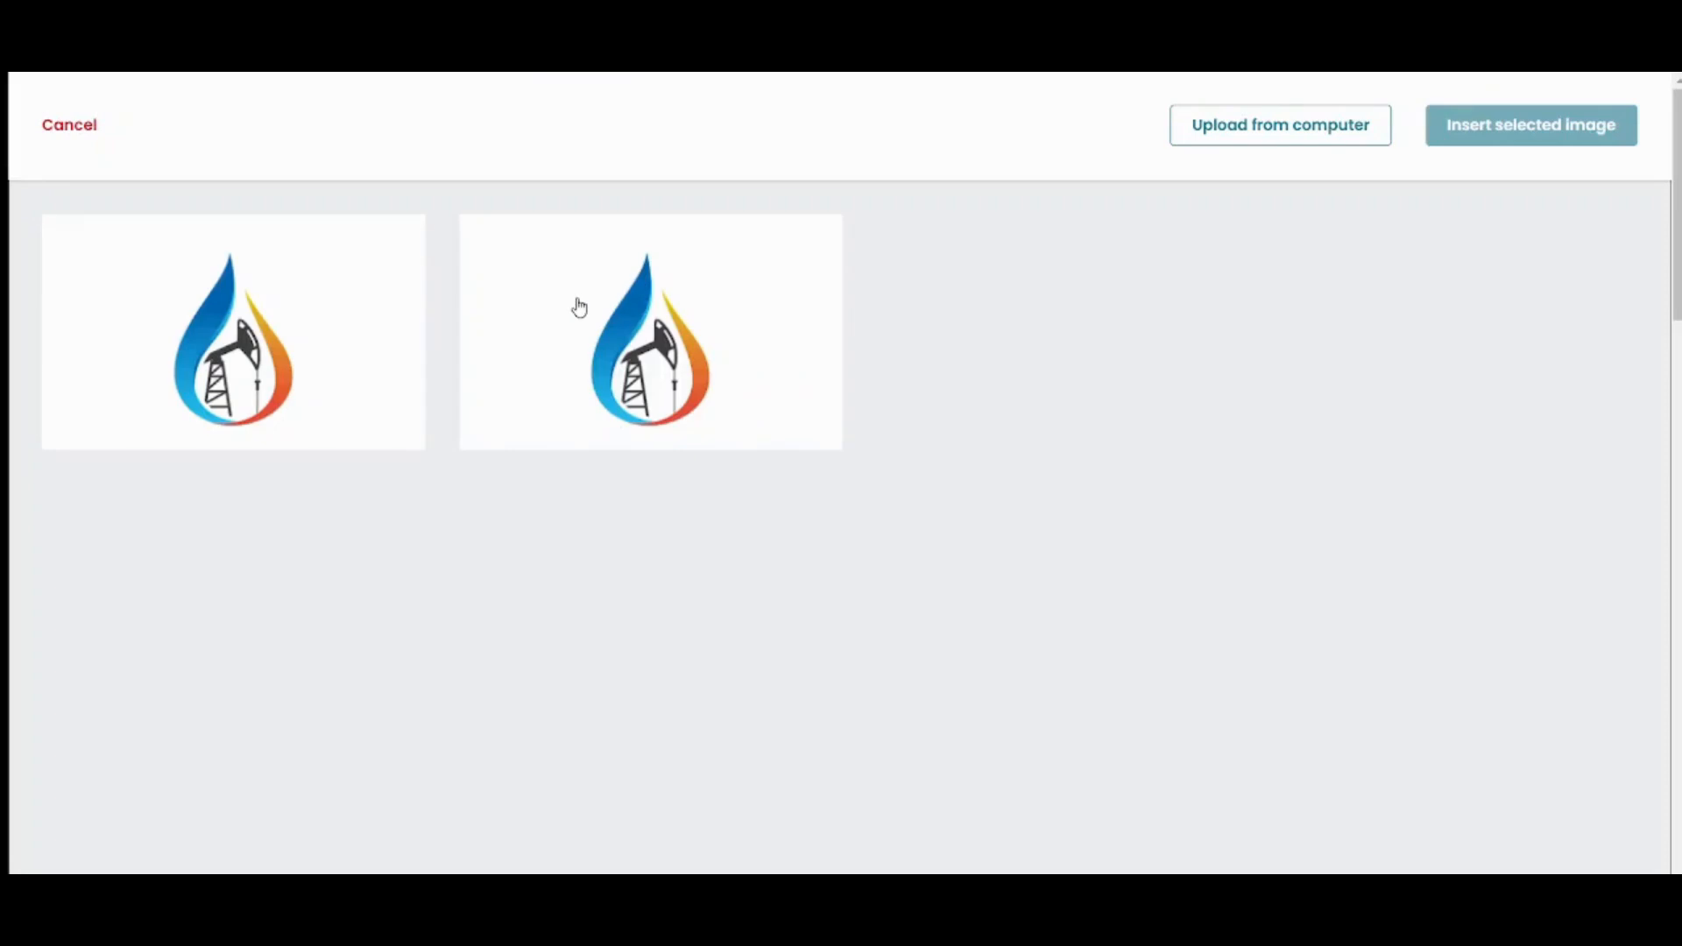
left_click(582, 304)
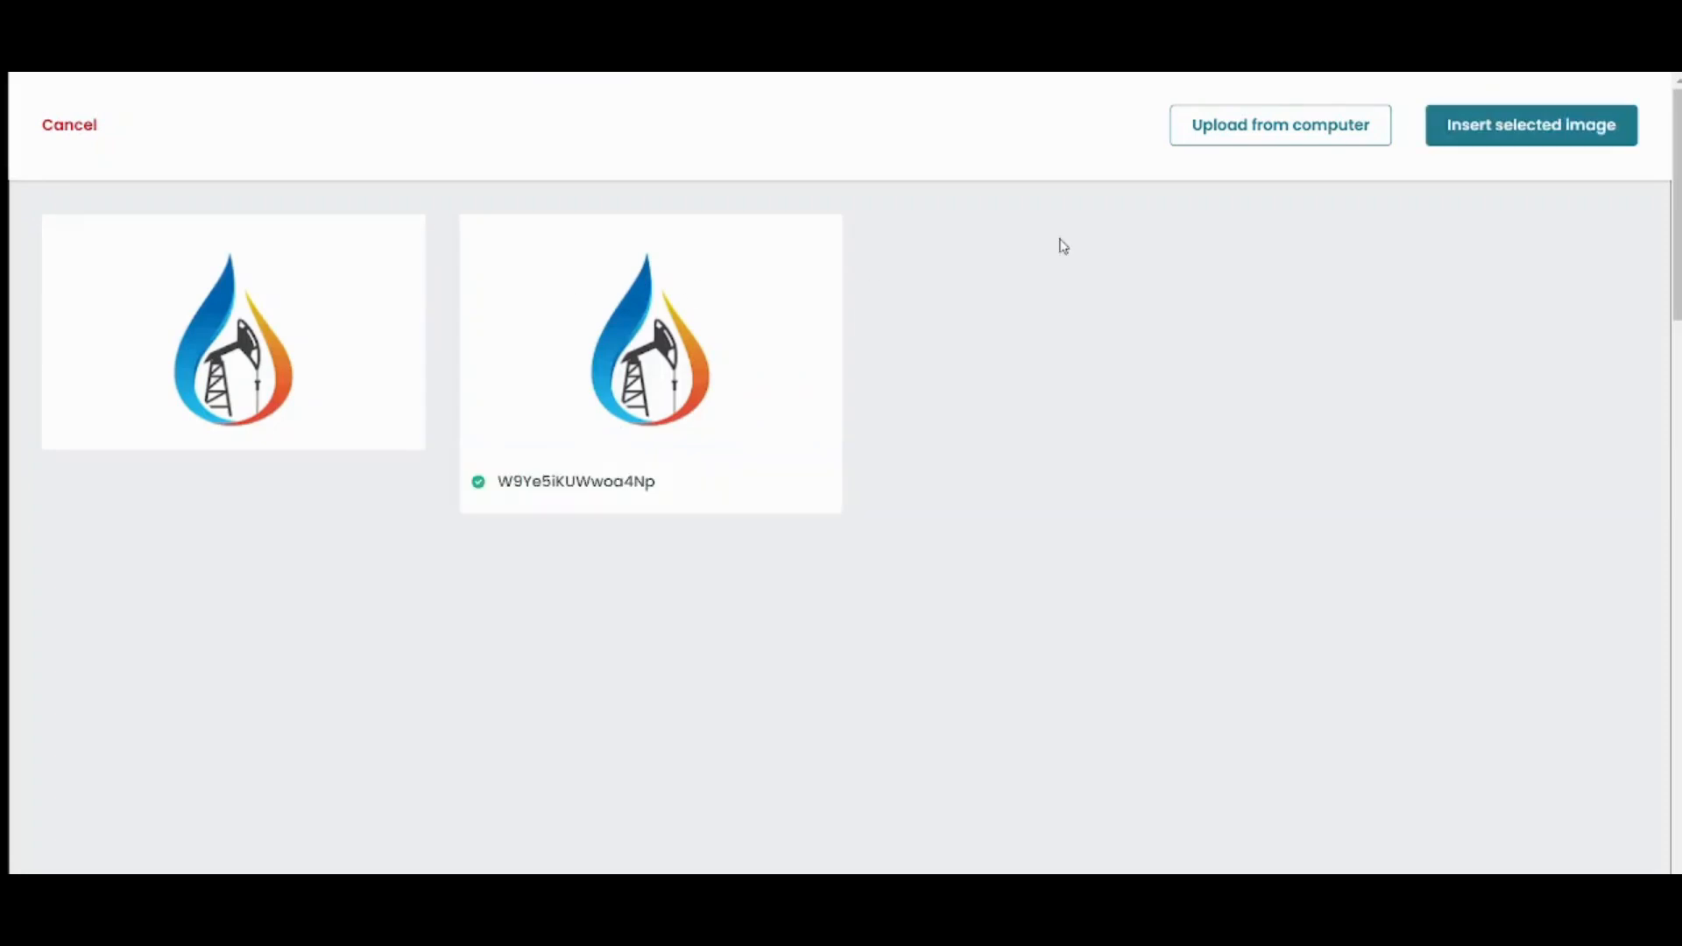
left_click(1459, 131)
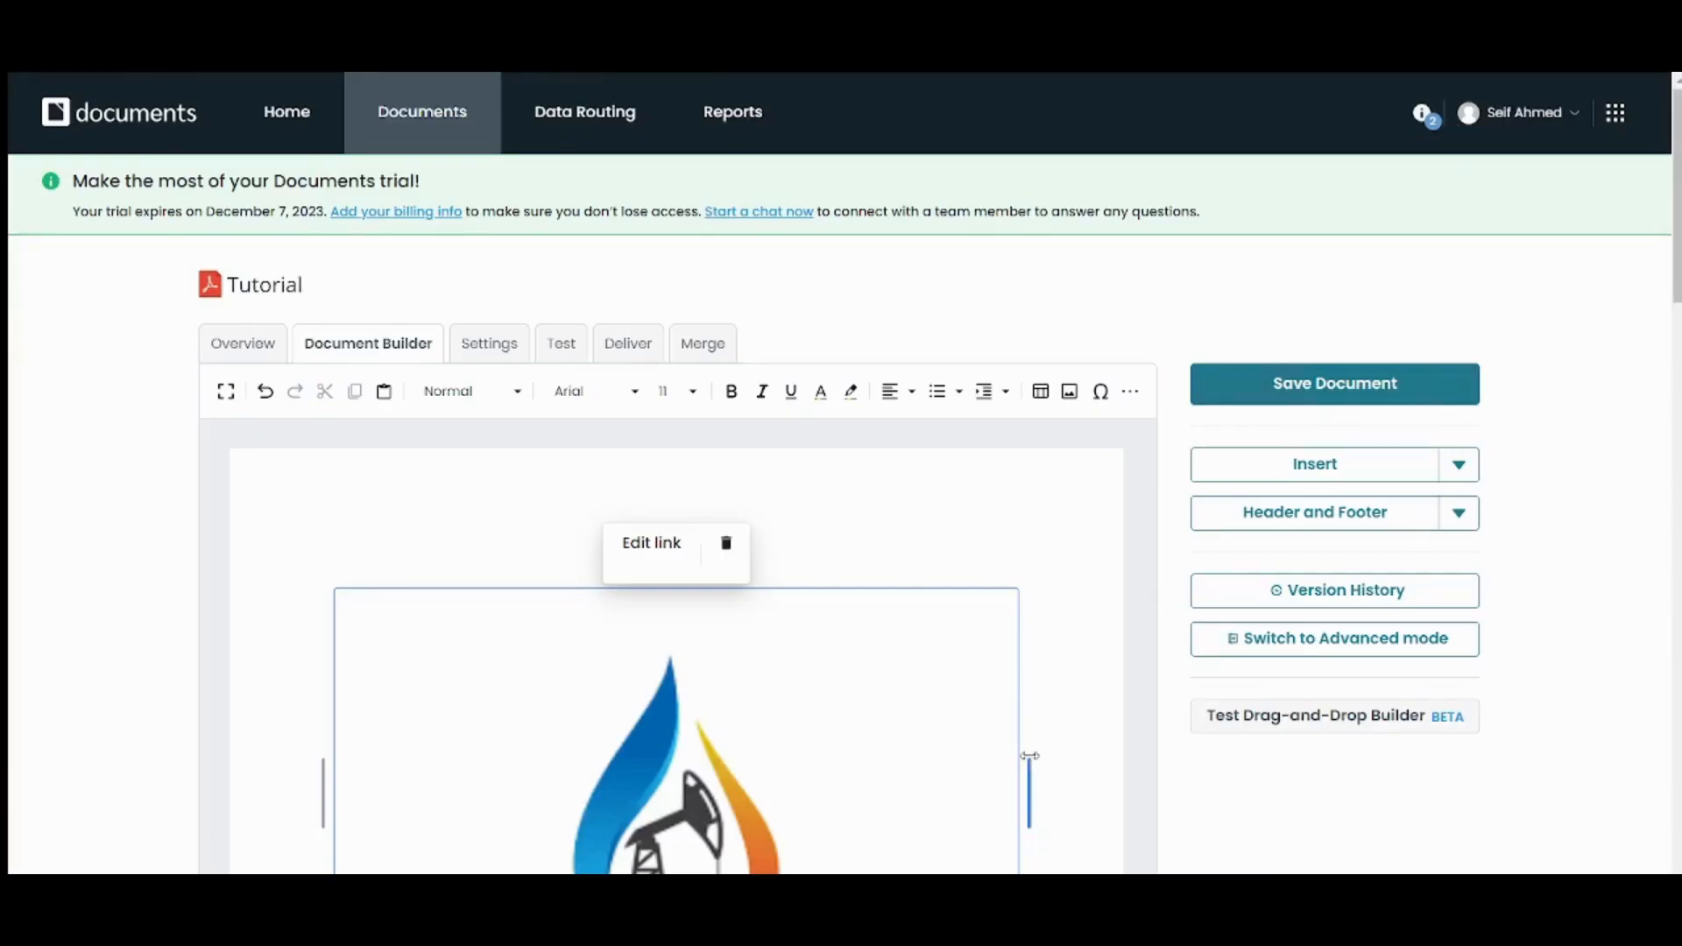
left_click_drag(1024, 775, 782, 709)
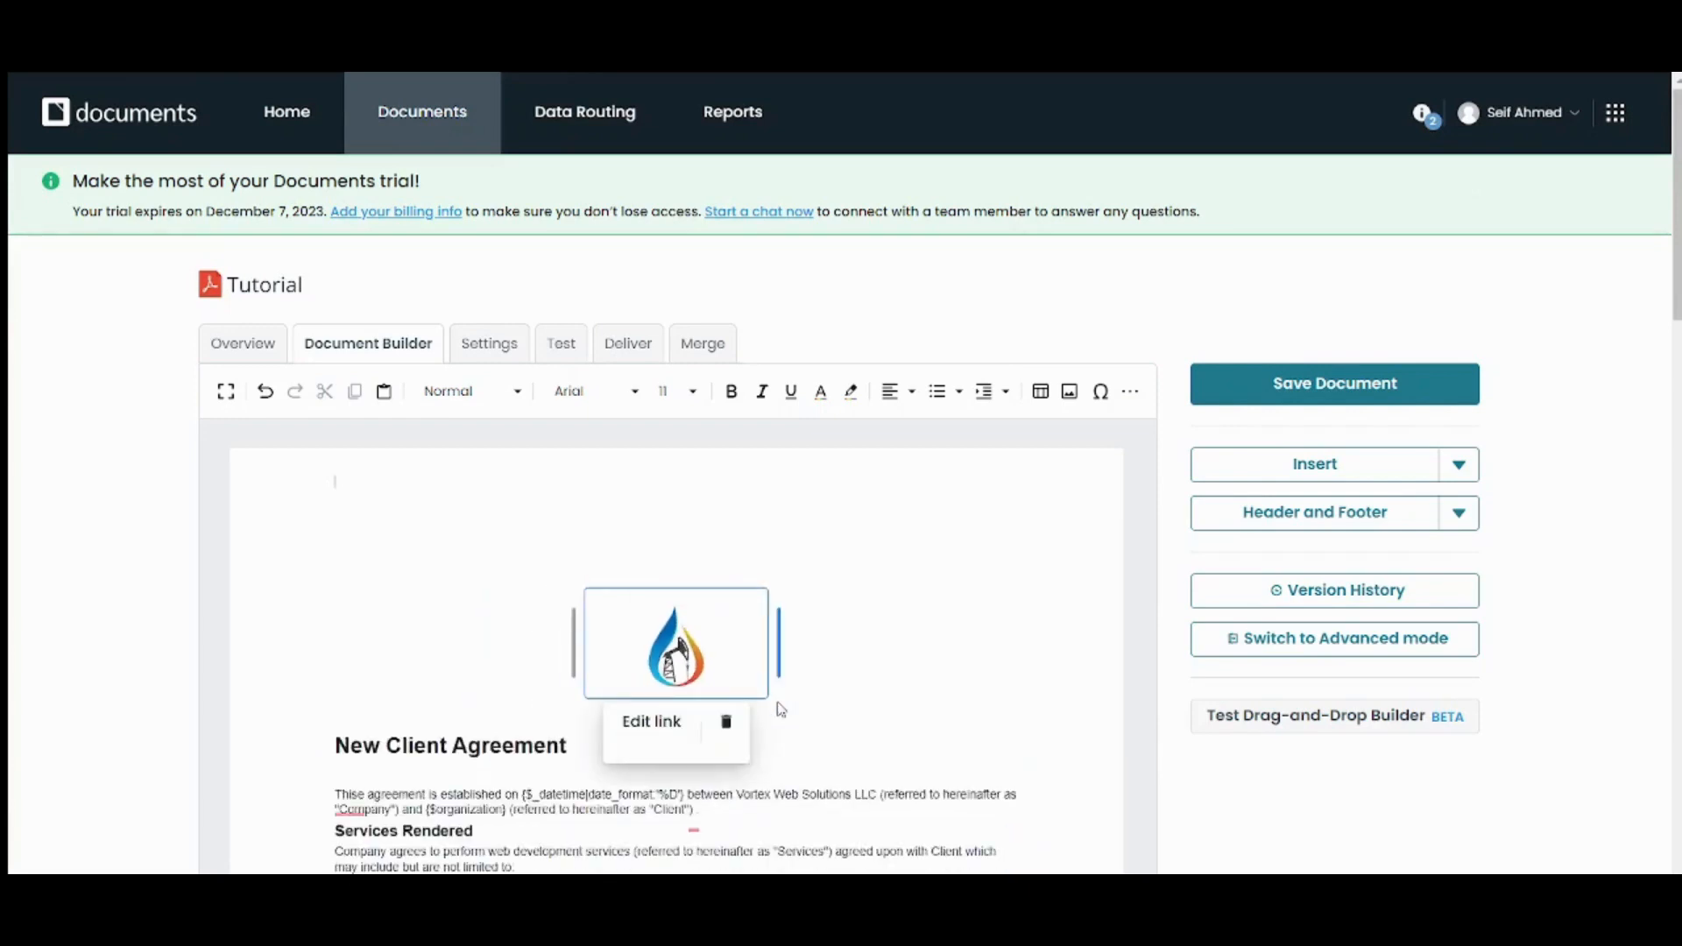
left_click(1299, 386)
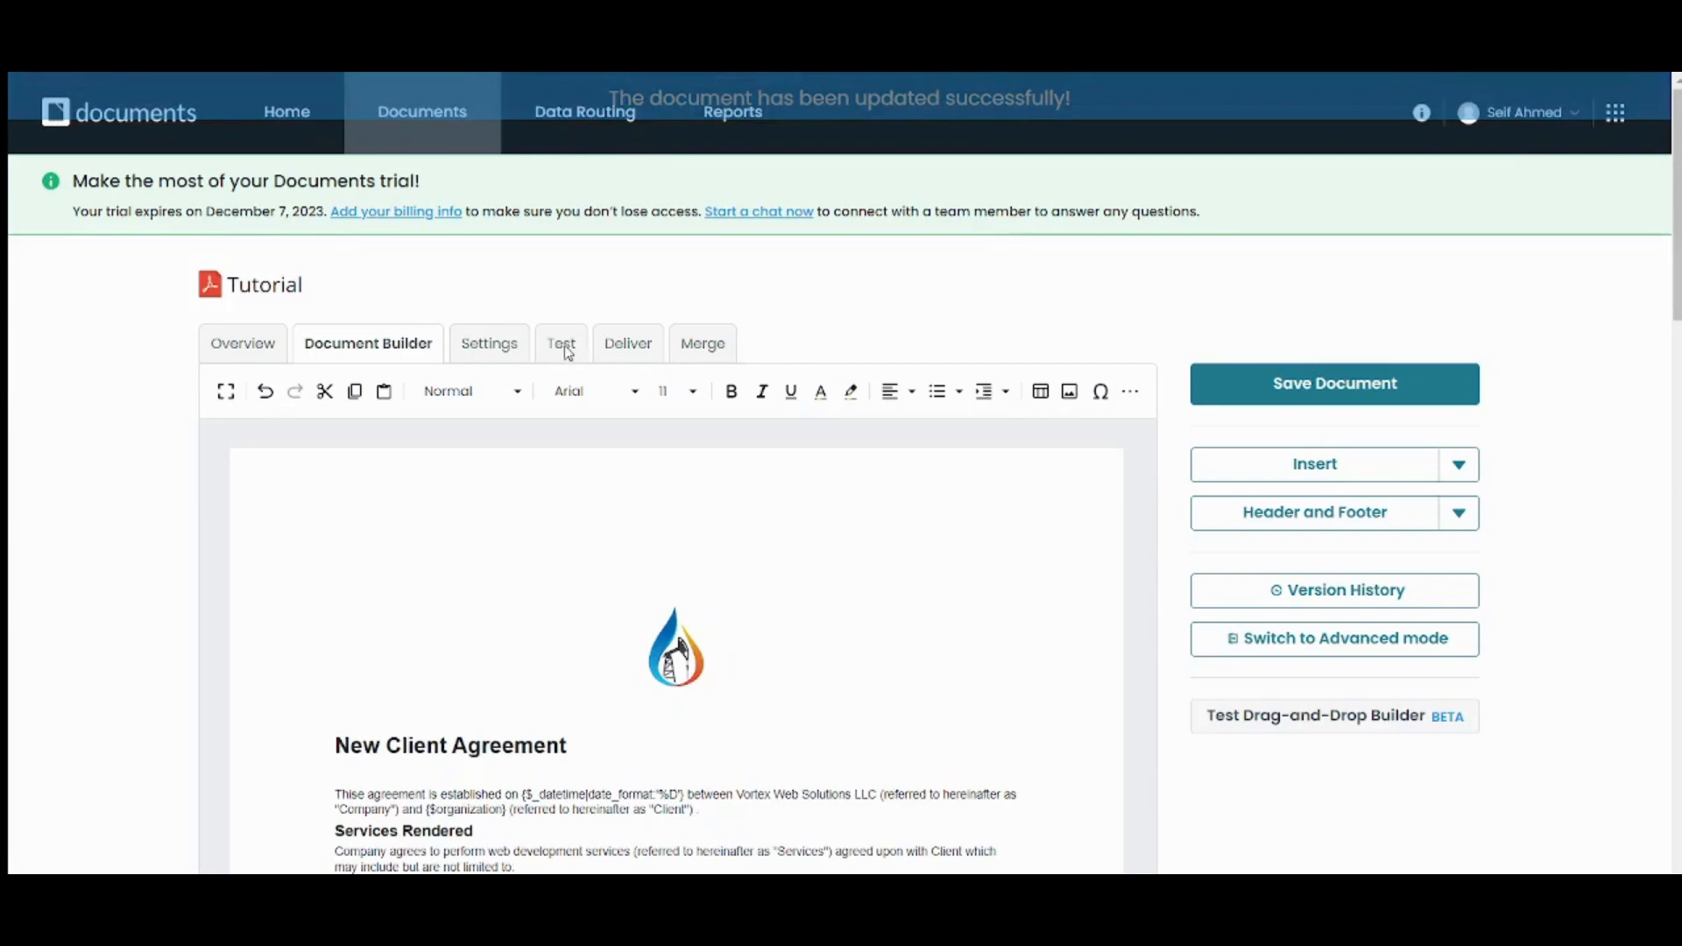
- Clear the title and name test values, leave every test field empty, and generate the test document
left_click(566, 349)
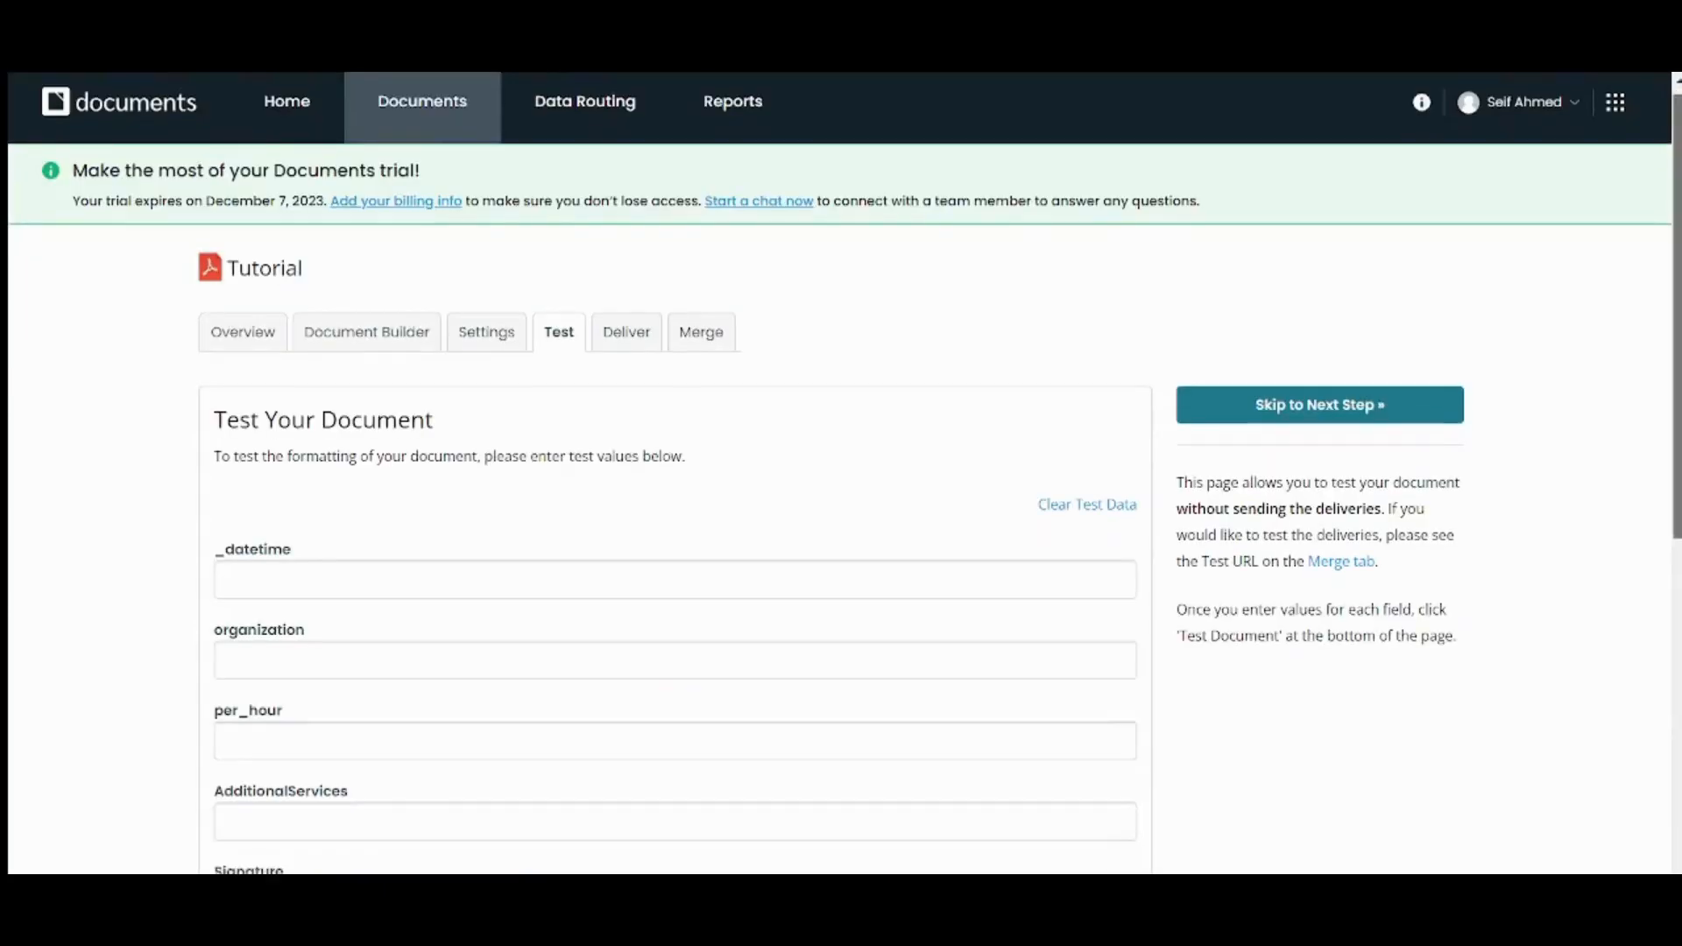
scroll(327, 657, "down", 5)
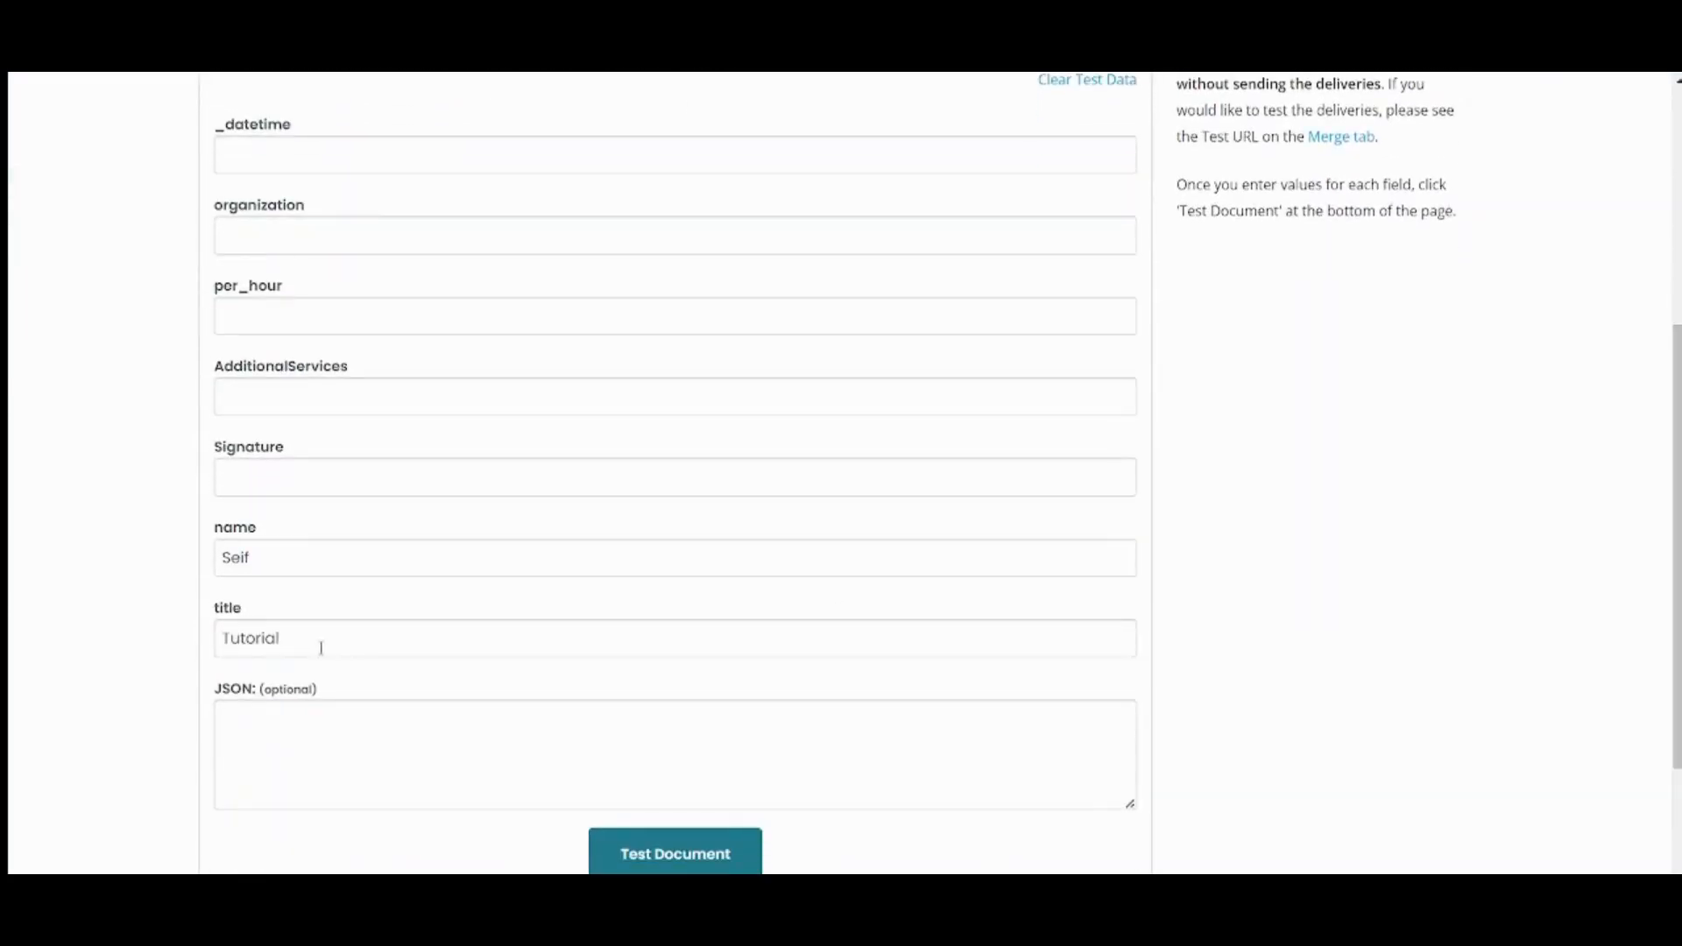
double_click(320, 648)
key("BackSpace")
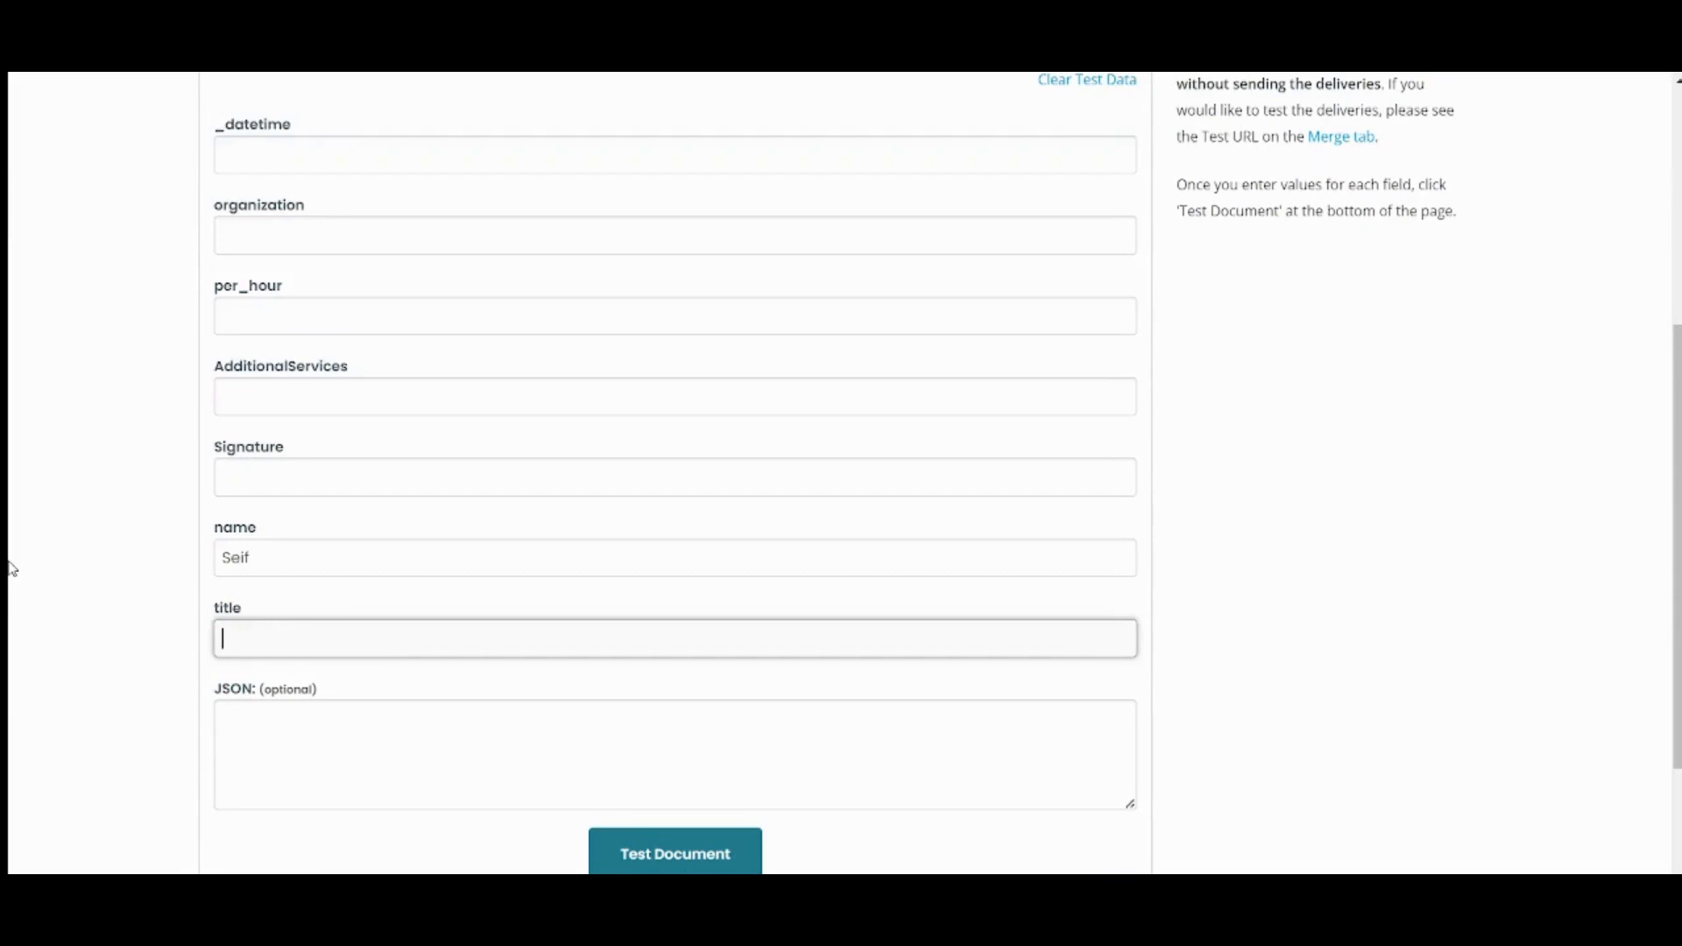
double_click(271, 542)
key("BackSpace")
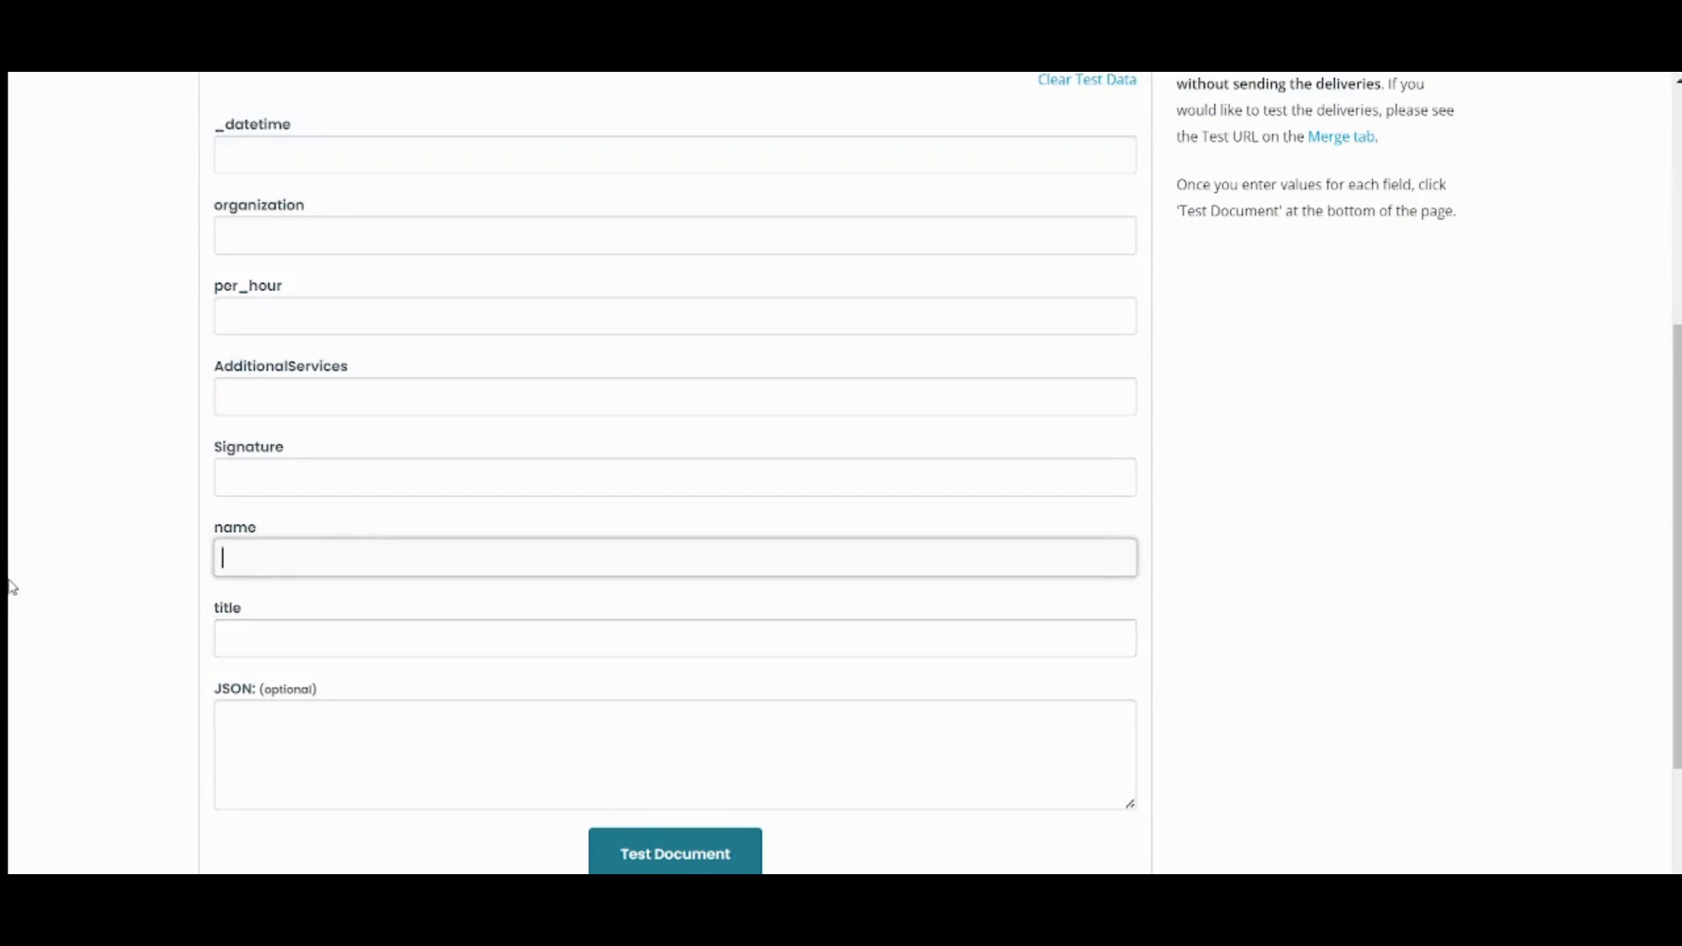
left_click(622, 856)
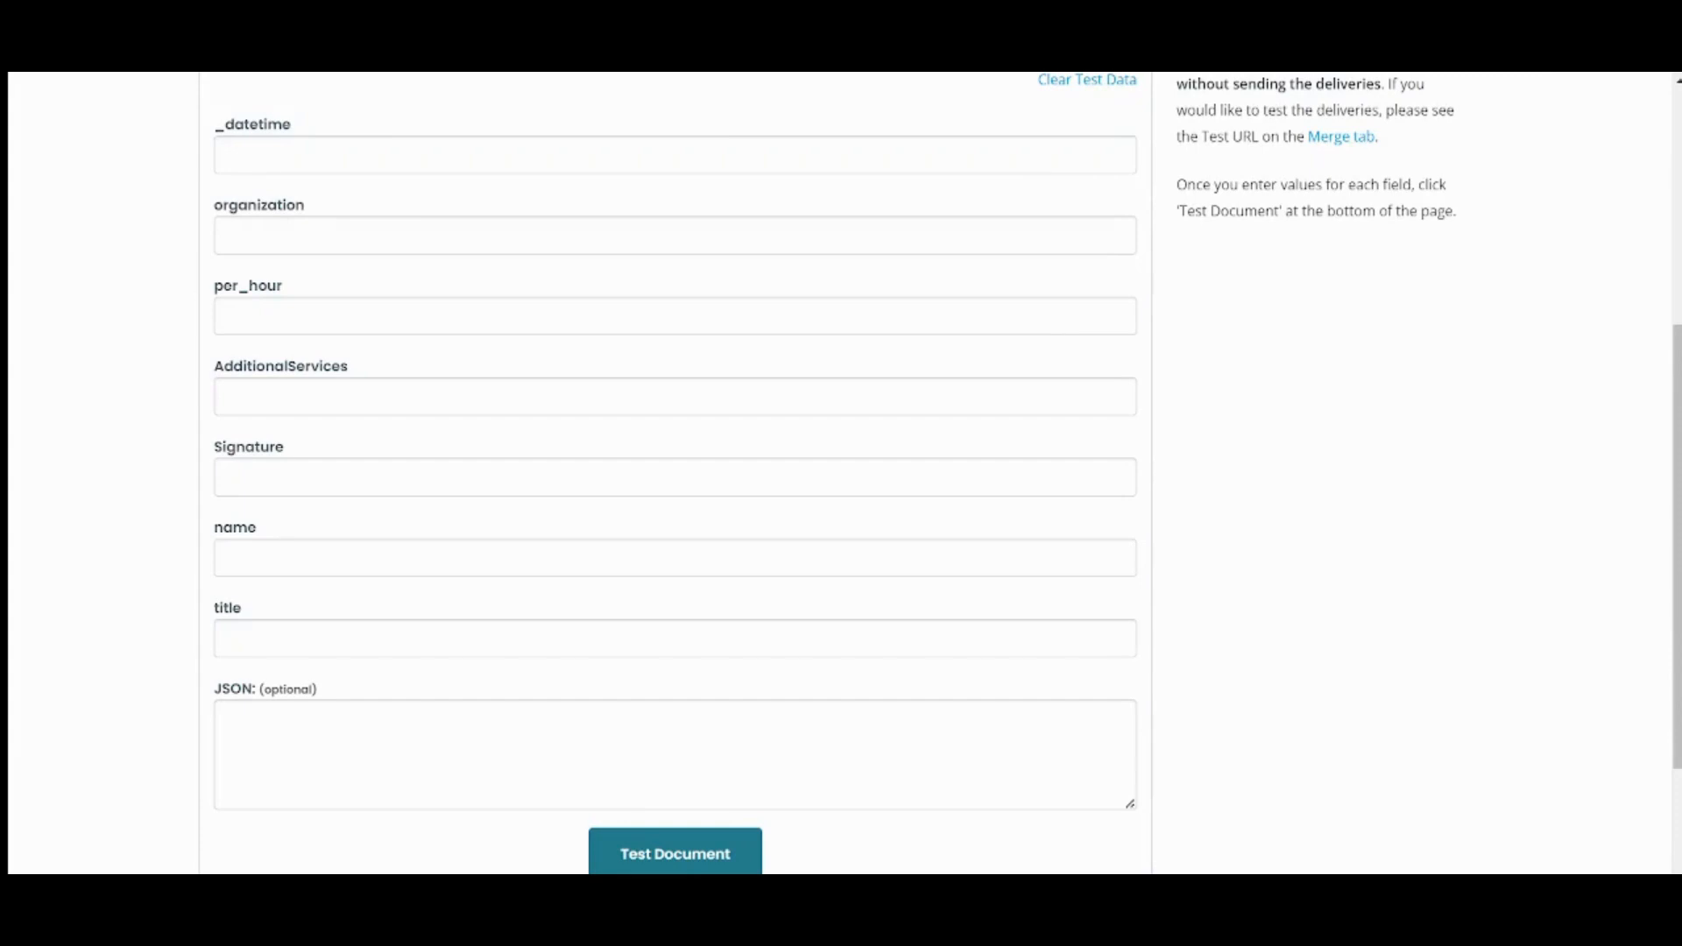
- Examine the generated test PDF from the droplet logo on the first page through to the signing section
left_click(1401, 75)
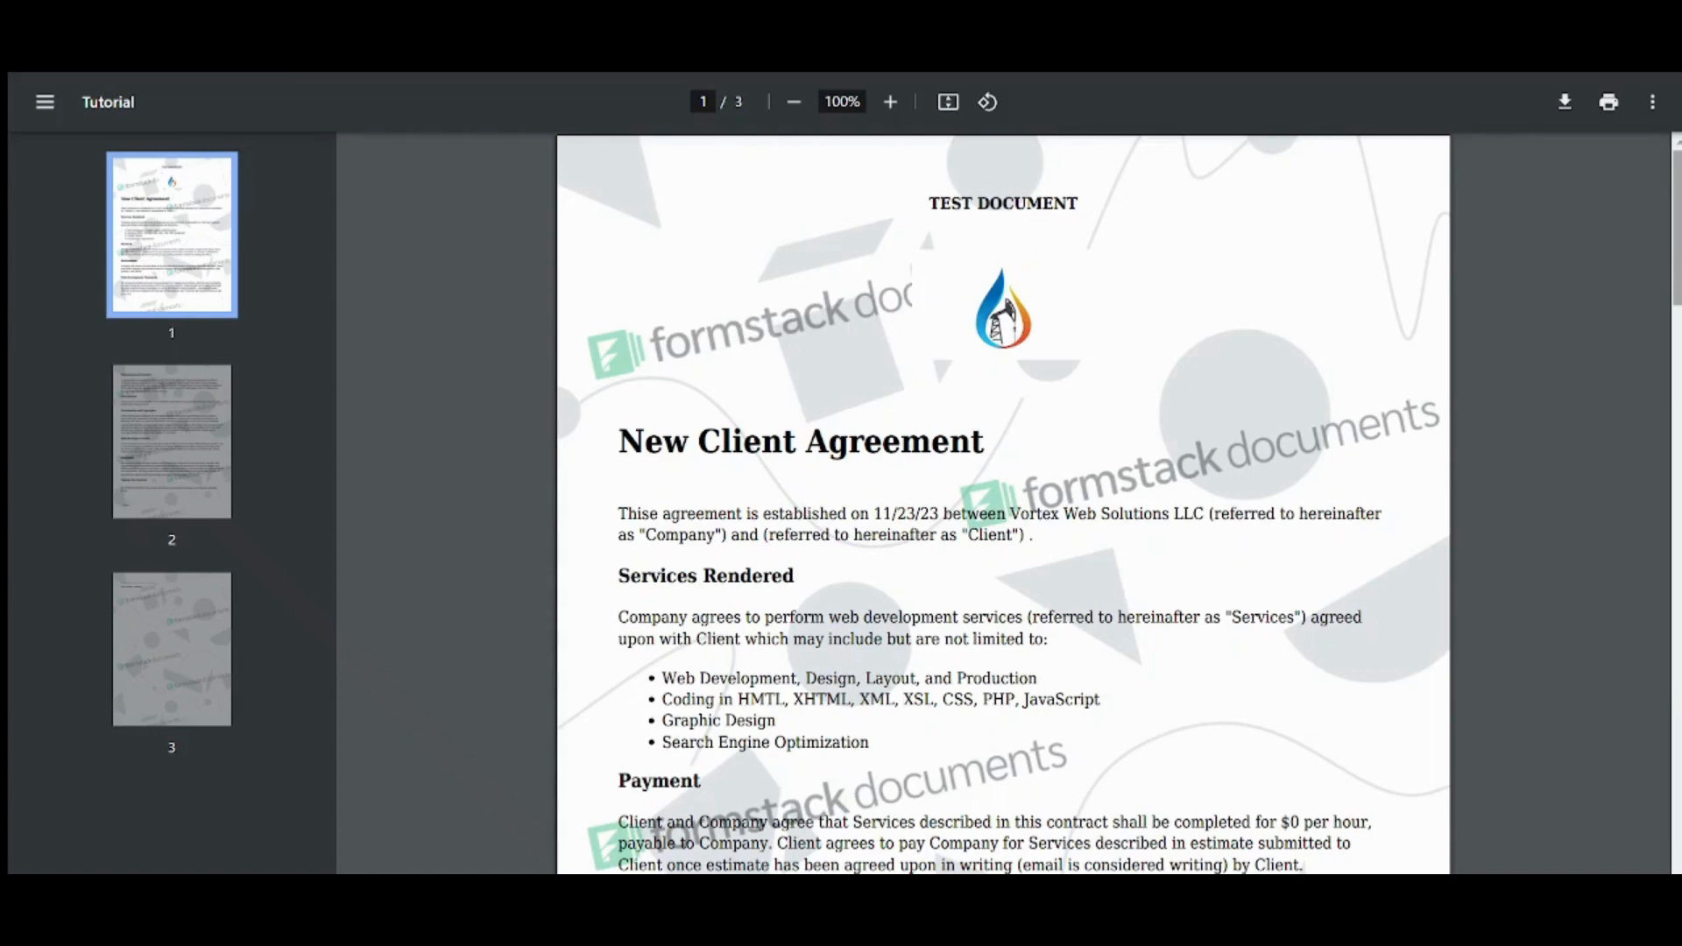
scroll(1003, 504, "down", 9)
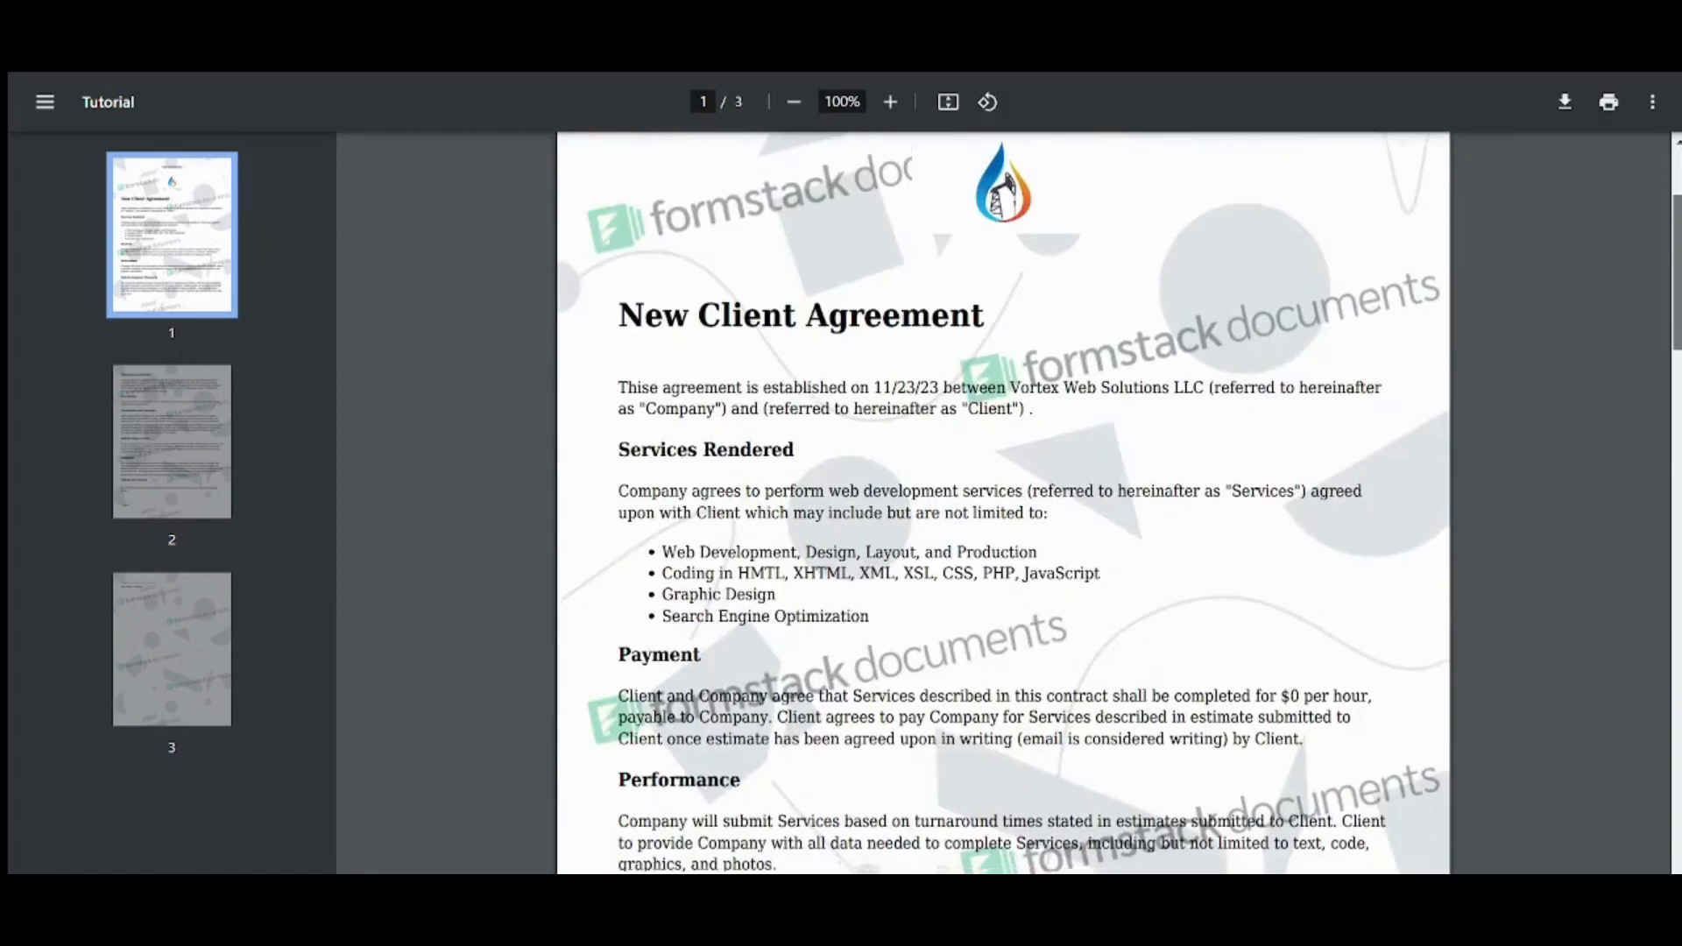
scroll(1673, 648, "down", 15)
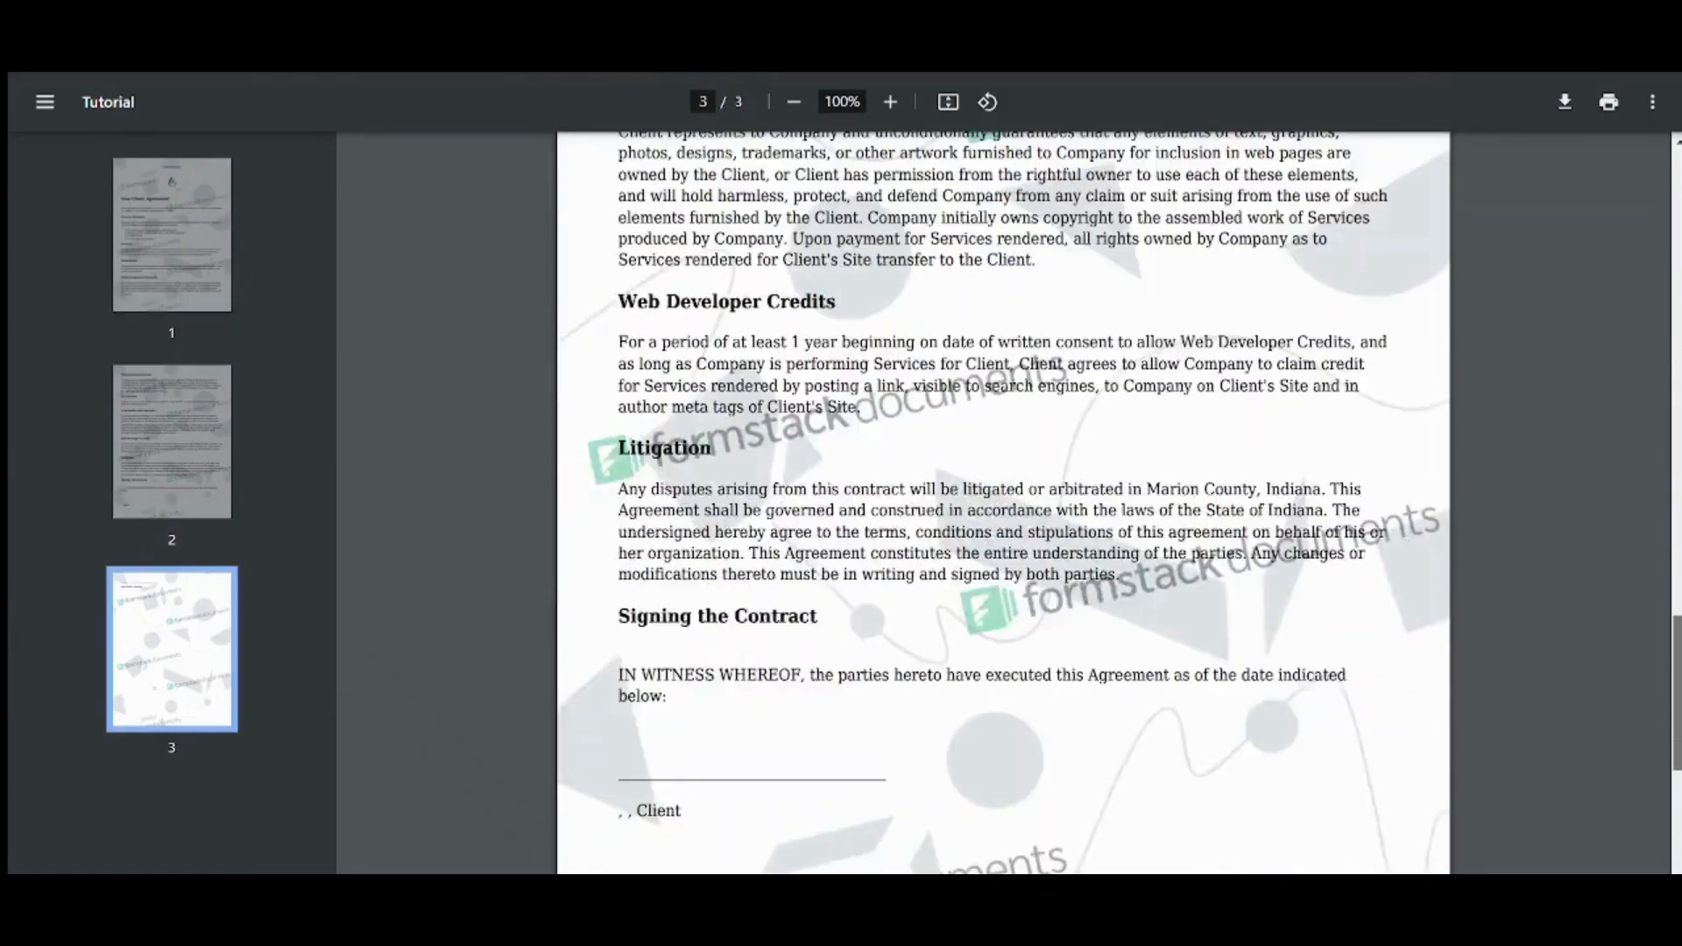
left_click_drag(1673, 648, 1673, 610)
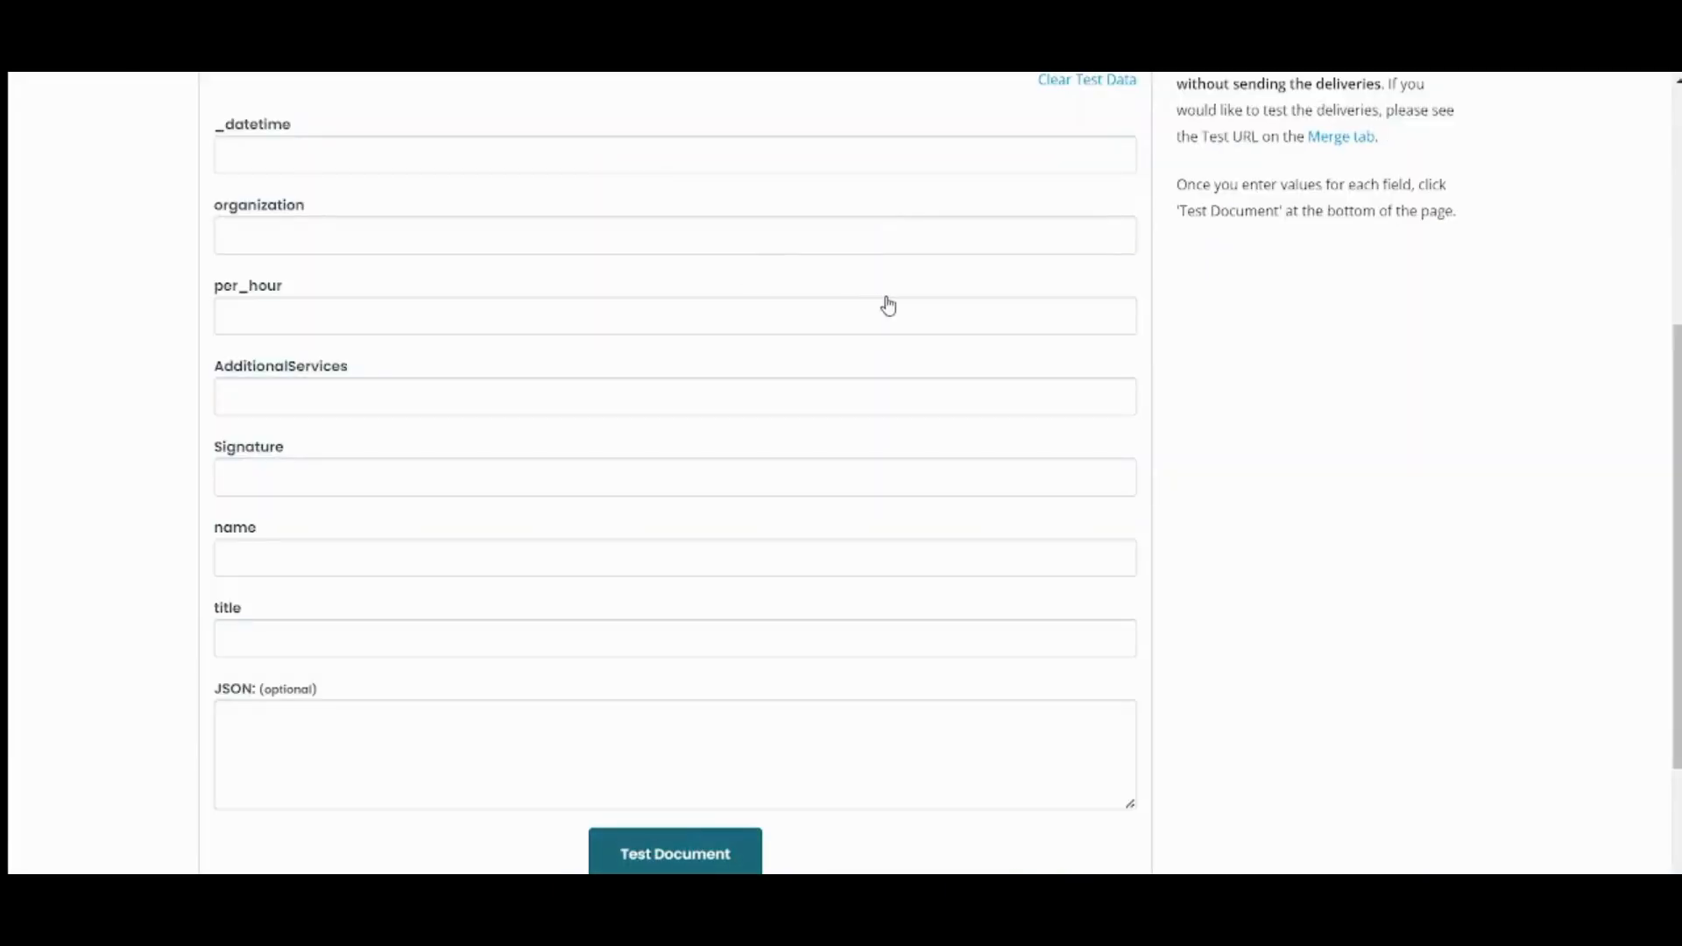
- Start creating a delivery for the Tutorial document and examine the full list of available delivery services
scroll(888, 304, "up", 5)
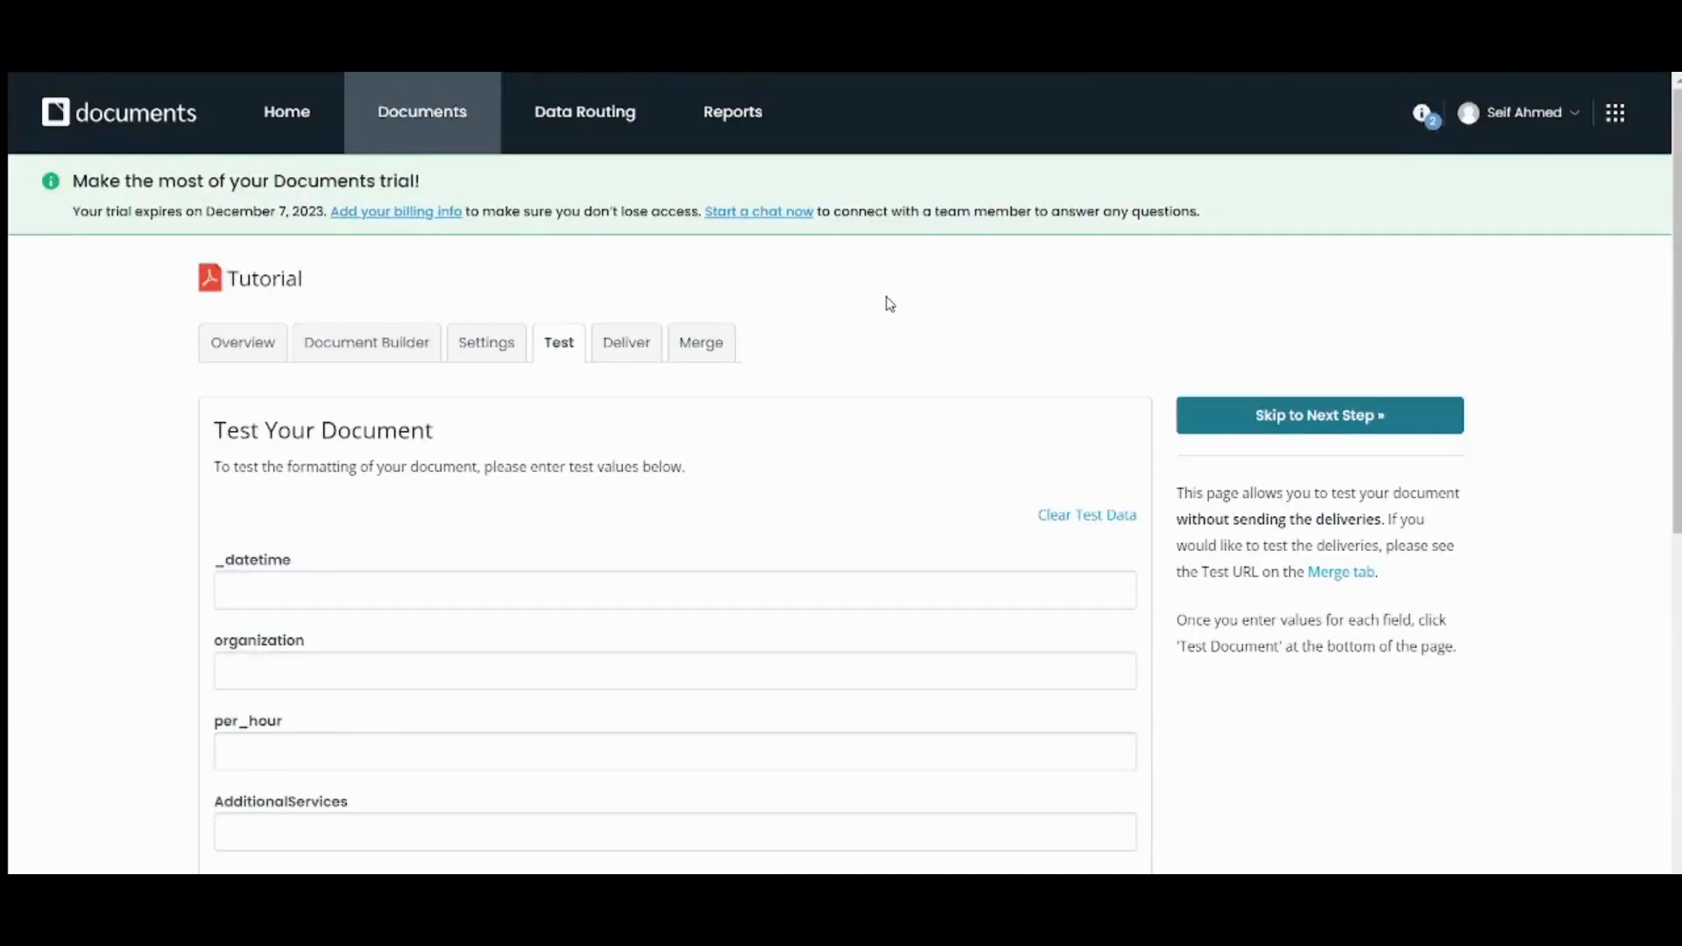
left_click(621, 356)
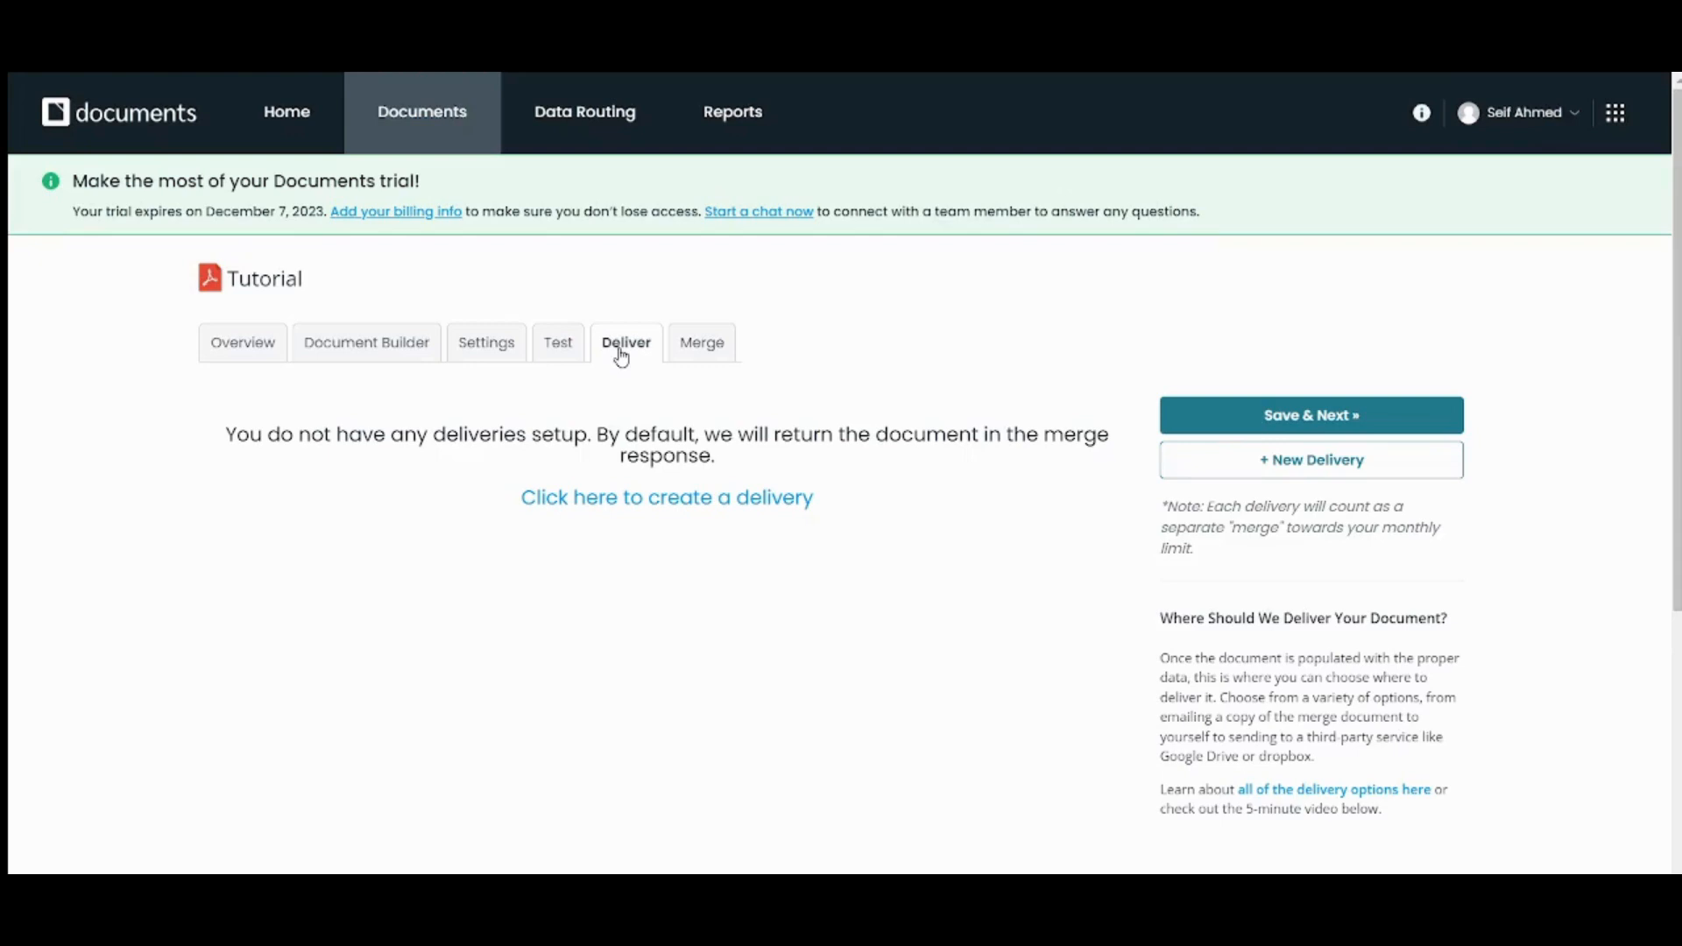
left_click(709, 496)
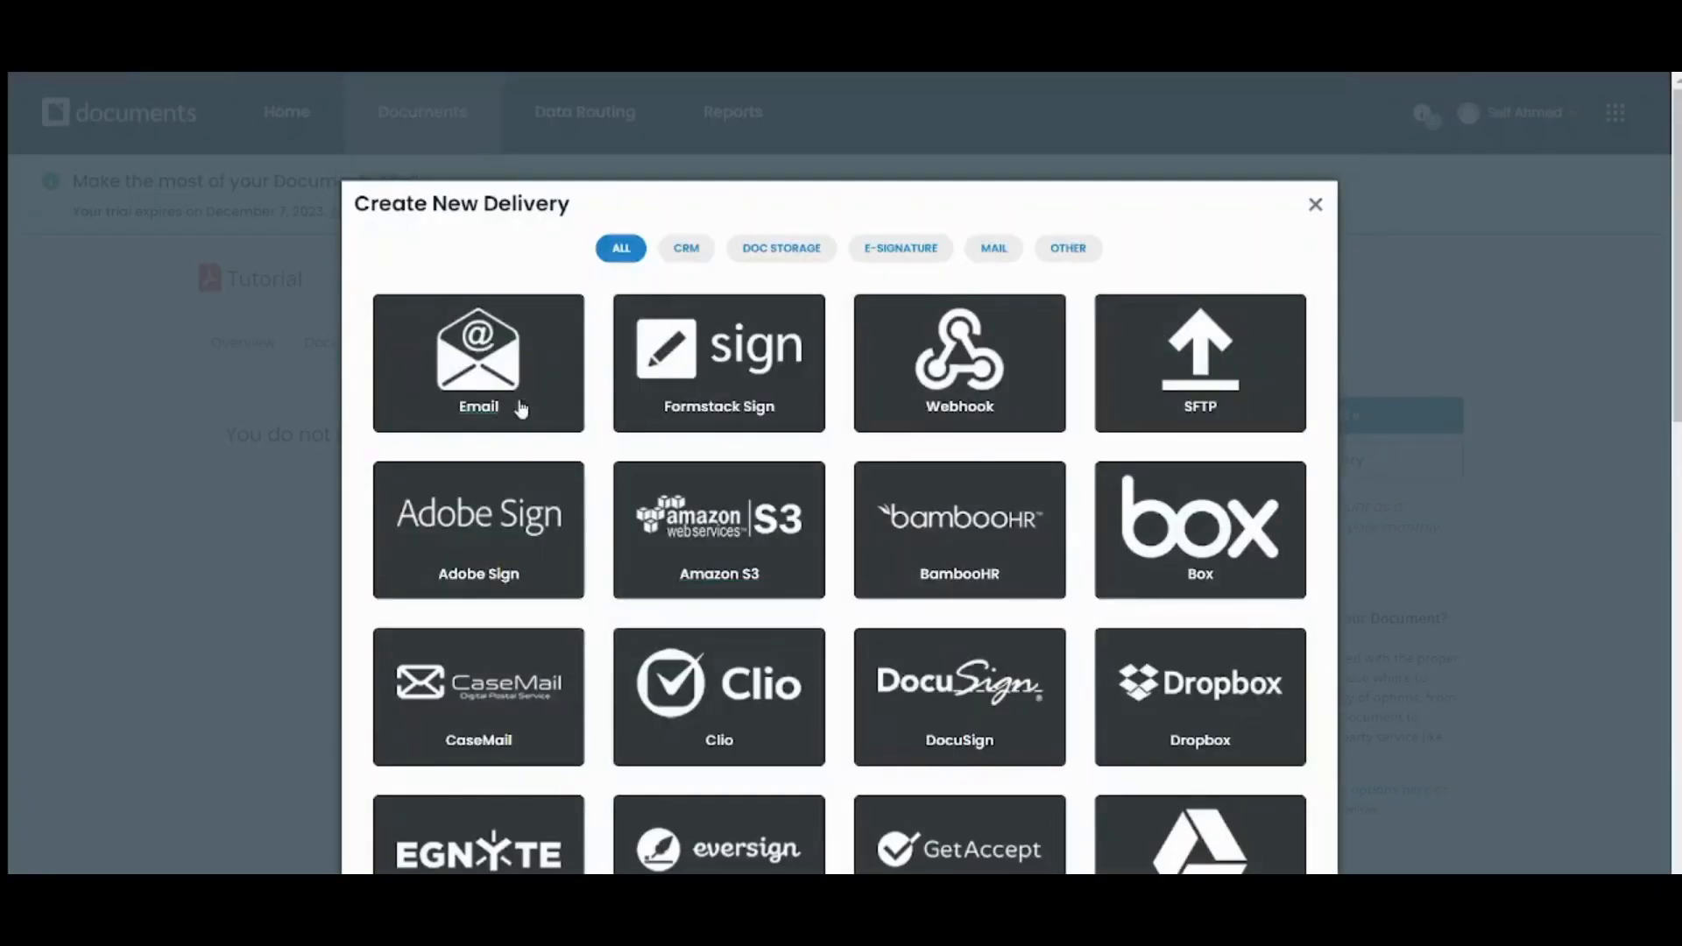
scroll(839, 473, "down", 7)
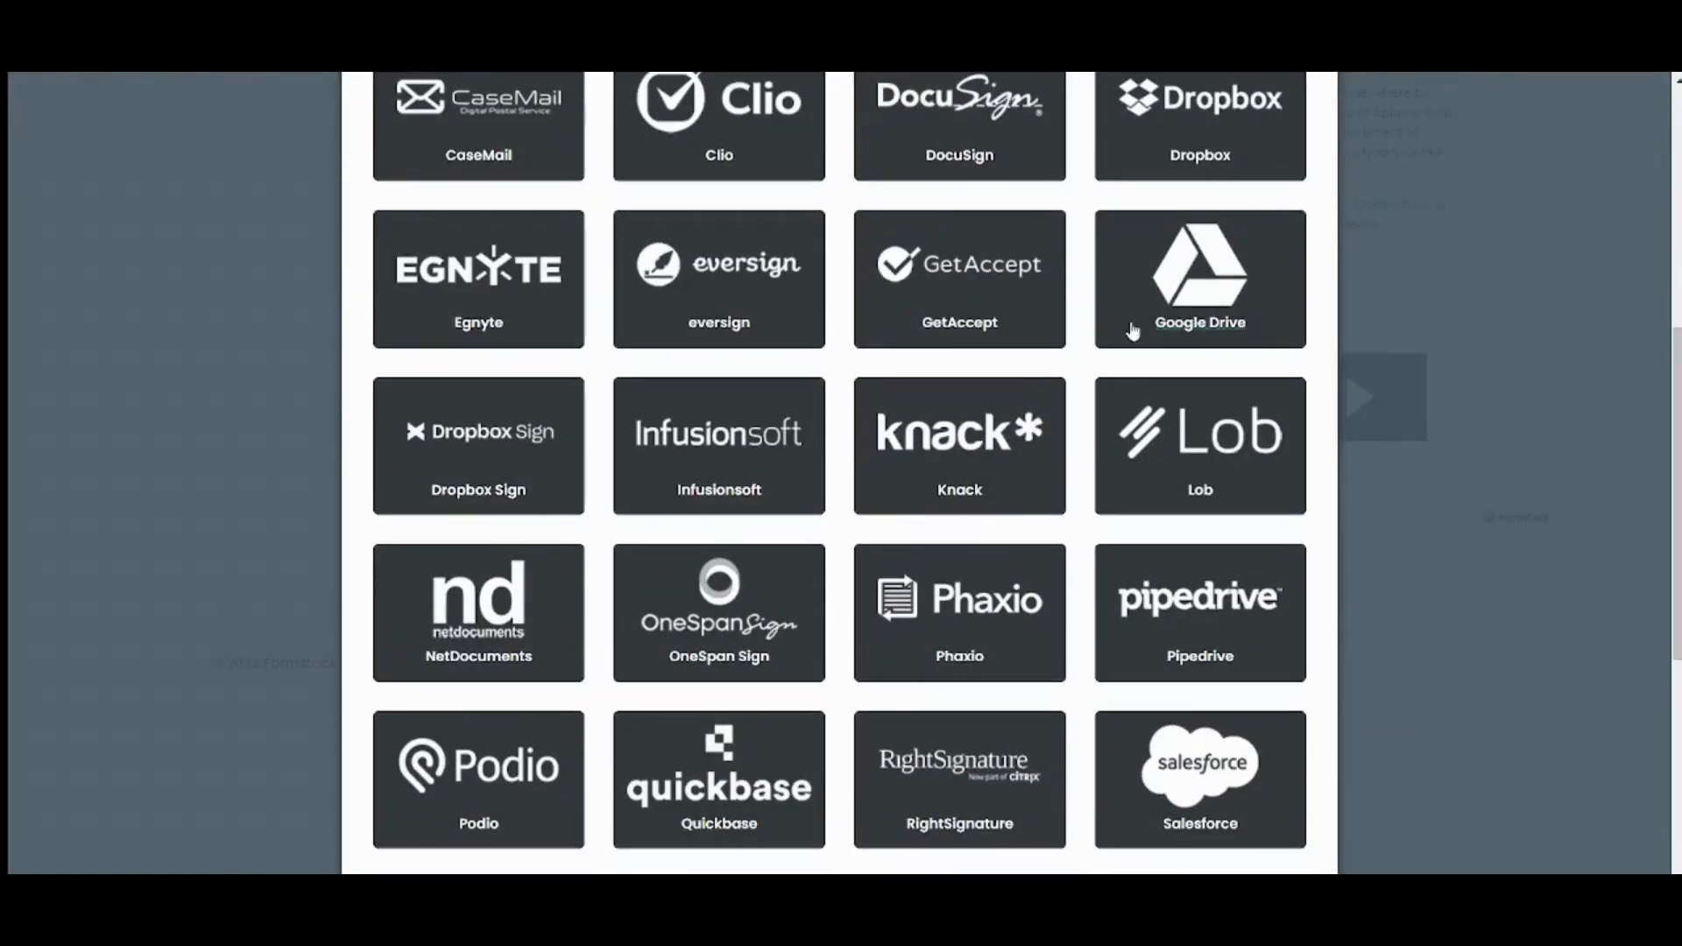
scroll(461, 788, "down", 2)
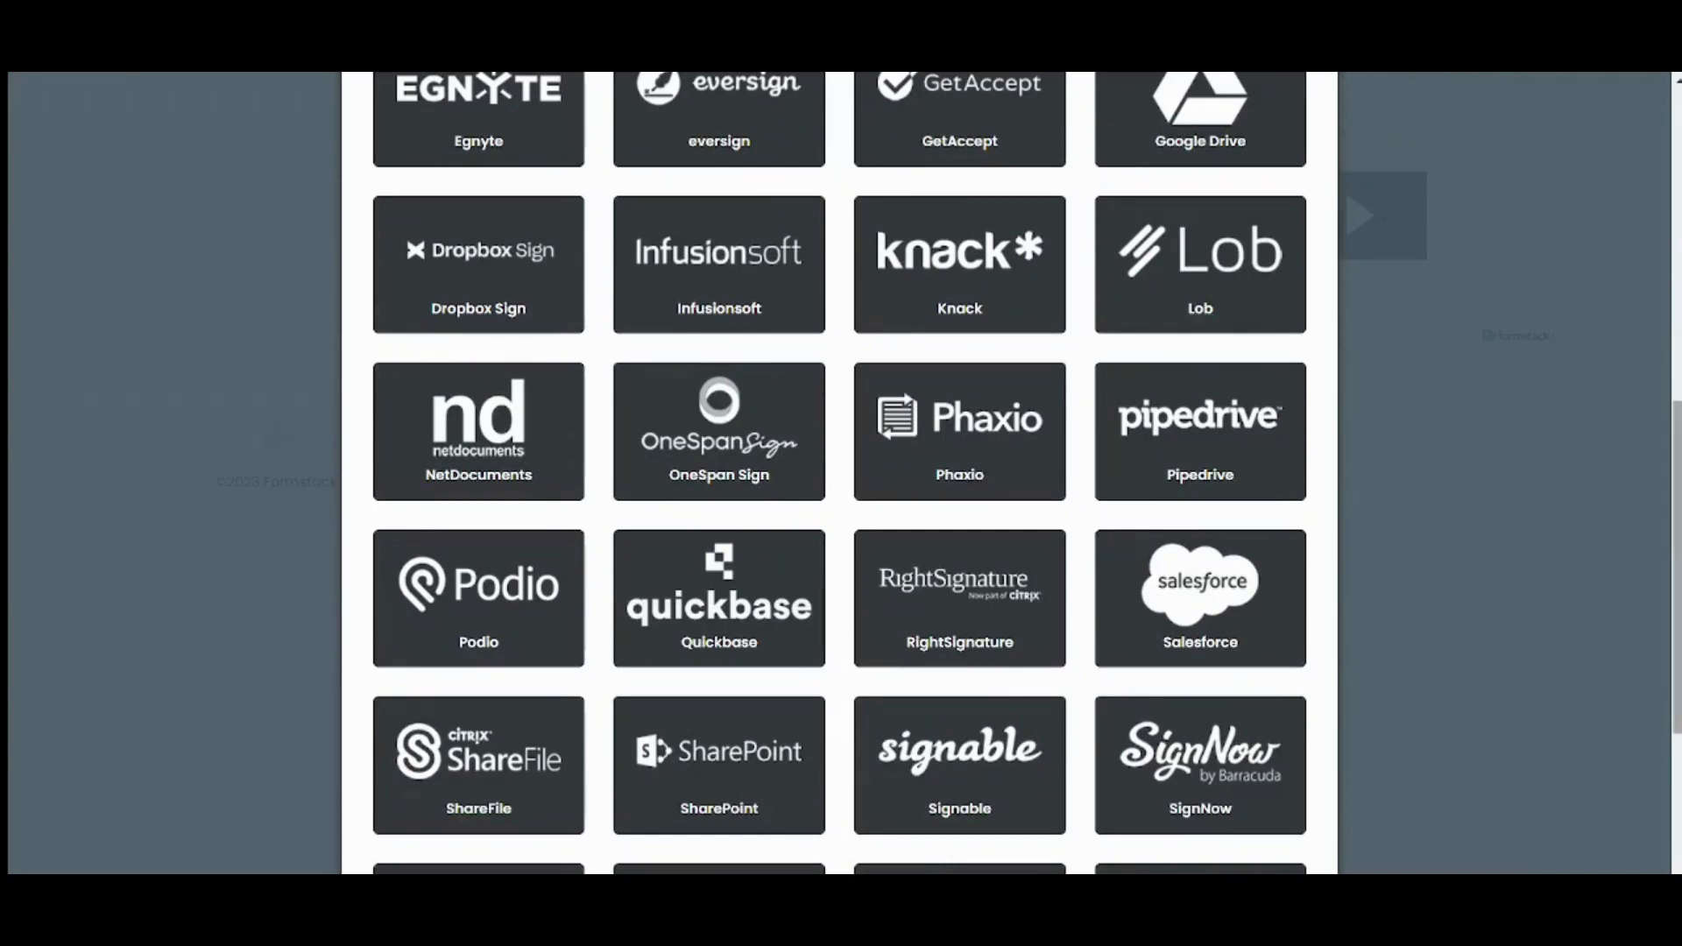
scroll(1676, 788, "down", 4)
scroll(839, 473, "up", 12)
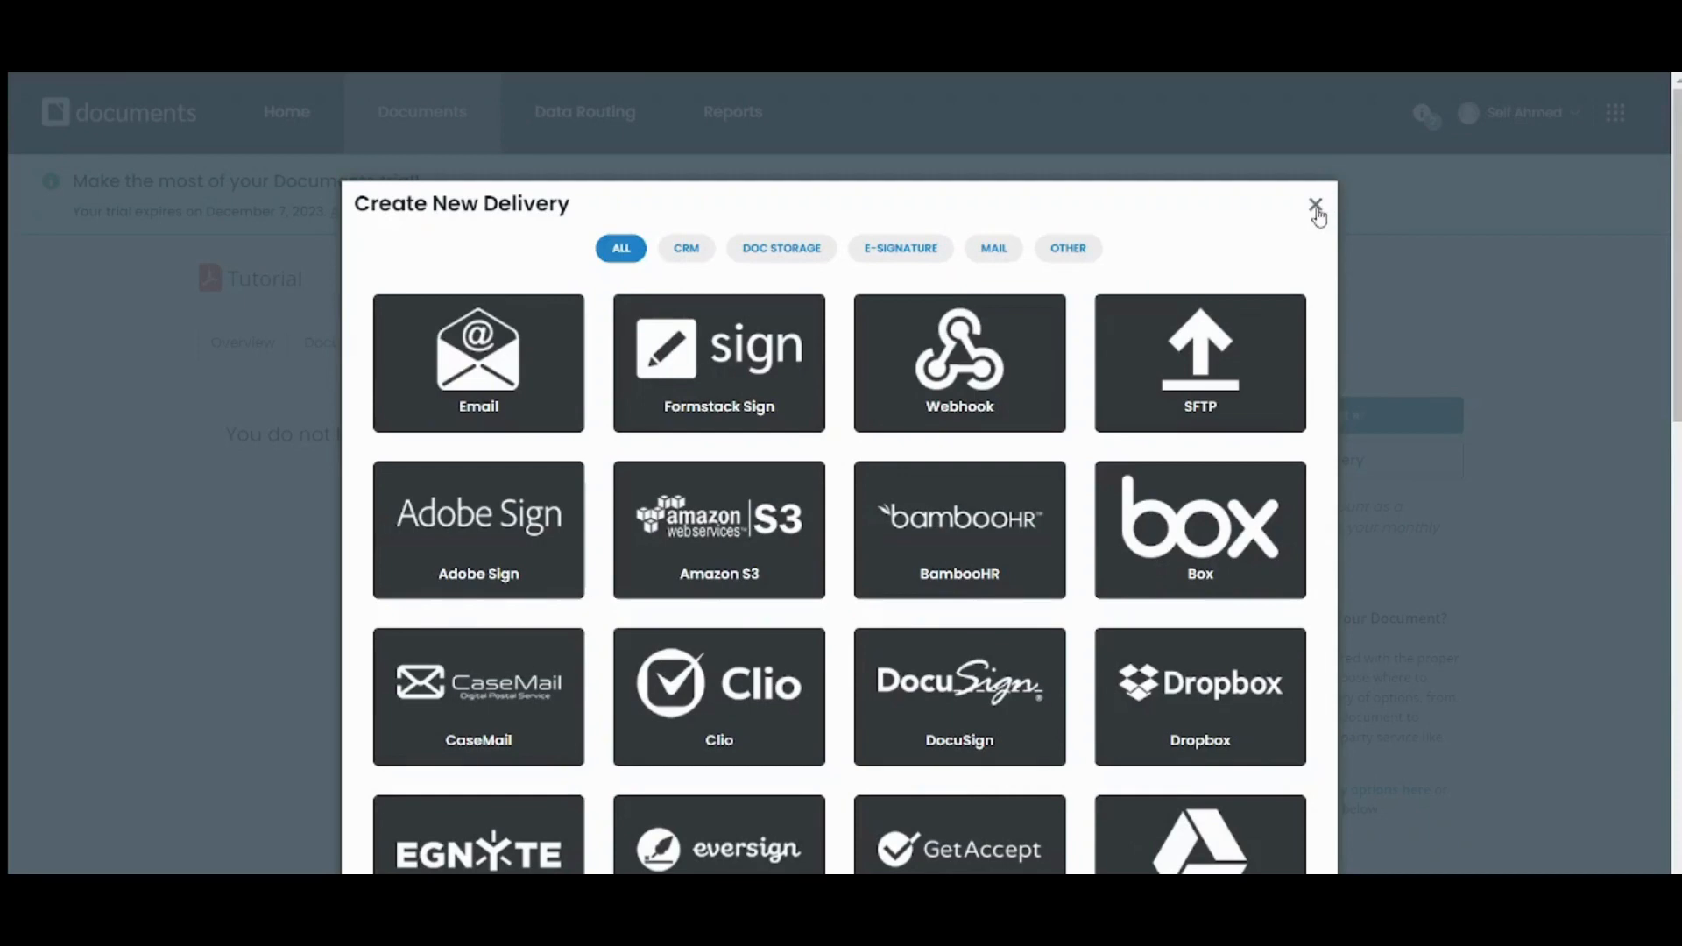
- Open the Email delivery form, look over its recipient, sender, subject and message fields, and close it without saving
left_click(471, 384)
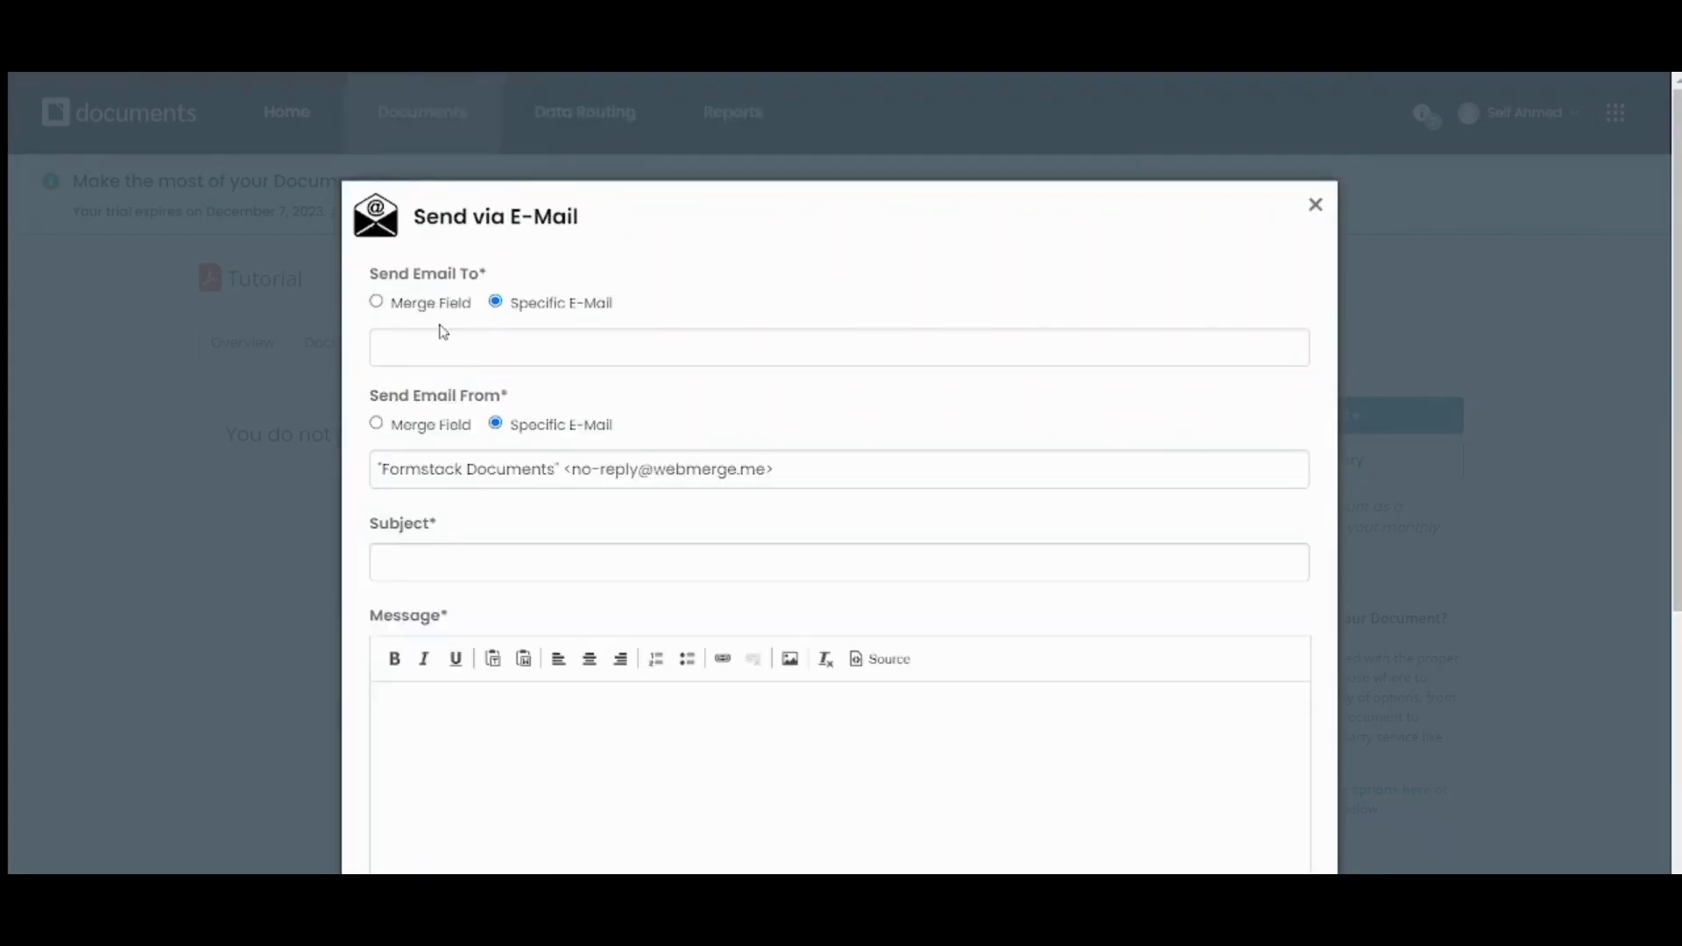
left_click(457, 357)
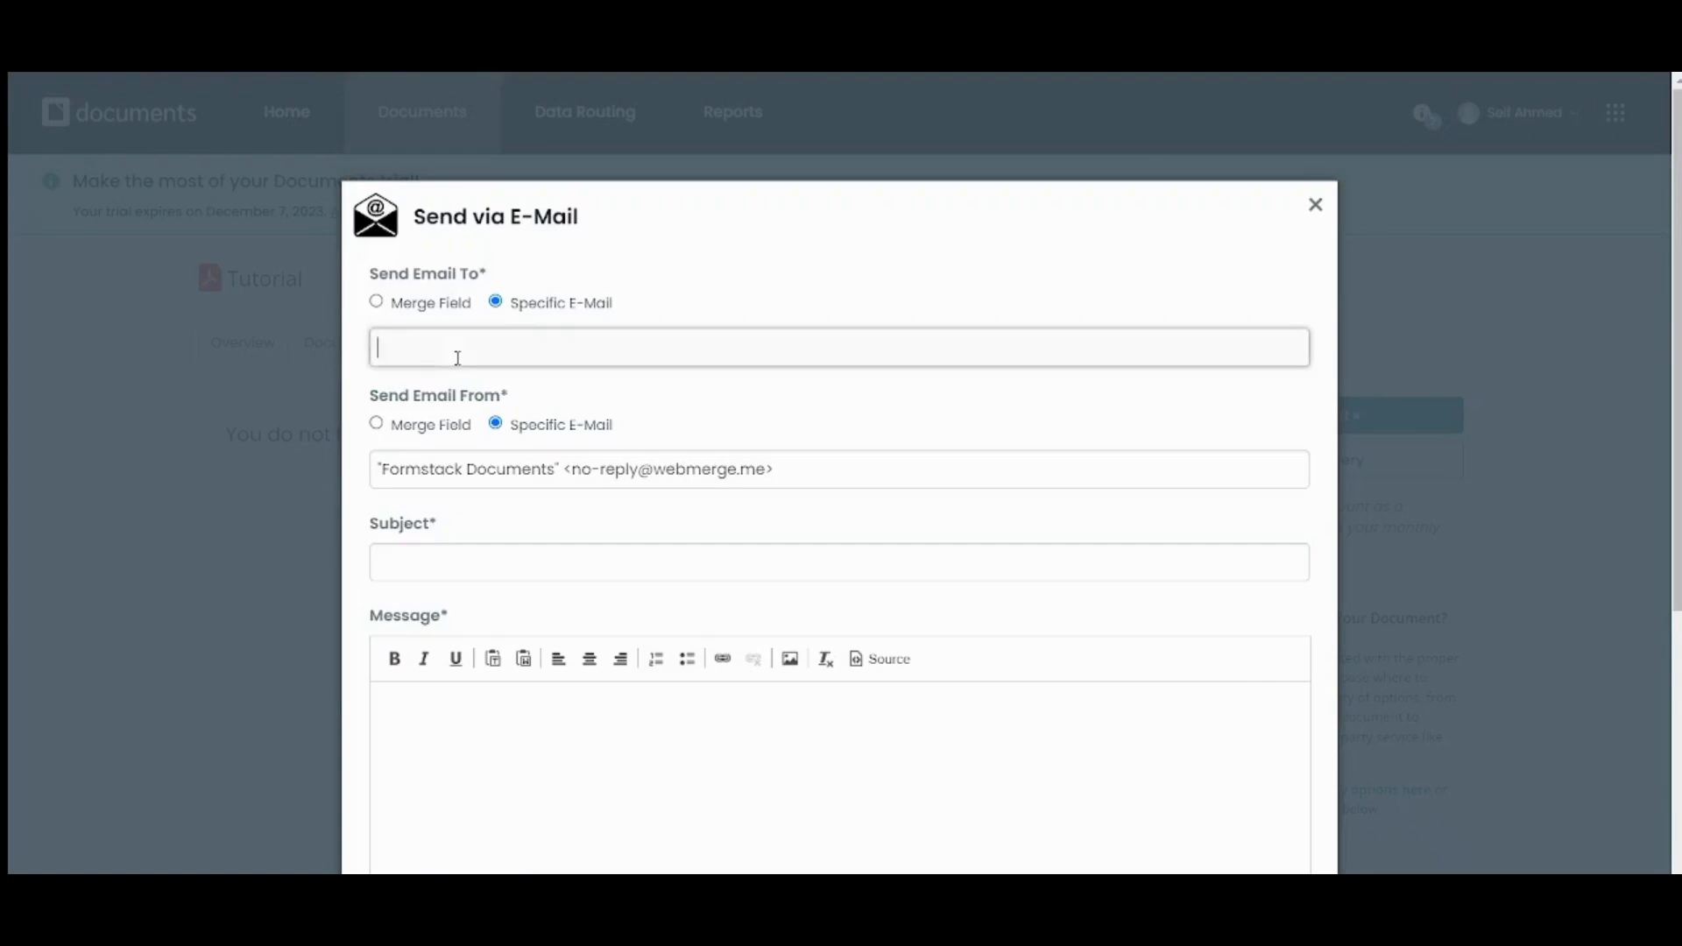
left_click(419, 474)
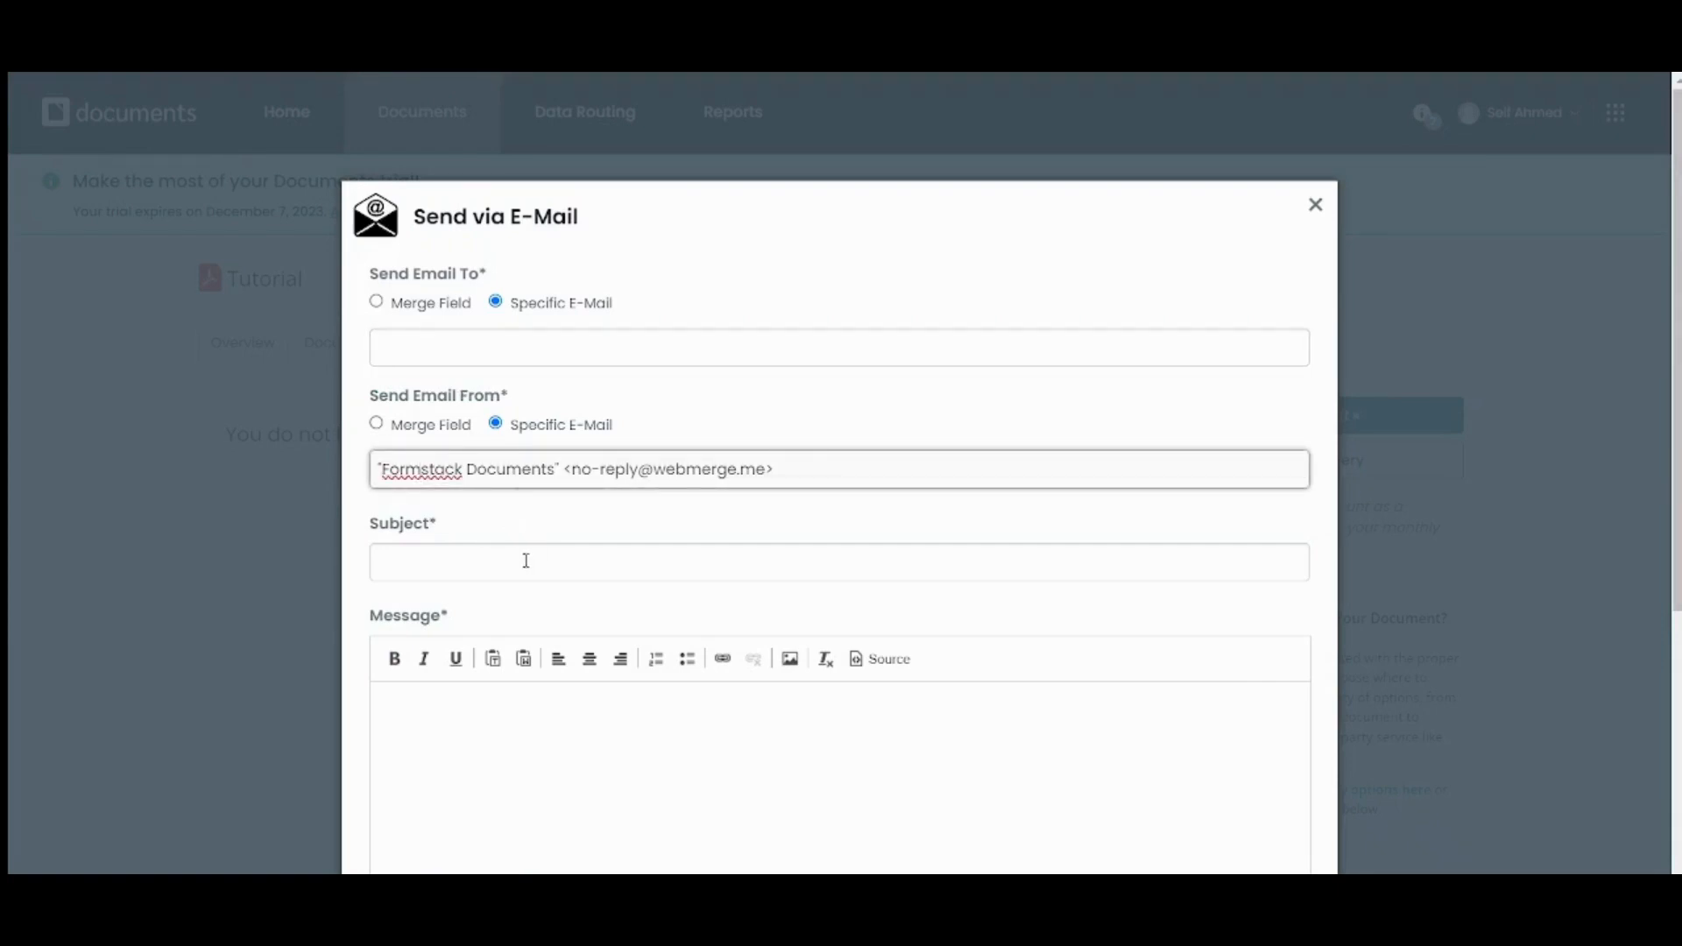
left_click(526, 561)
left_click(511, 798)
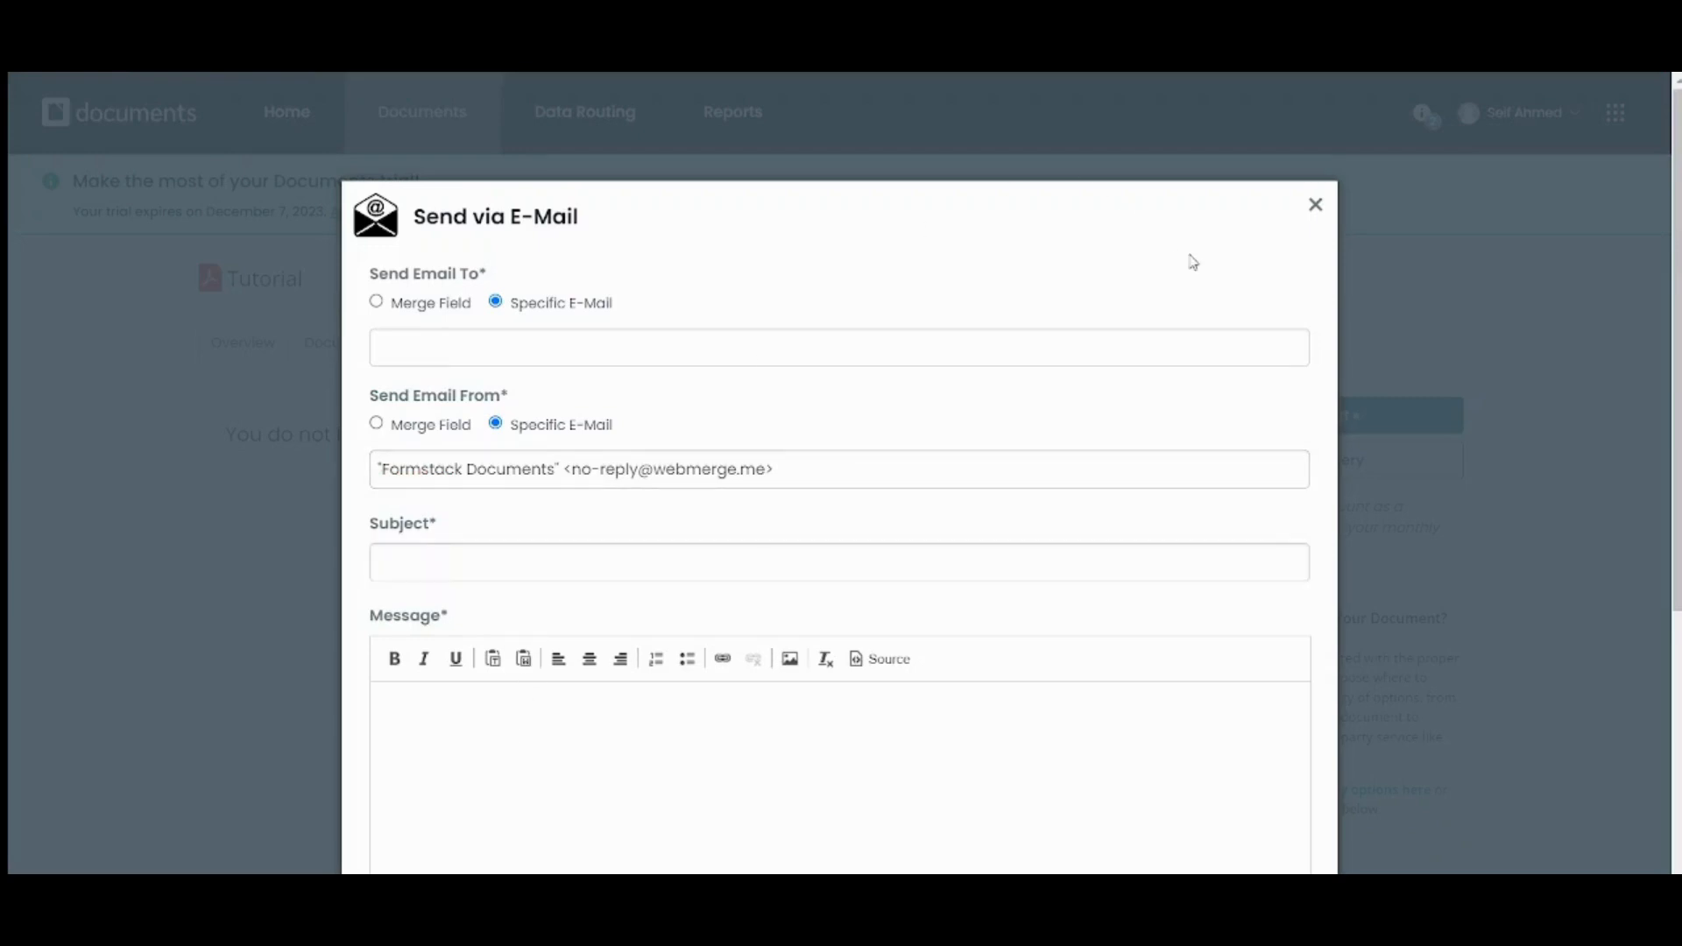
left_click(1314, 205)
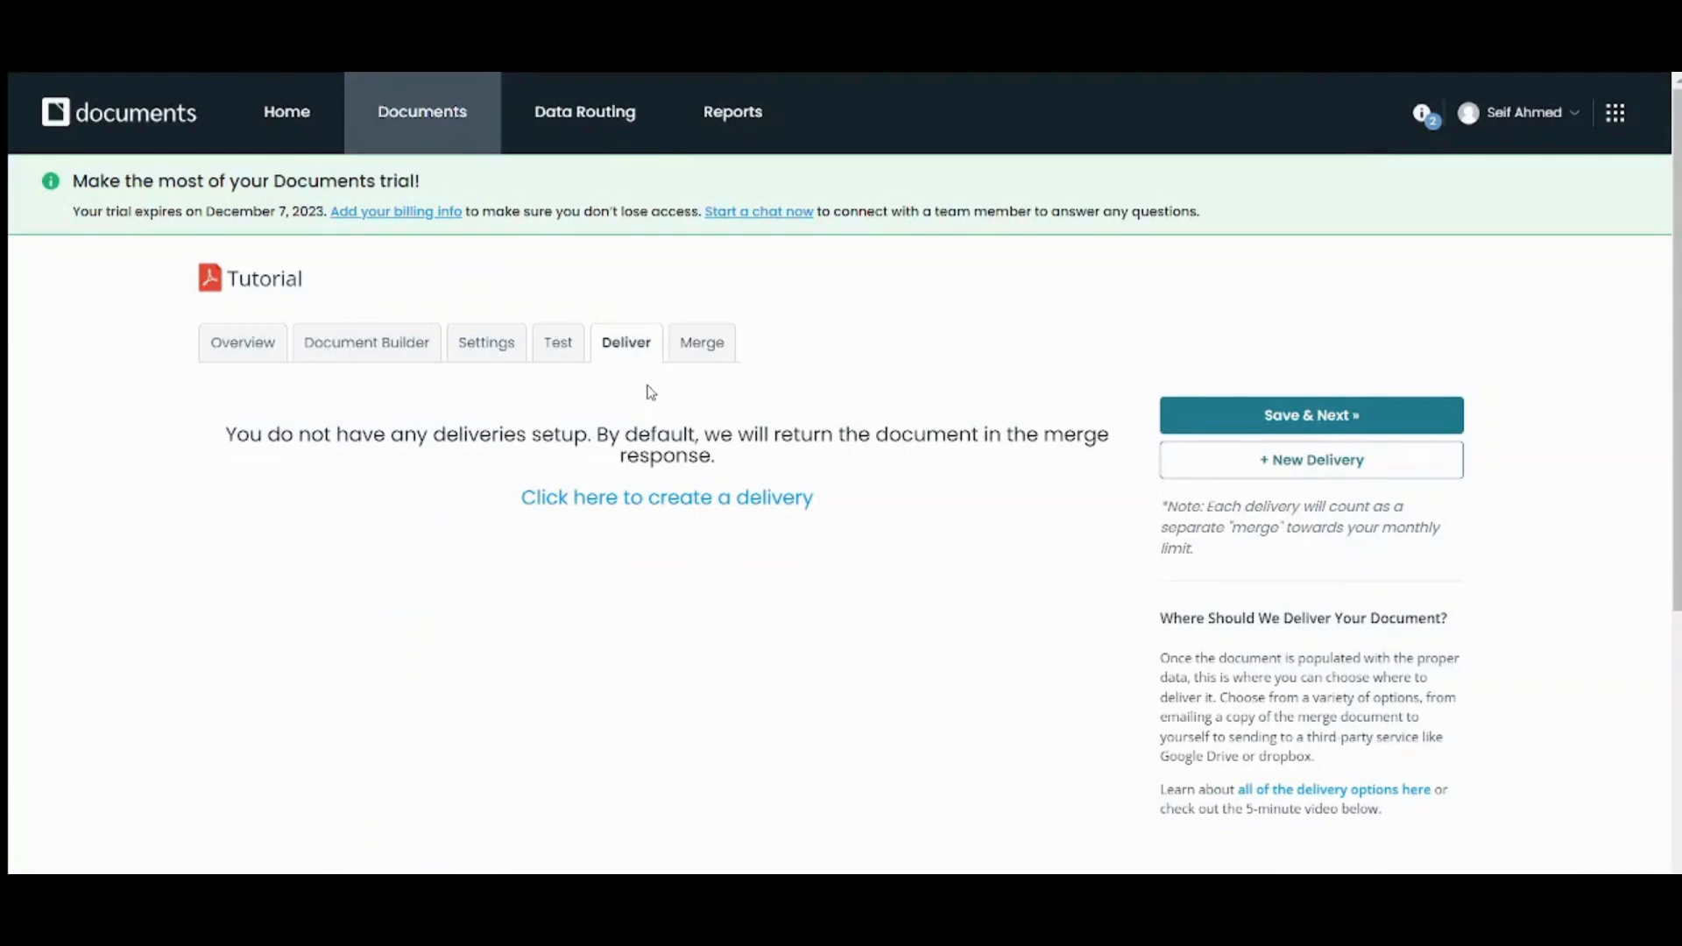
- Examine the document's merge options, including Integrate & Automate, Upload Data and Manual Data Entry
left_click(714, 348)
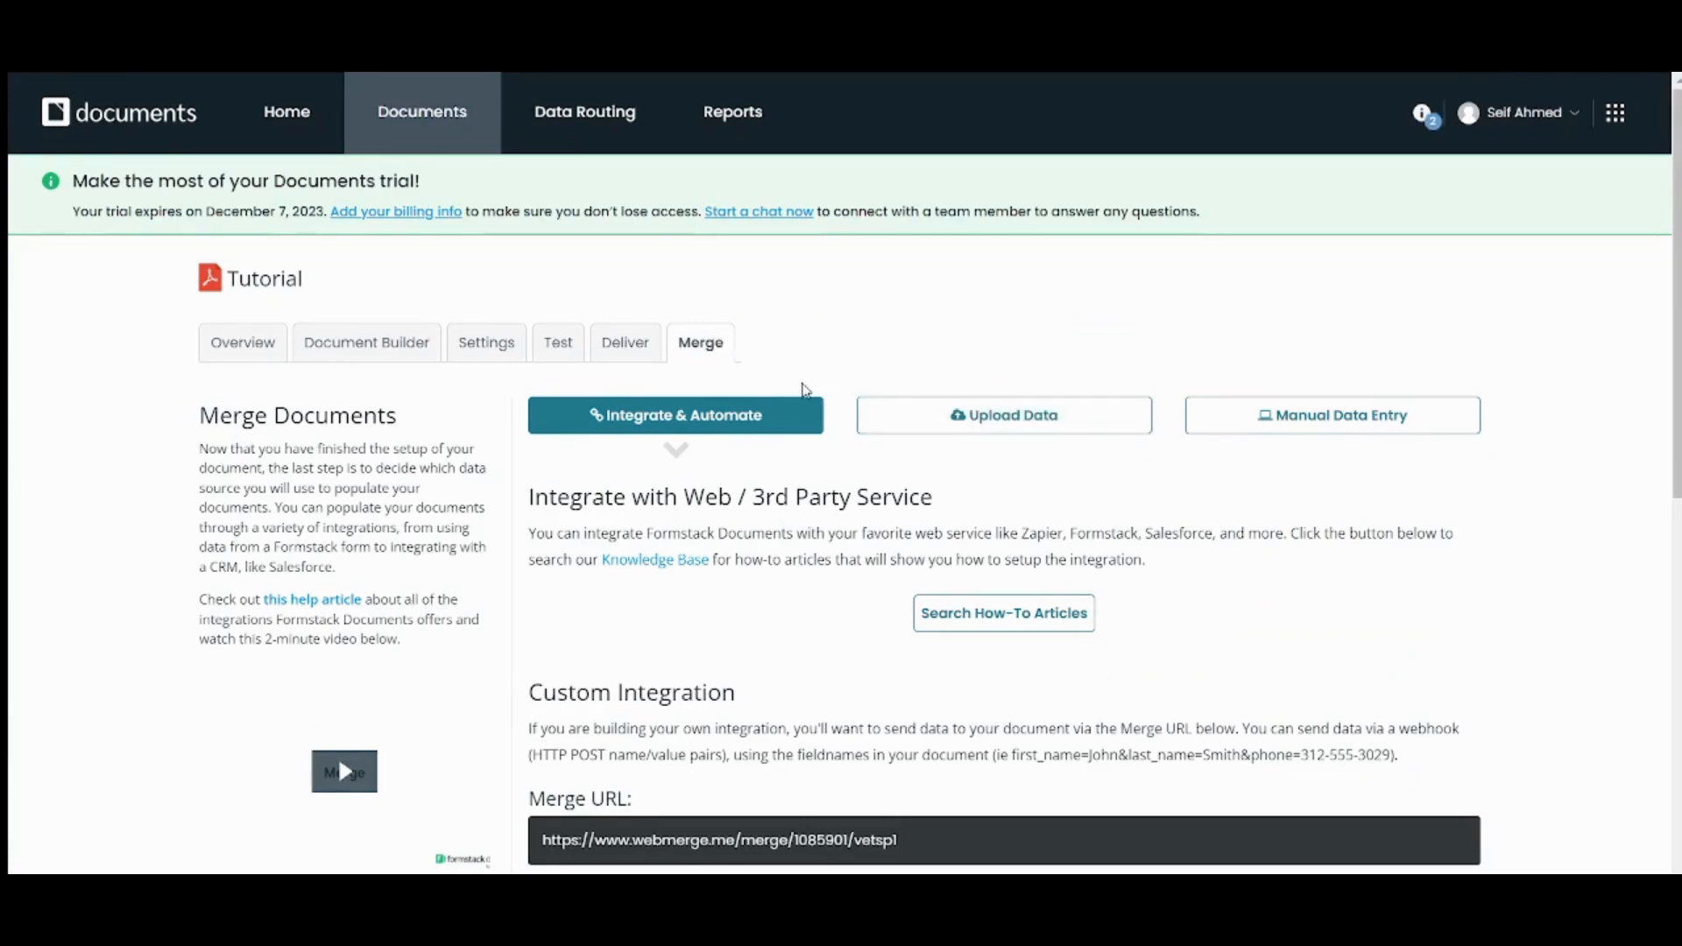
left_click(985, 419)
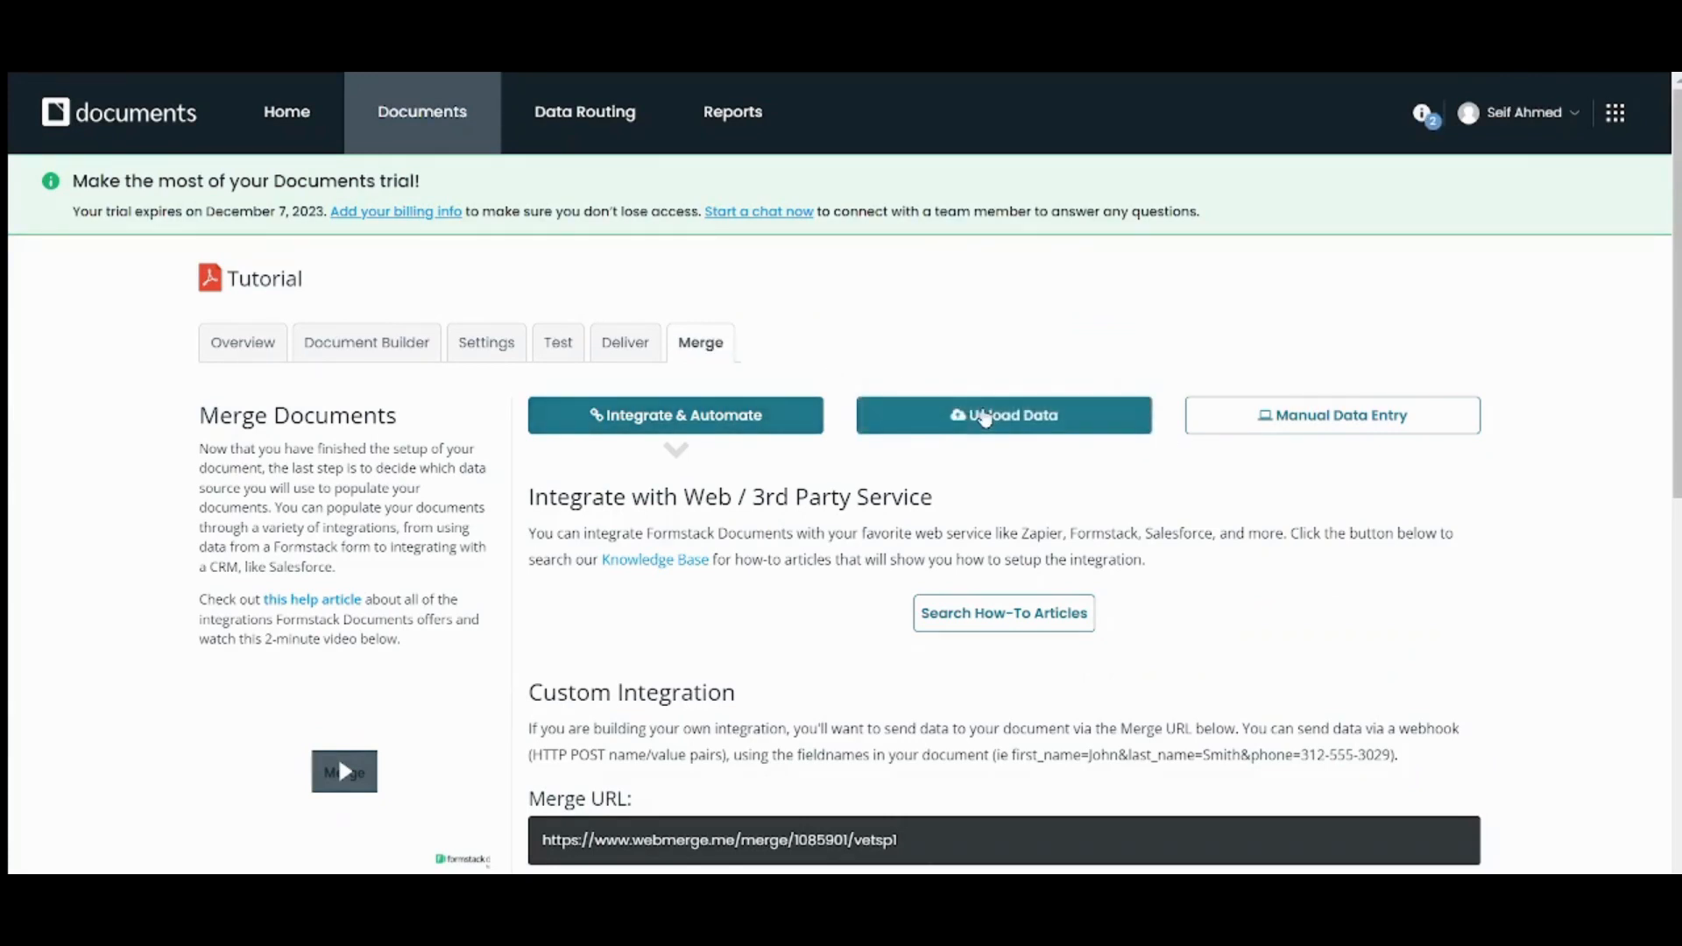
left_click(1289, 420)
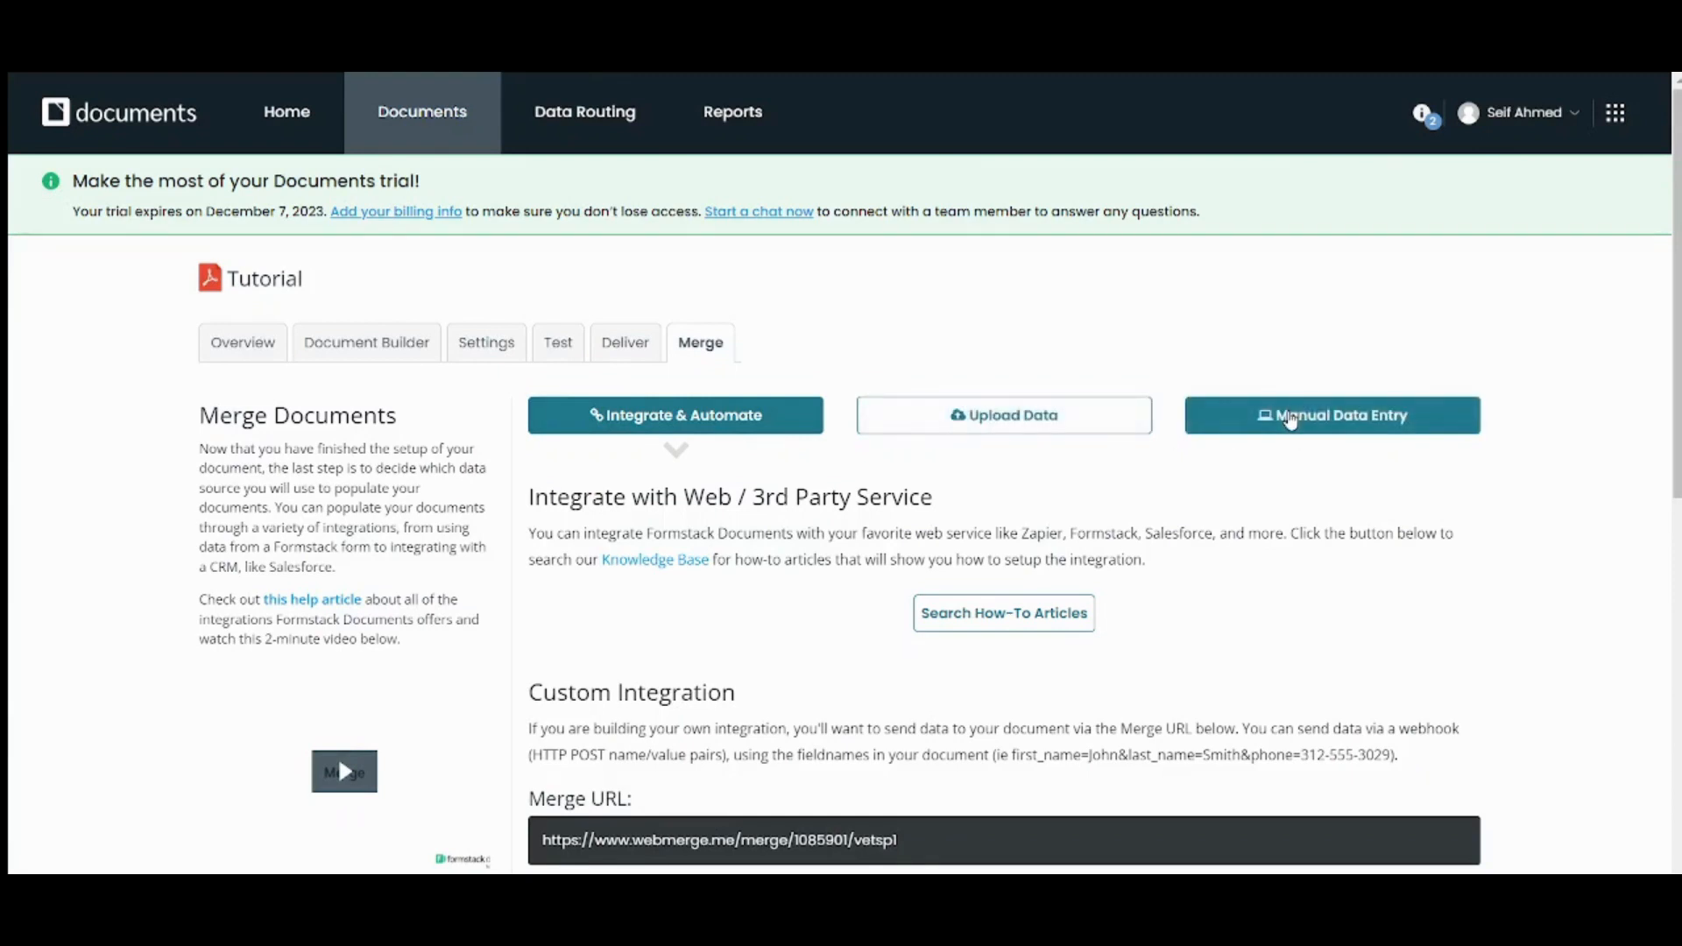